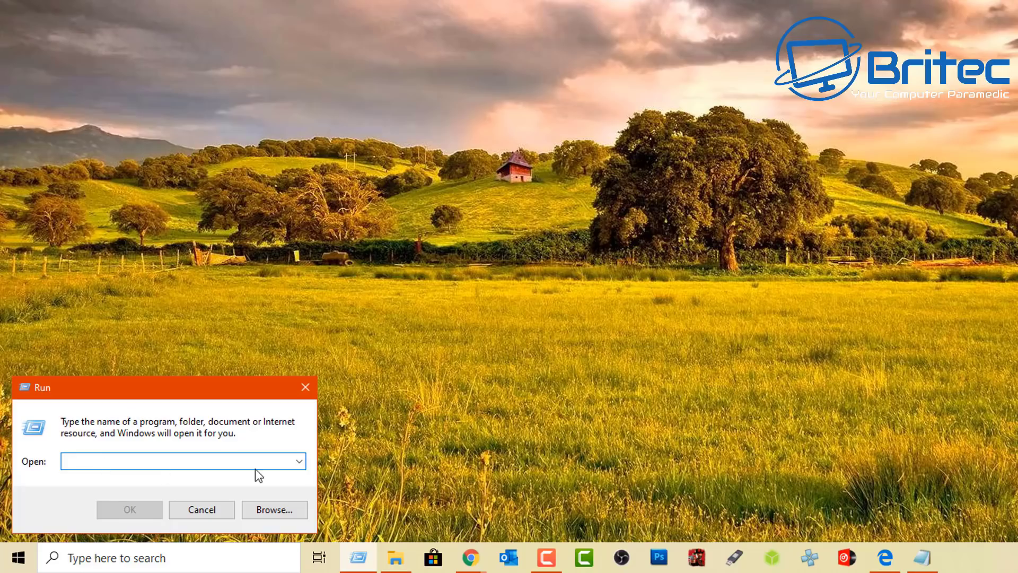
# Step: Run gpedit.msc to open the Local Group Policy Editor, centre its window and widen the policy tree to show full names
pyautogui.write('gpedit')
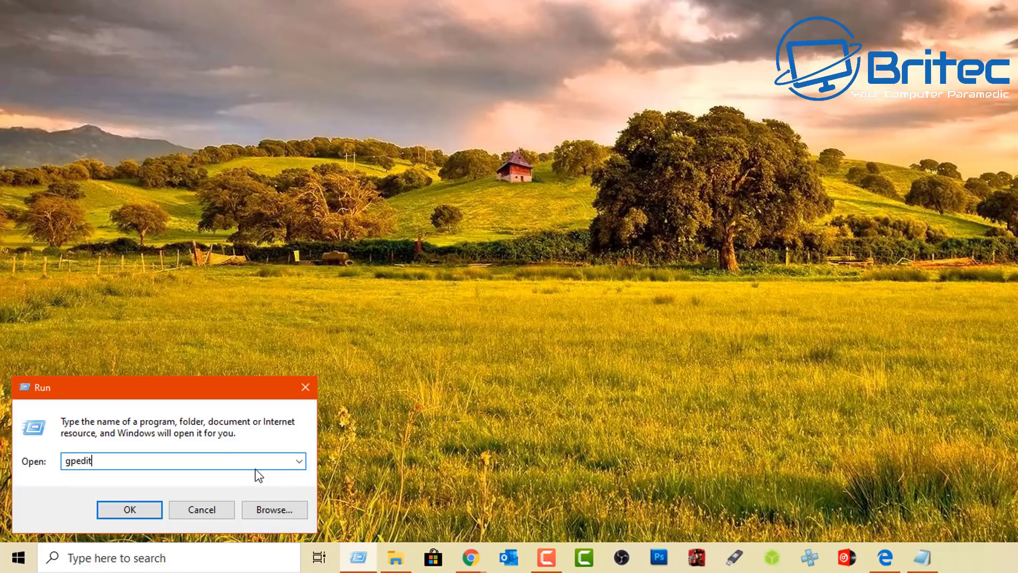
pyautogui.write('.msc')
pyautogui.press('Return')
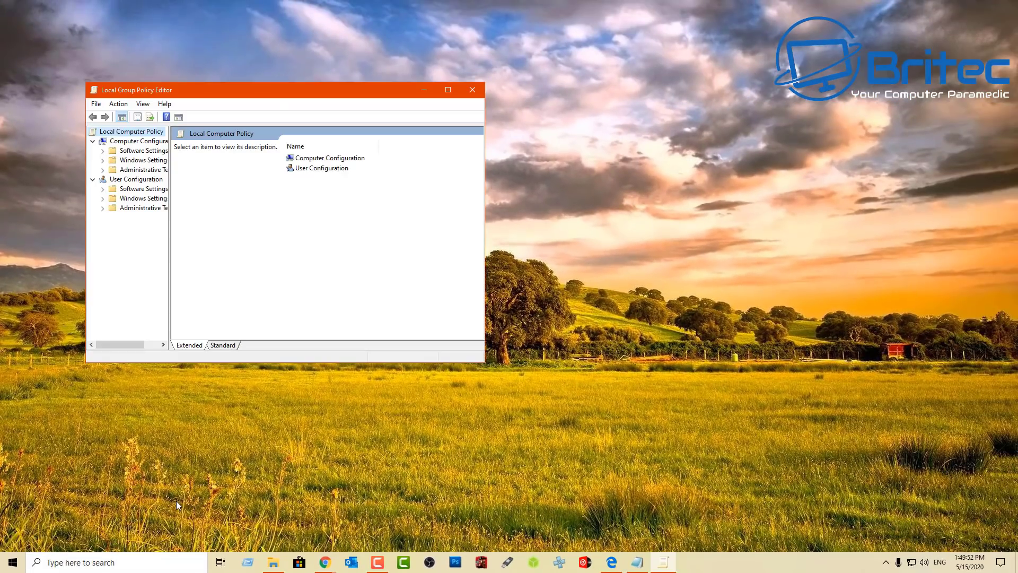
pyautogui.moveTo(285, 94); pyautogui.dragTo(494, 126)
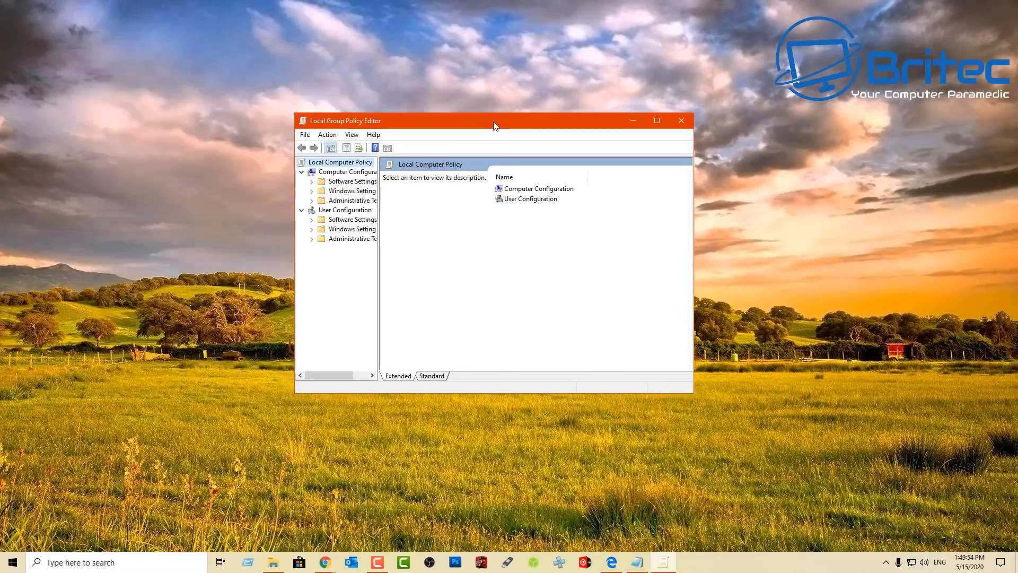
pyautogui.moveTo(380, 247); pyautogui.dragTo(416, 250)
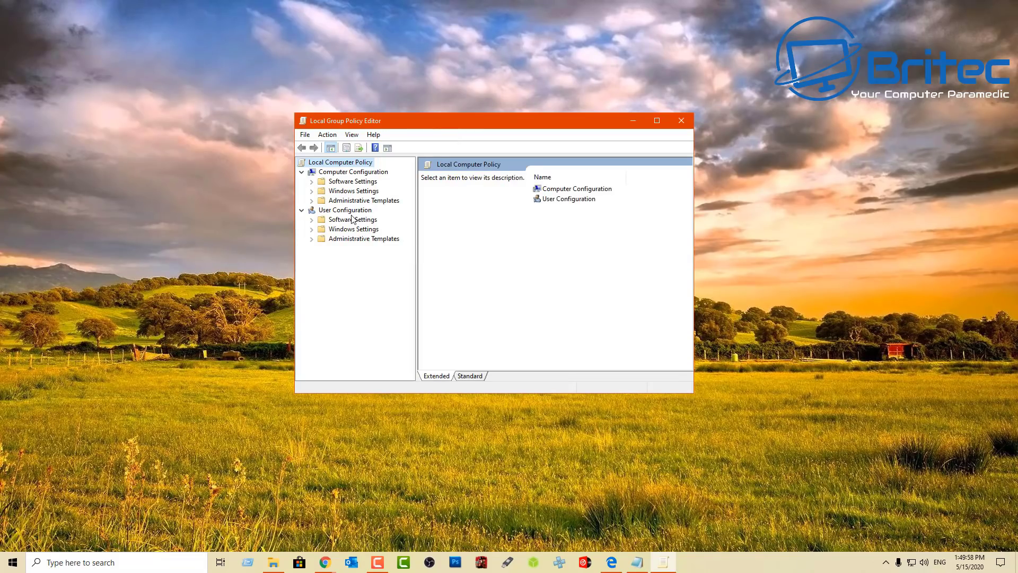
# Step: Expand Administrative Templates under Computer Configuration and look through the Windows Components policy folders down to the end
pyautogui.click(346, 173)
pyautogui.click(341, 184)
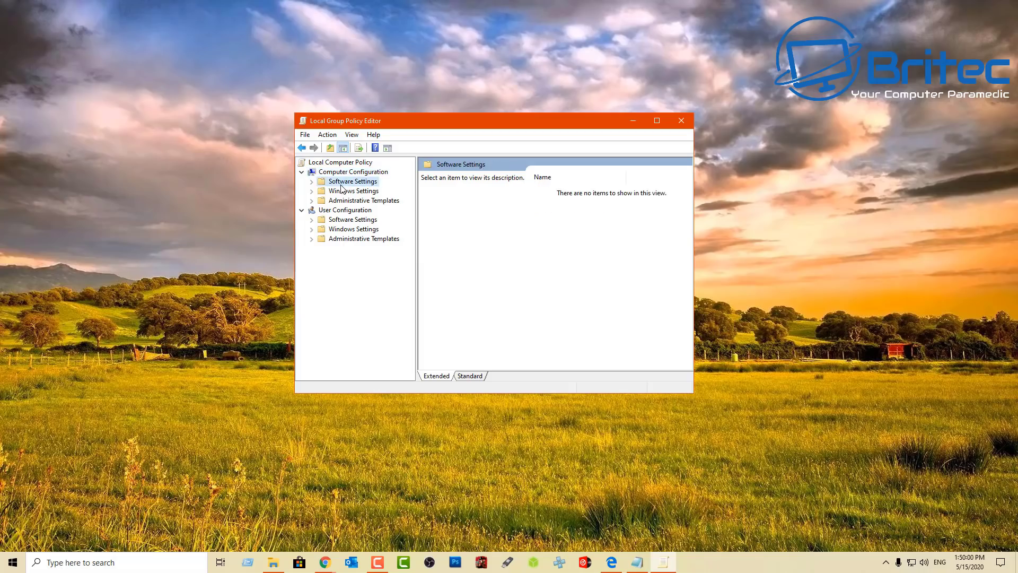
pyautogui.click(344, 202)
pyautogui.click(312, 201)
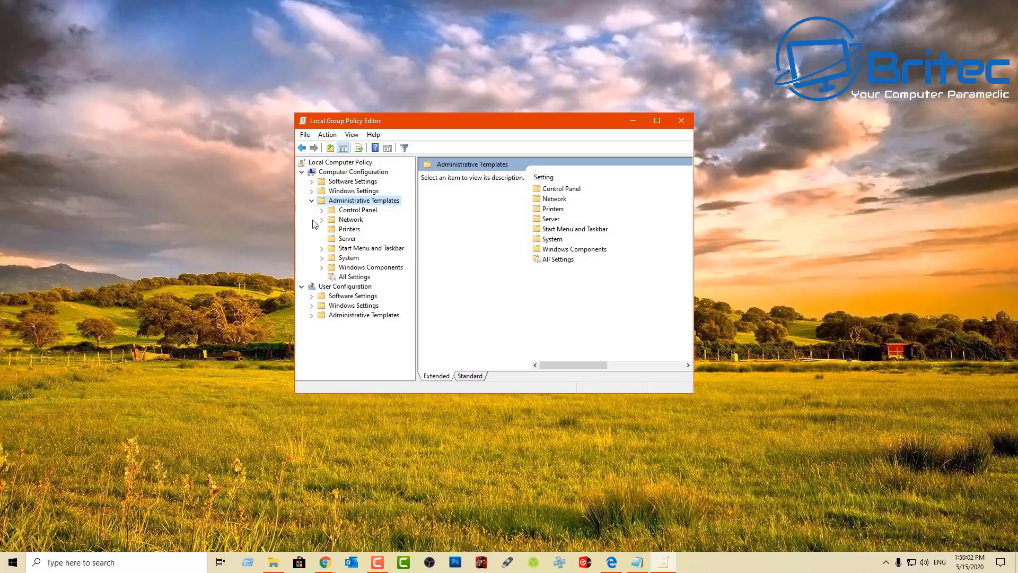
pyautogui.click(357, 268)
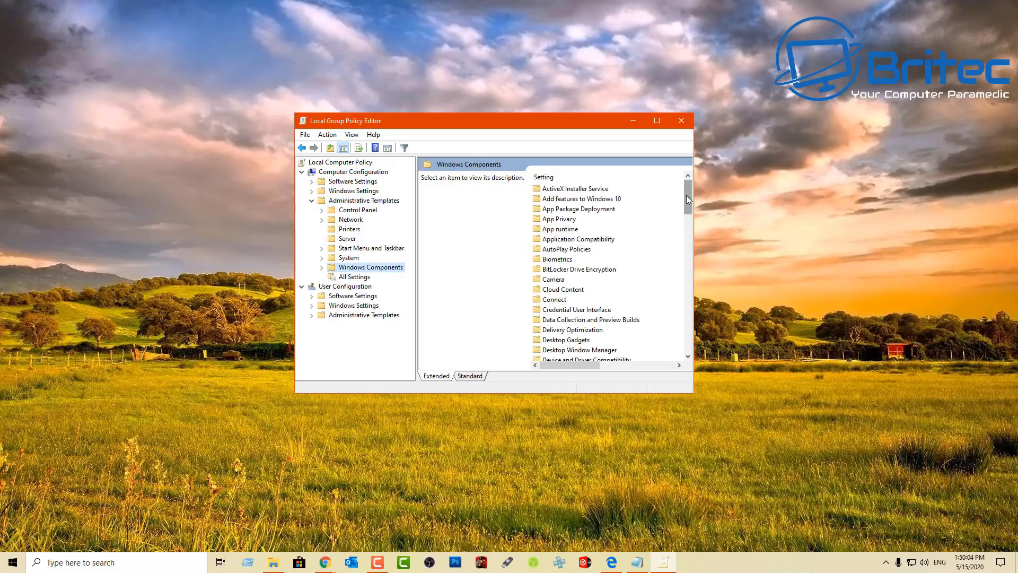
pyautogui.moveTo(687, 195); pyautogui.dragTo(697, 275)
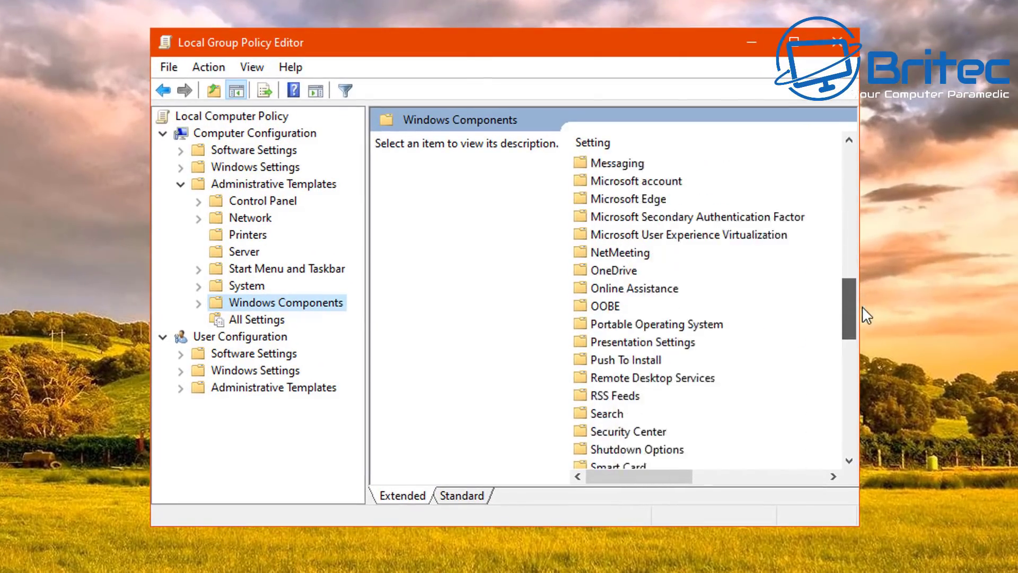
pyautogui.moveTo(862, 308); pyautogui.dragTo(870, 430)
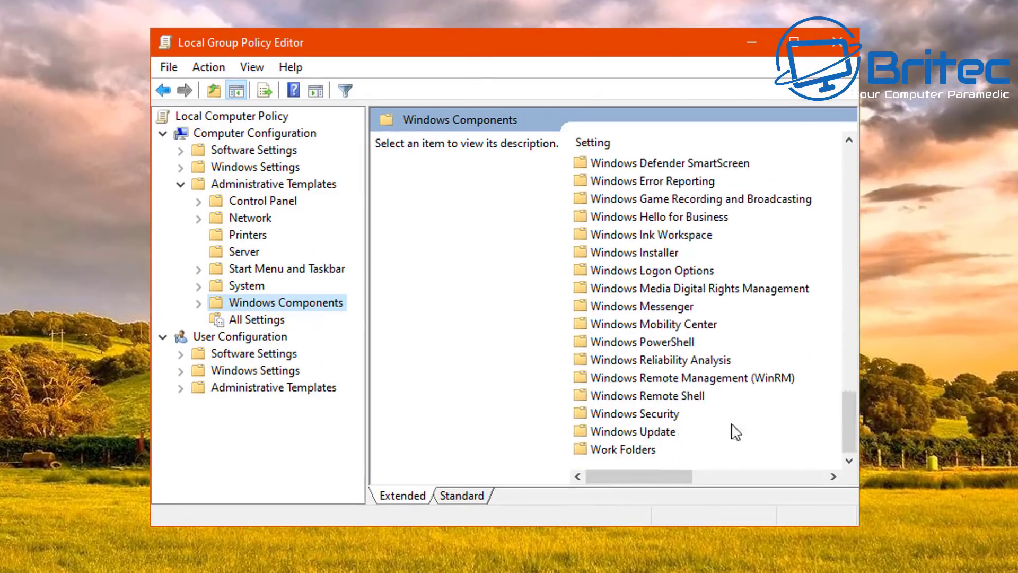
# Step: View the System policies and the two main configuration nodes, and collapse Administrative Templates under Computer Configuration
pyautogui.click(253, 288)
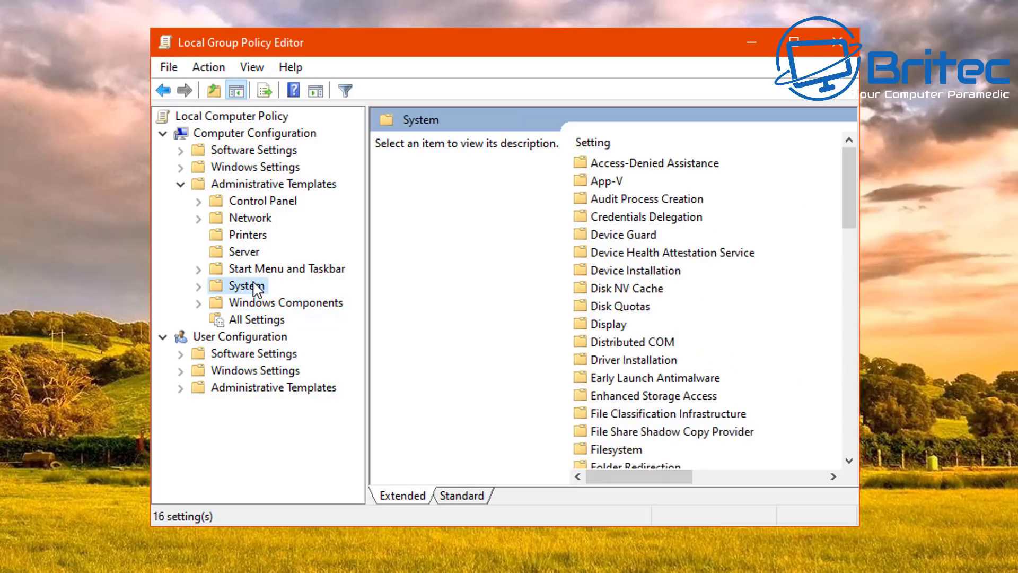
pyautogui.click(222, 339)
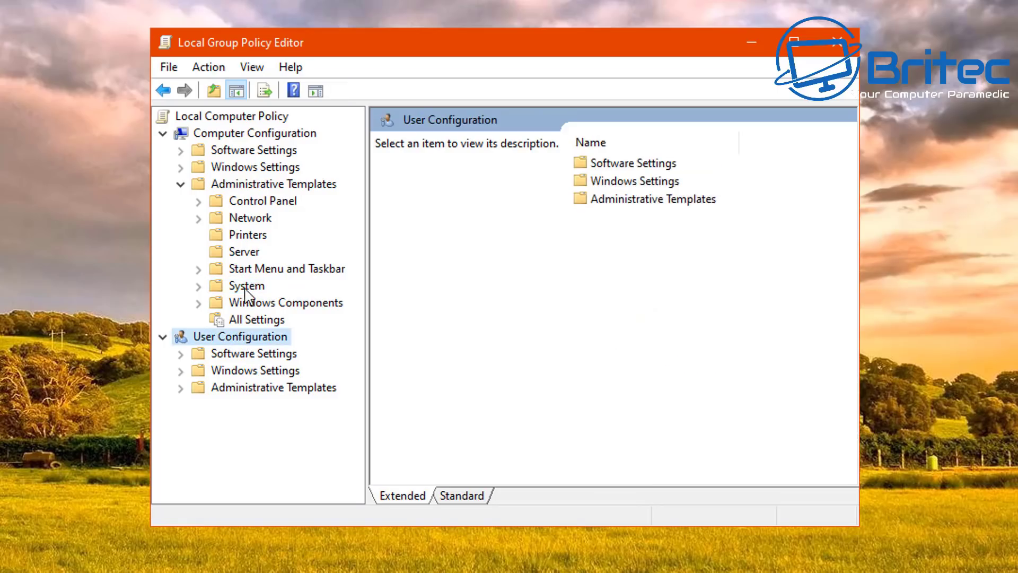
pyautogui.click(213, 134)
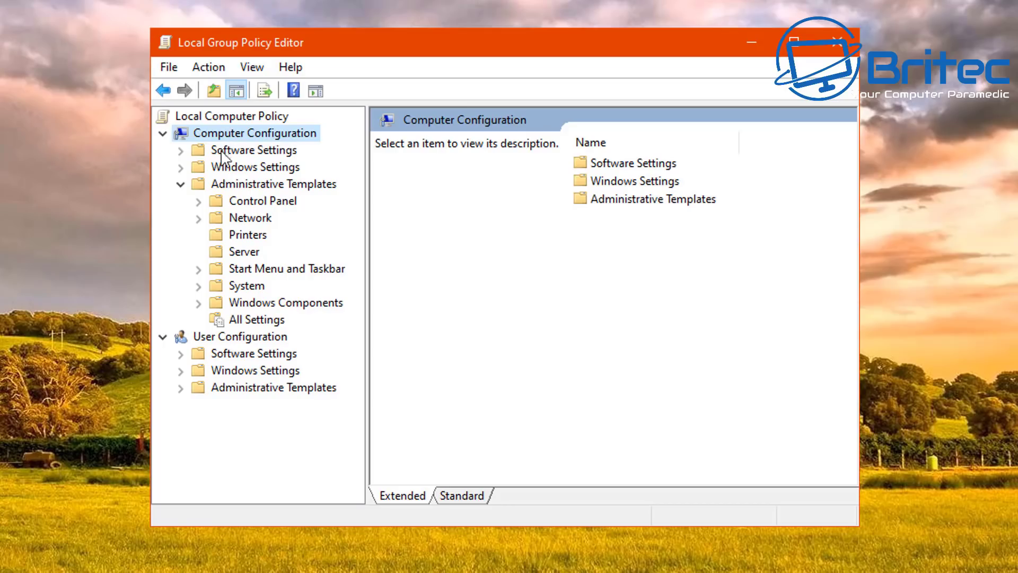
pyautogui.click(180, 184)
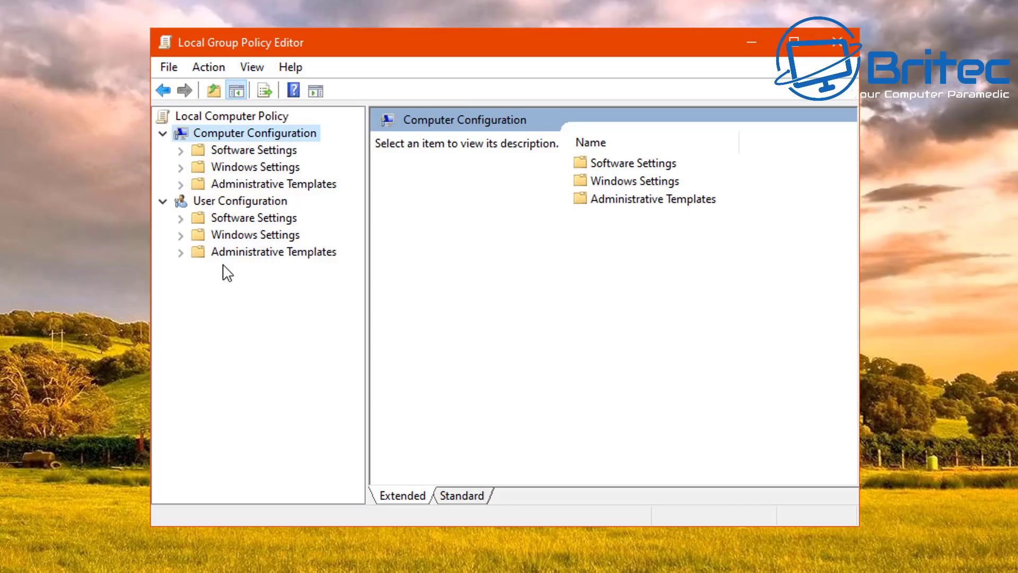
# Step: Expand Windows Settings under User Configuration and view Policy-based QoS and the Public Key Policies within Security Settings
pyautogui.click(180, 235)
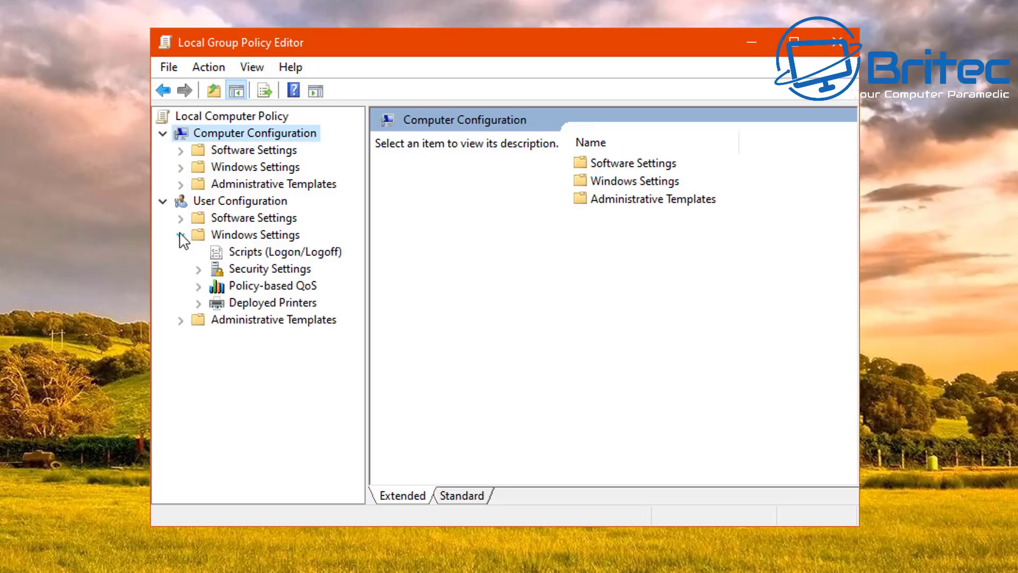
pyautogui.click(260, 287)
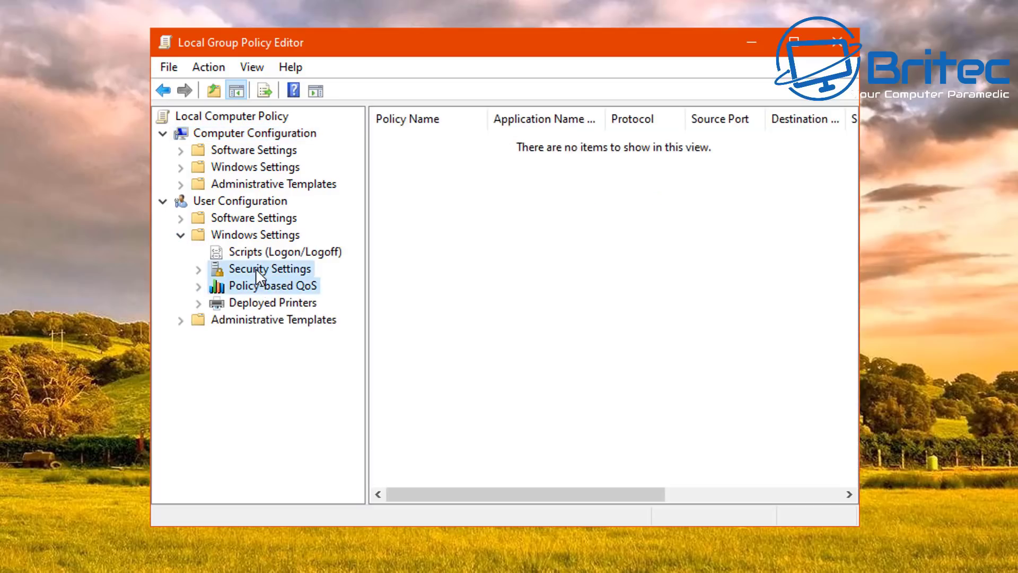
pyautogui.click(255, 270)
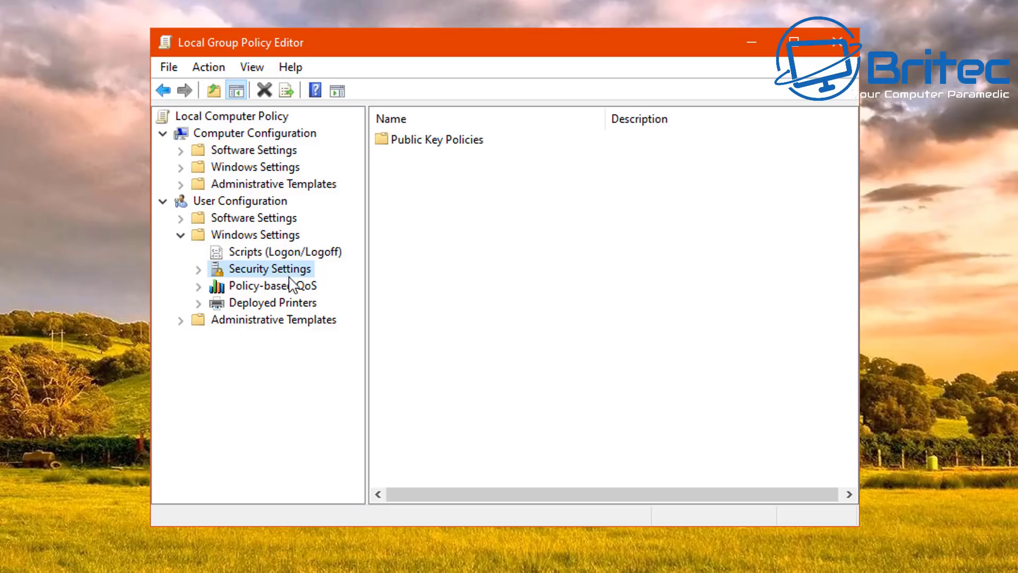
pyautogui.click(199, 271)
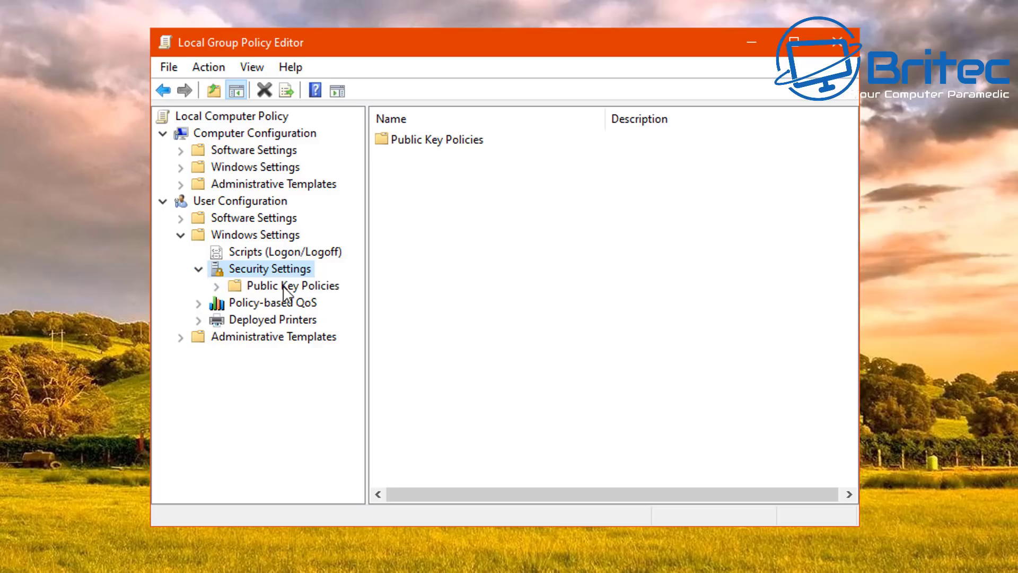
pyautogui.click(273, 286)
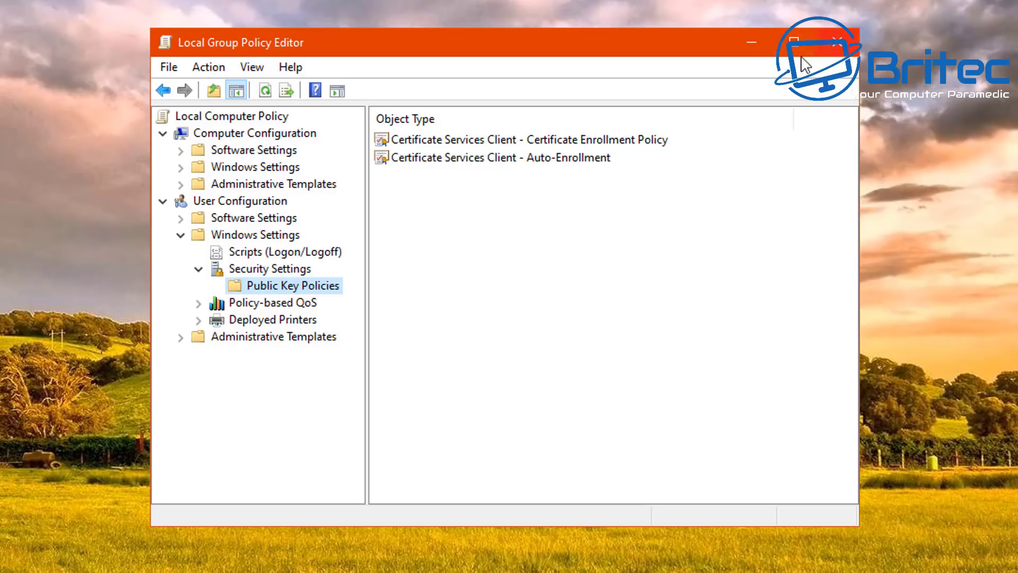
# Step: View Administrative Templates and Windows Settings under Computer Configuration, and close the Local Group Policy Editor
pyautogui.click(264, 184)
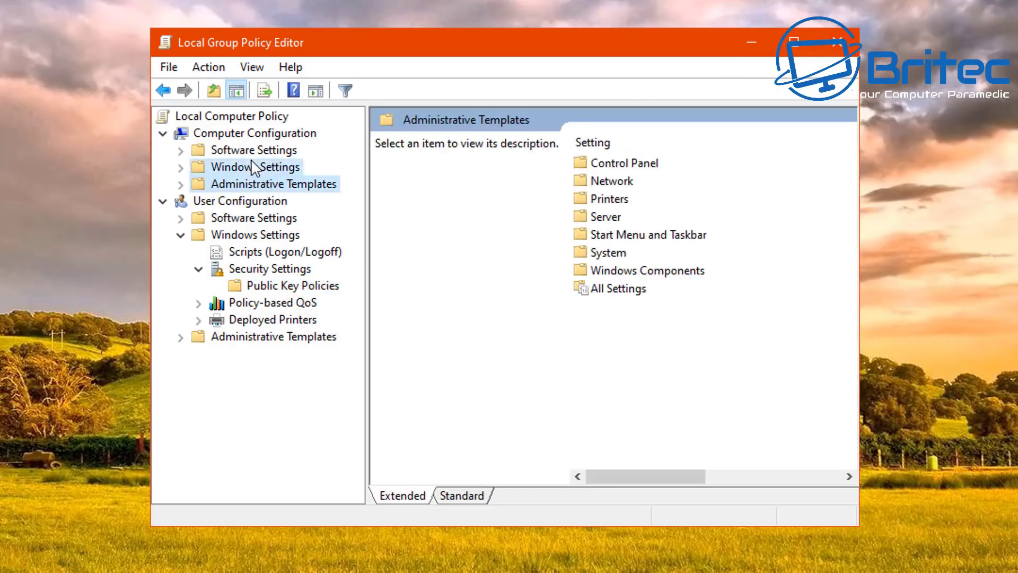
pyautogui.click(257, 167)
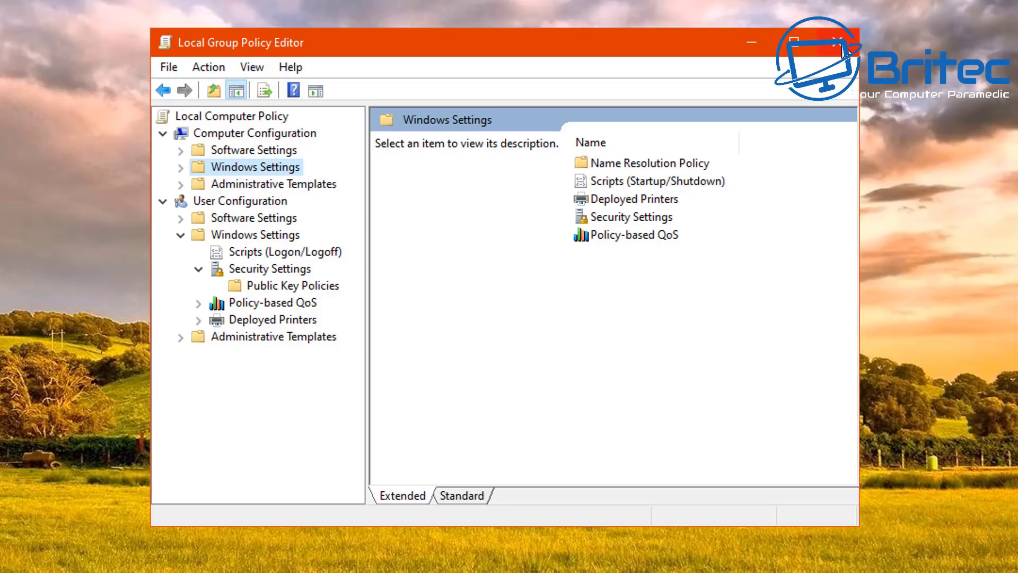
pyautogui.click(842, 48)
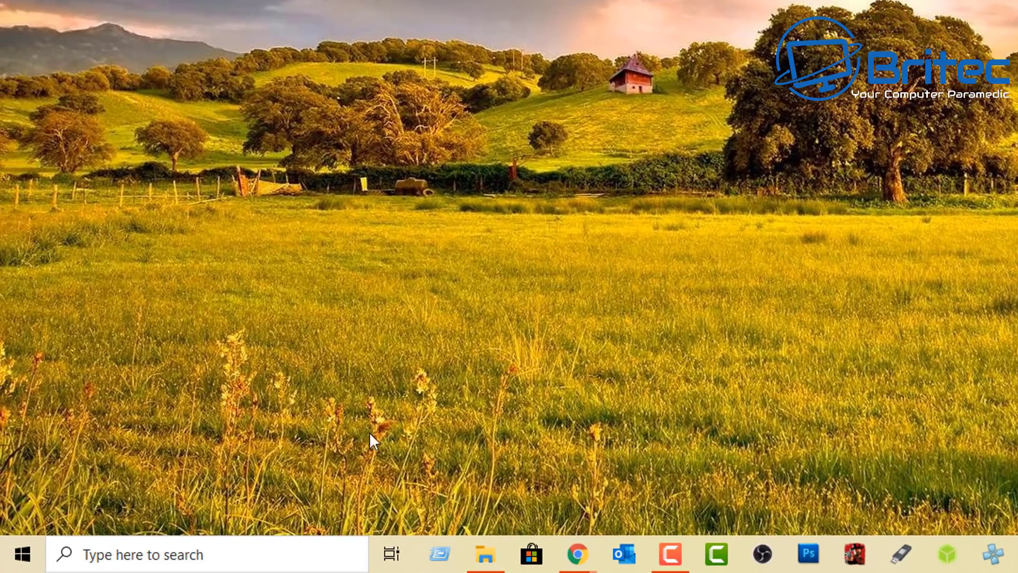
# Step: Run netplwiz to open the User Accounts dialog and move it fully into view
pyautogui.press('super+r')
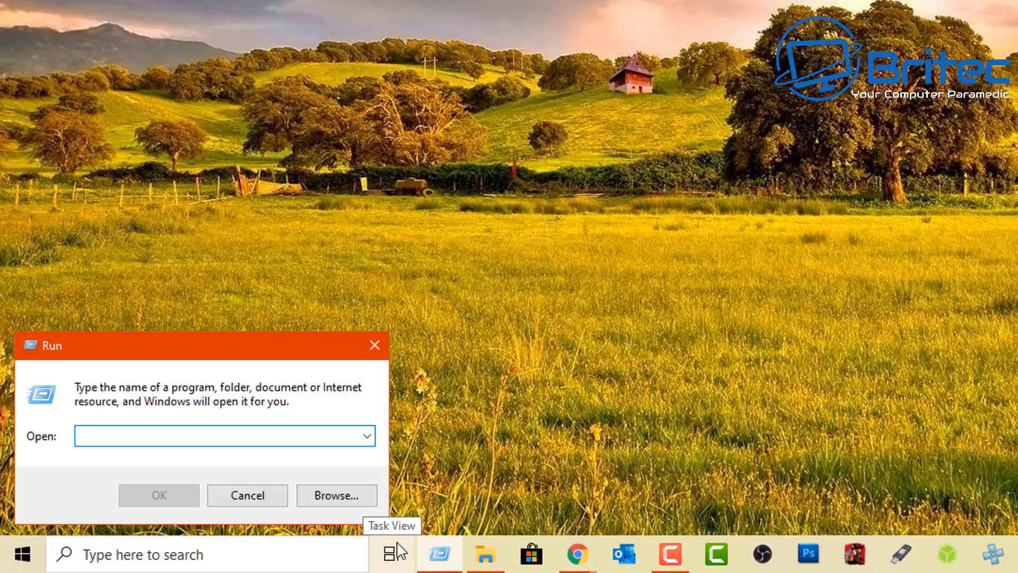
pyautogui.write('netplwiz')
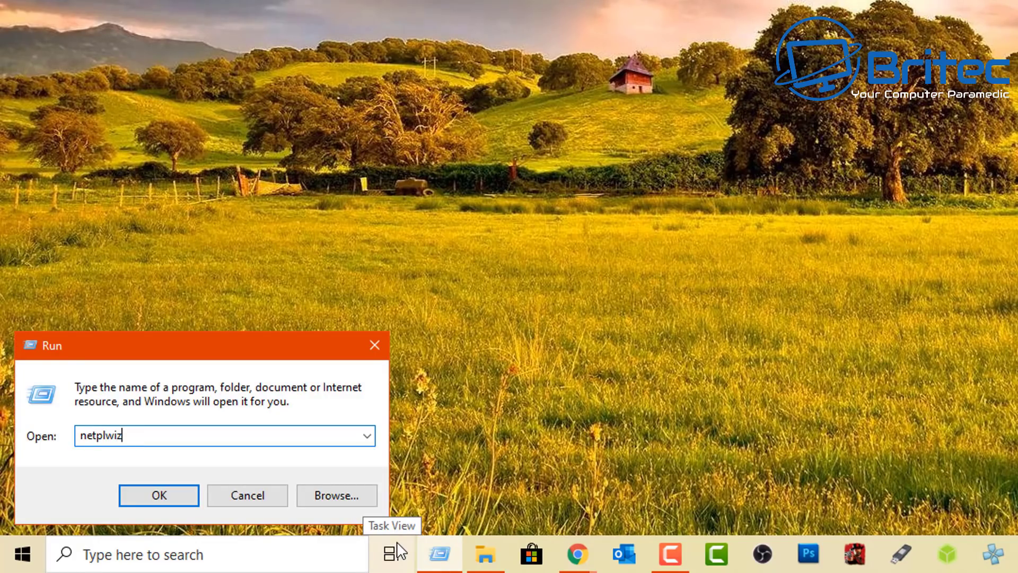
pyautogui.press('Return')
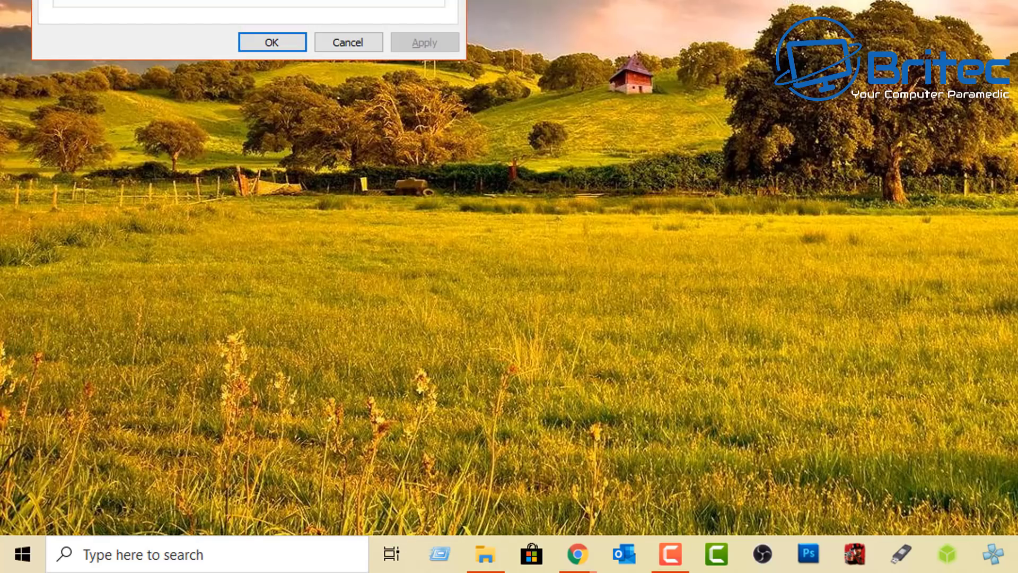
pyautogui.moveTo(172, 0); pyautogui.dragTo(726, 16)
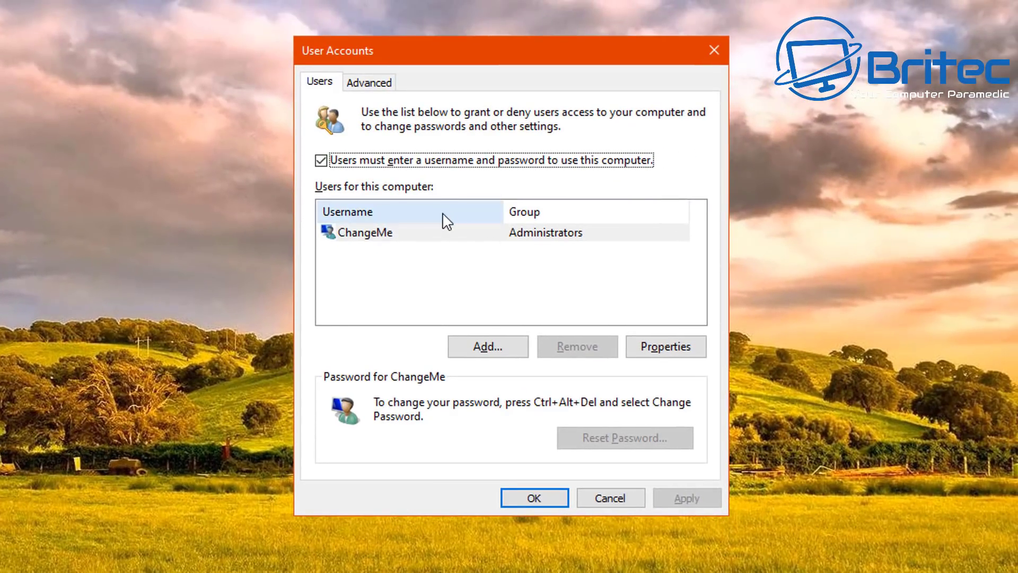
# Step: Examine the general properties and group membership of the ChangeMe account, and close its properties without changing anything
pyautogui.click(370, 239)
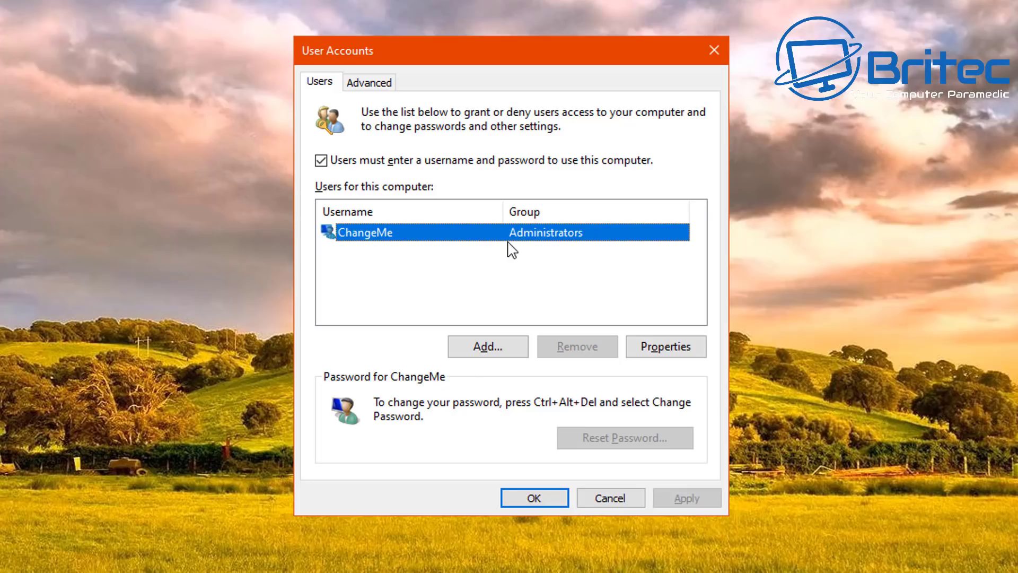
pyautogui.click(669, 351)
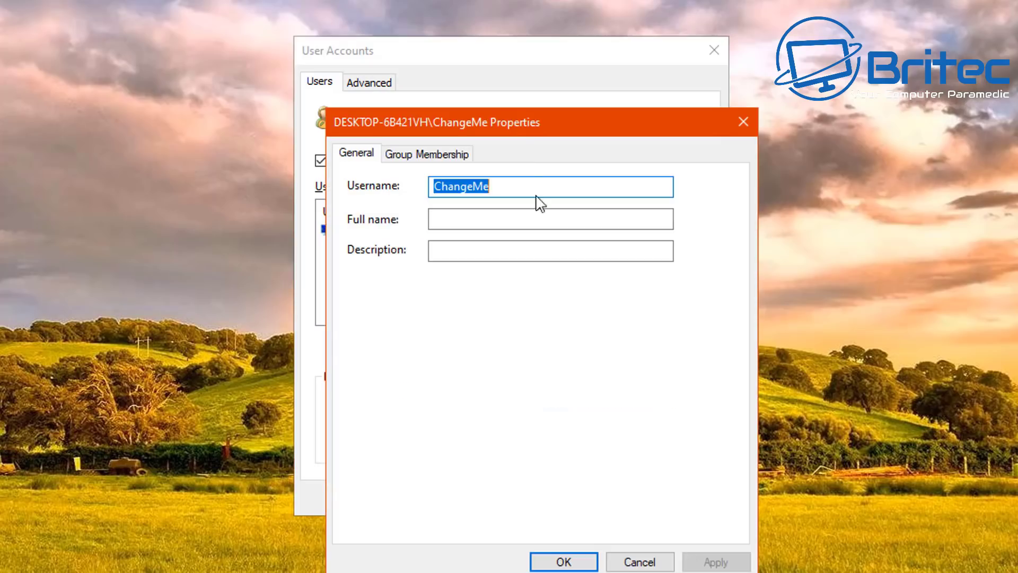
pyautogui.moveTo(519, 130); pyautogui.dragTo(494, 60)
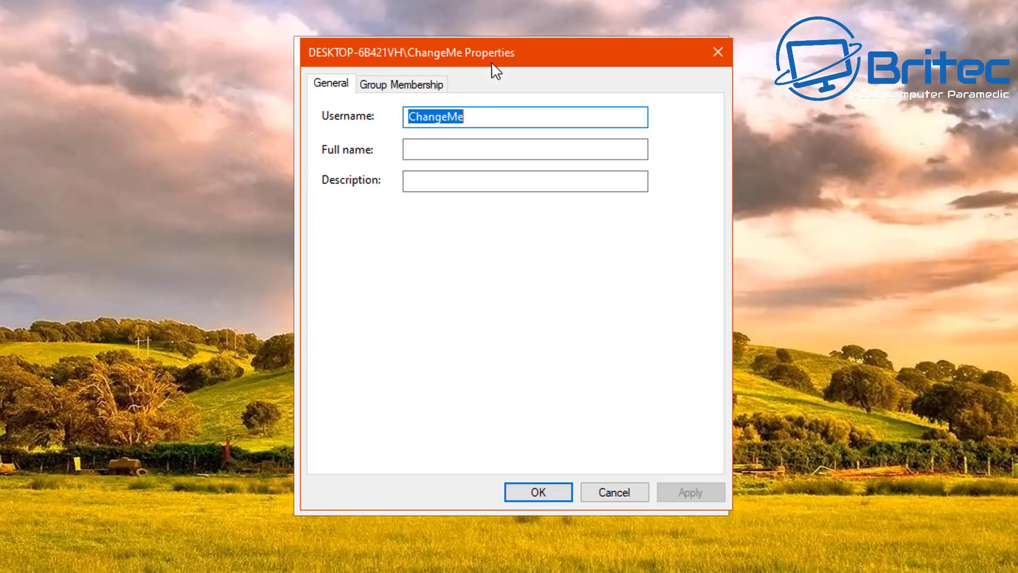
pyautogui.click(400, 89)
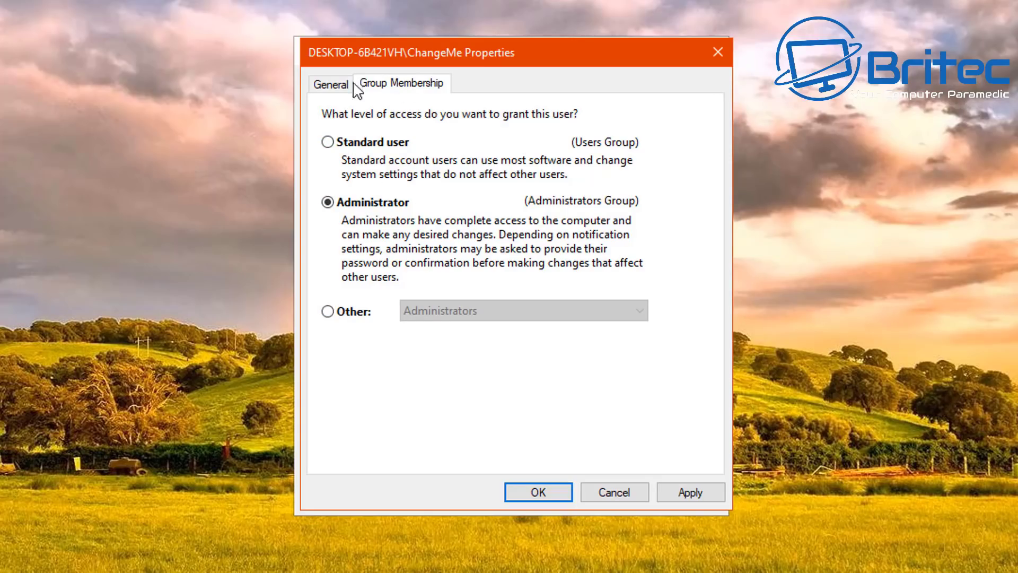
pyautogui.click(329, 85)
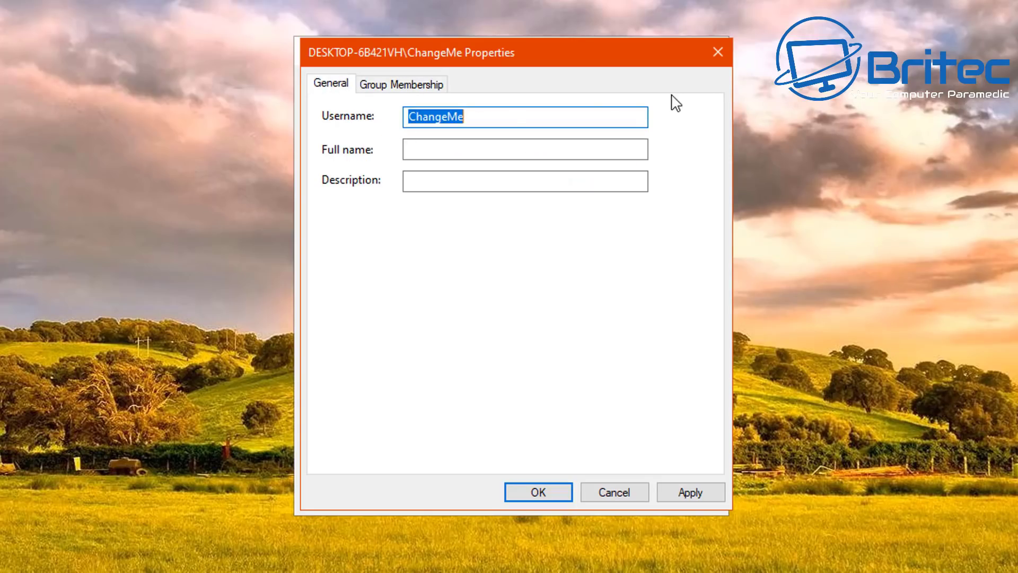
pyautogui.click(718, 52)
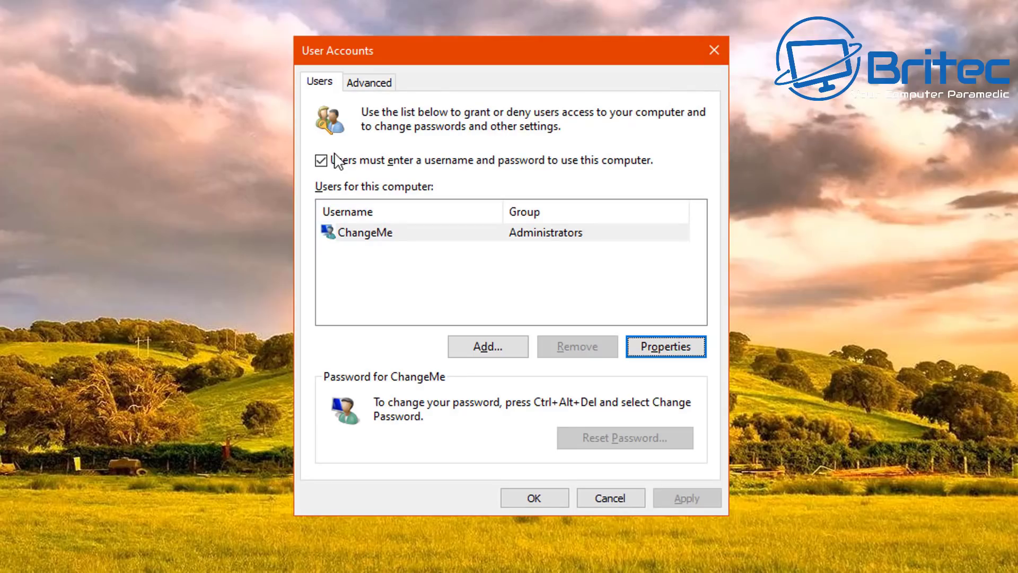
# Step: View the advanced User Accounts options and open the management of passwords stored on this computer
pyautogui.click(379, 89)
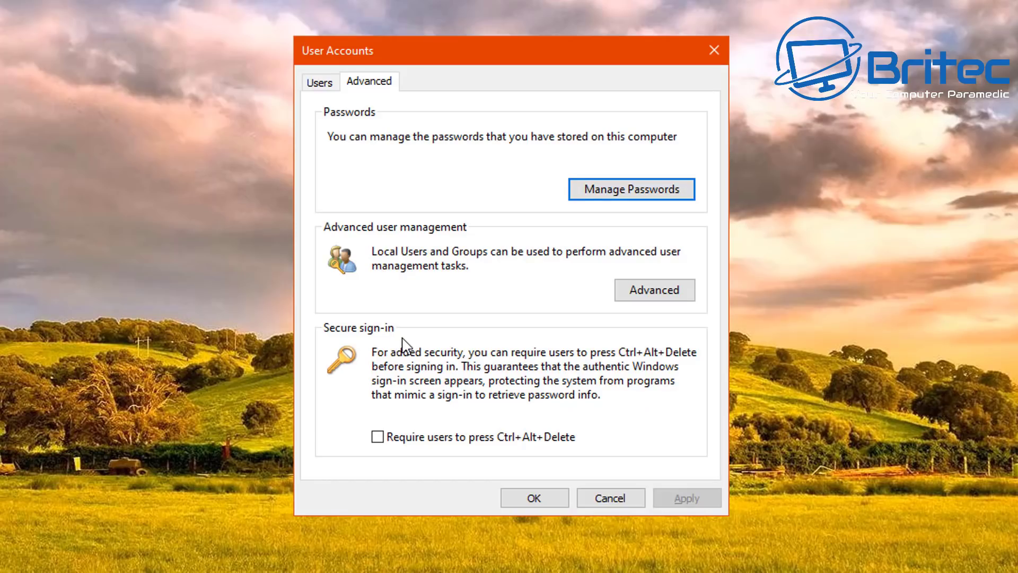
pyautogui.click(620, 200)
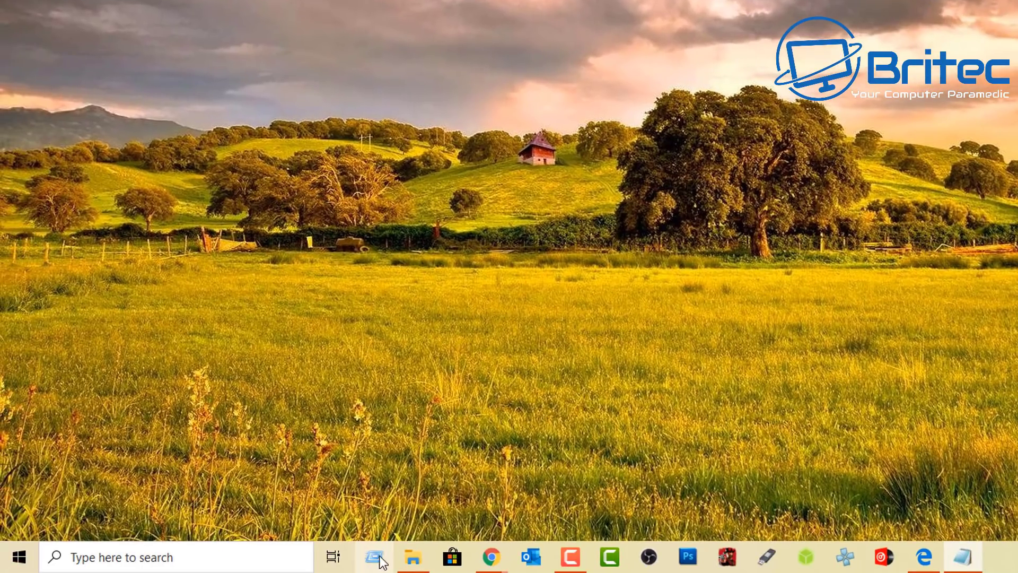
# Step: Run wf.msc to open Windows Defender Firewall with Advanced Security
pyautogui.press('super+r')
pyautogui.write('wf')
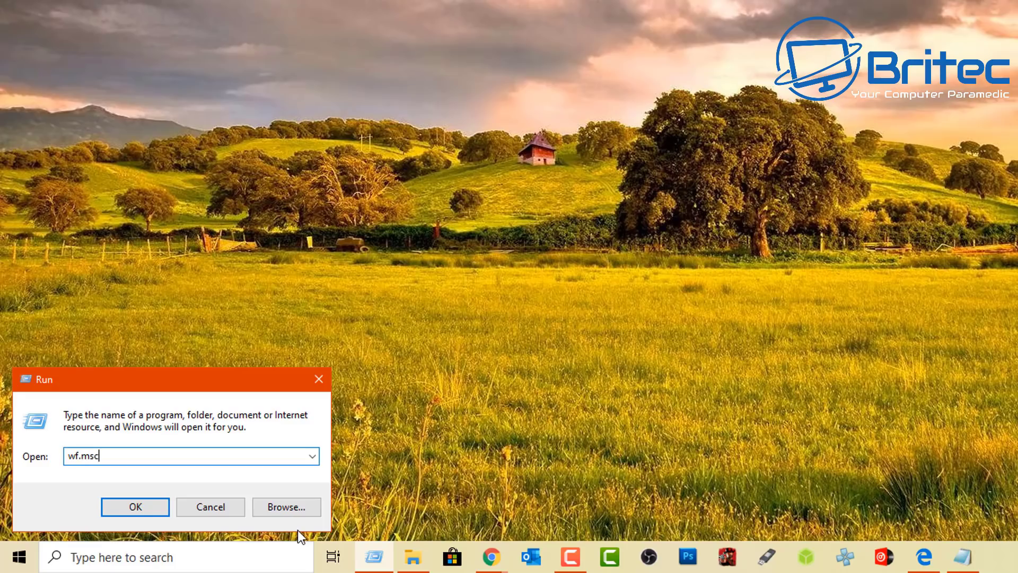
pyautogui.press('Return')
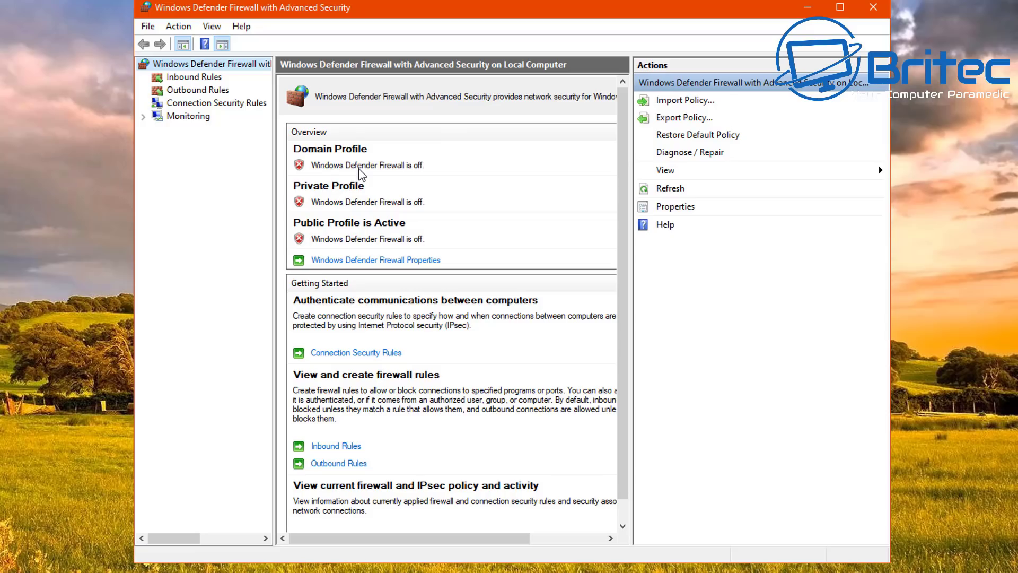
# Step: View the inbound and outbound firewall rules, and open the properties of the outbound AllJoyn Router (TCP-Out) rule
pyautogui.click(197, 79)
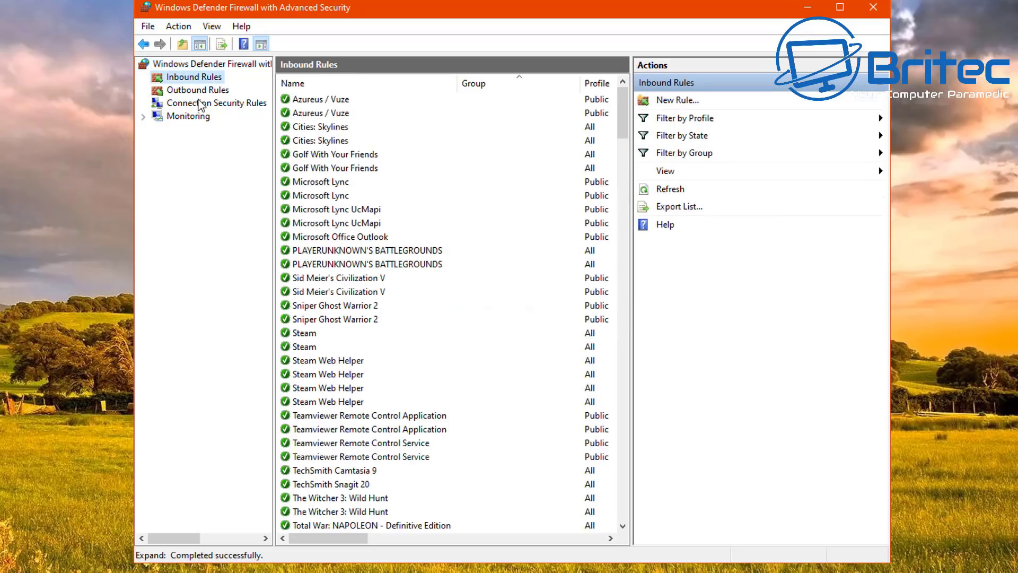
pyautogui.click(198, 94)
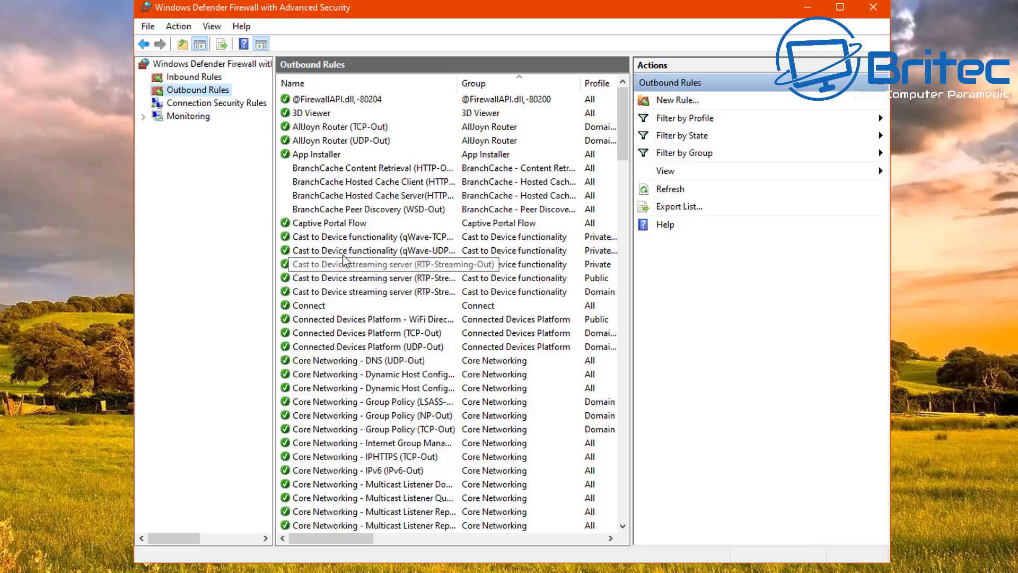
pyautogui.click(331, 128)
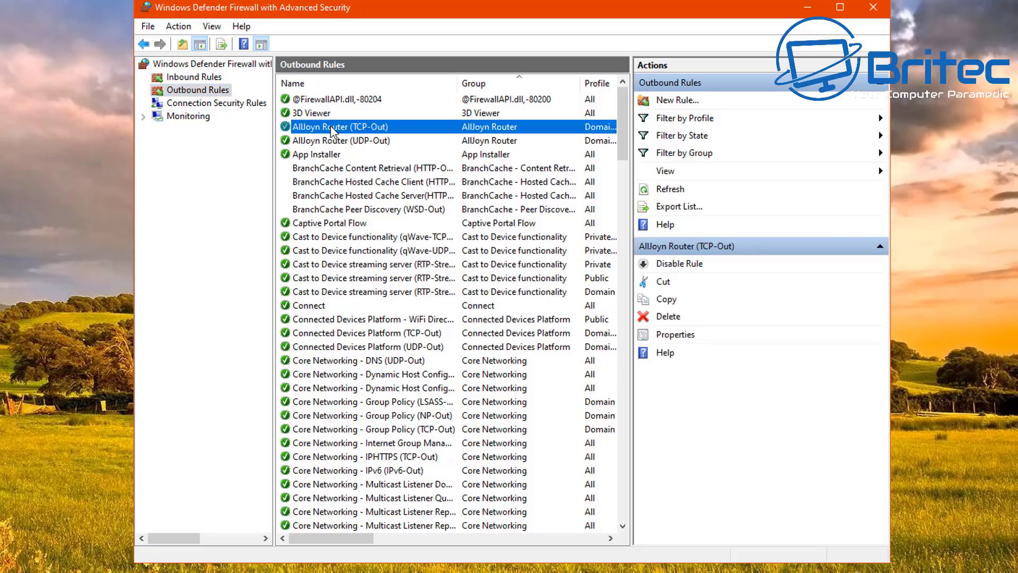
pyautogui.doubleClick(331, 127)
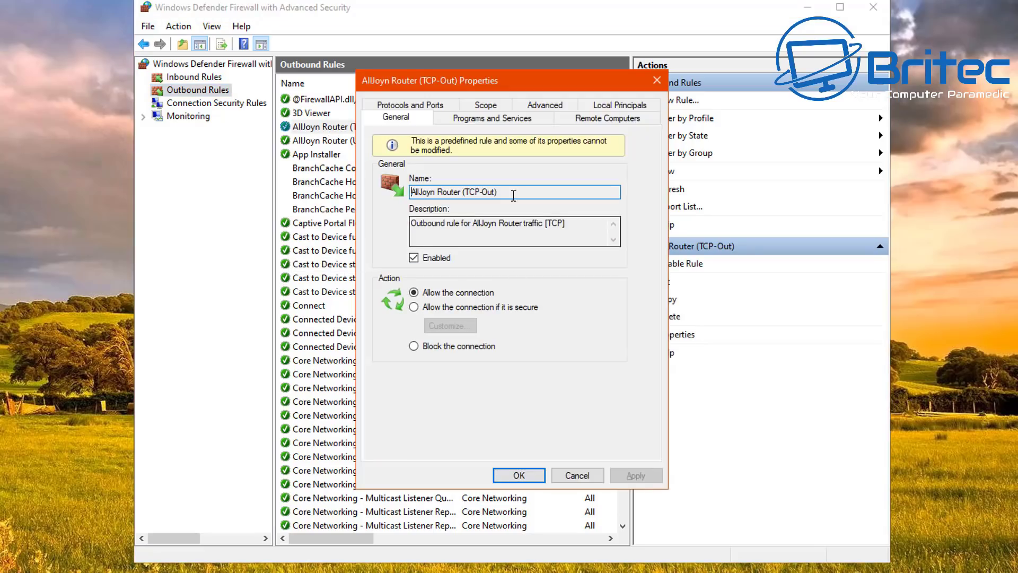
# Step: Examine the rule's programs and services, remote computers, local principals, advanced, and protocols and ports settings, and close its properties without changes
pyautogui.click(465, 122)
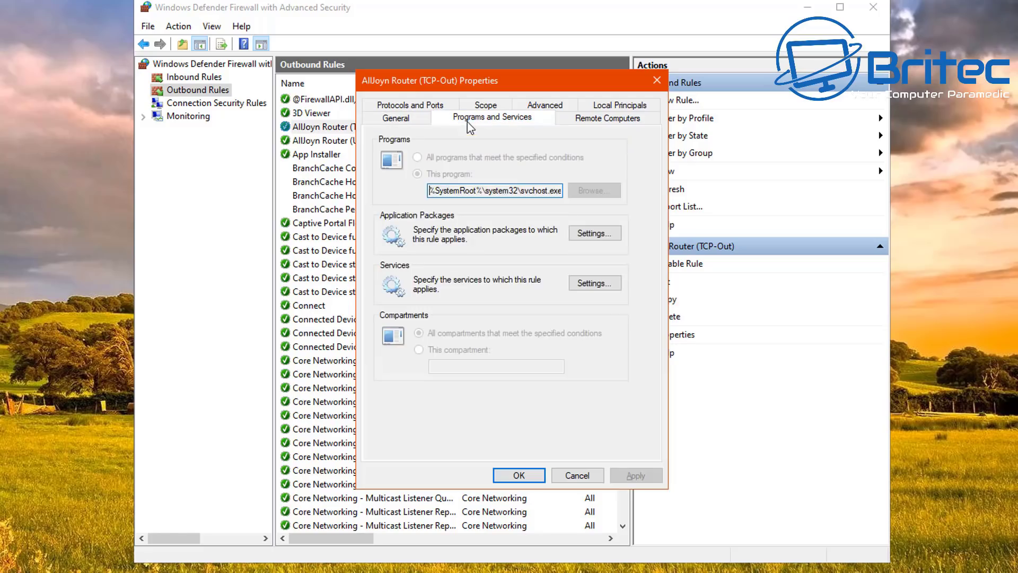
pyautogui.click(603, 123)
pyautogui.click(619, 105)
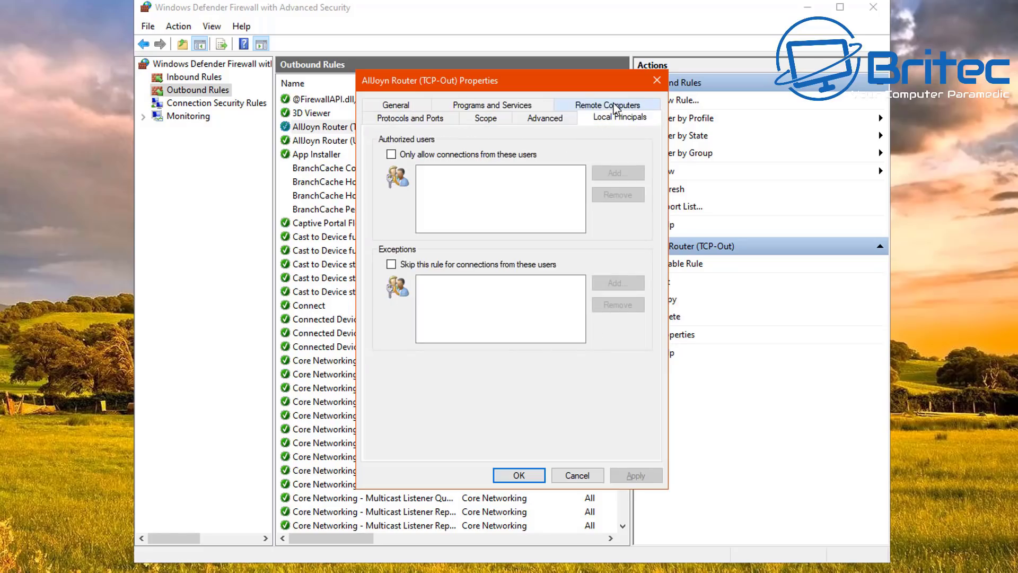
pyautogui.click(544, 106)
pyautogui.click(412, 104)
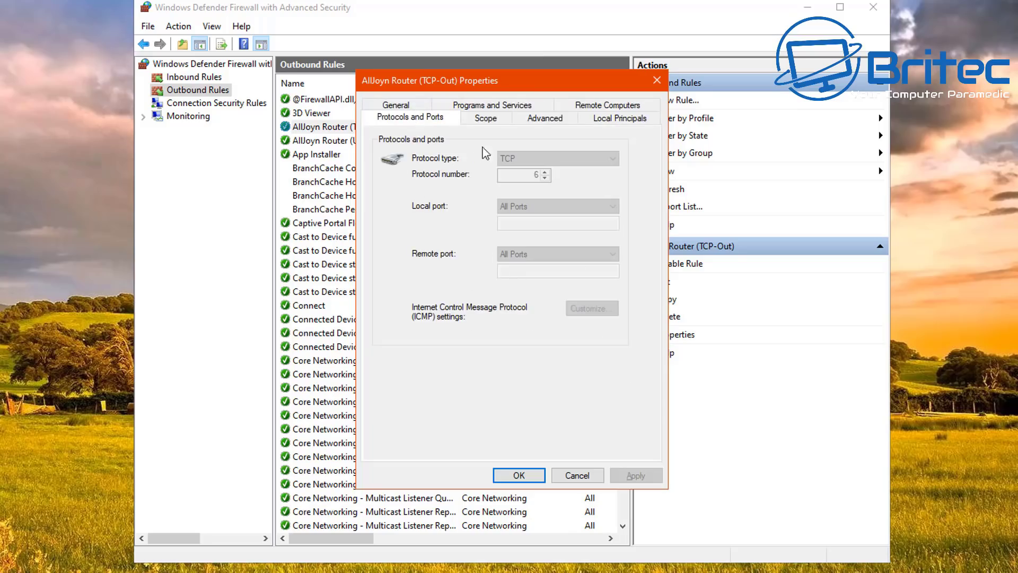
pyautogui.click(656, 82)
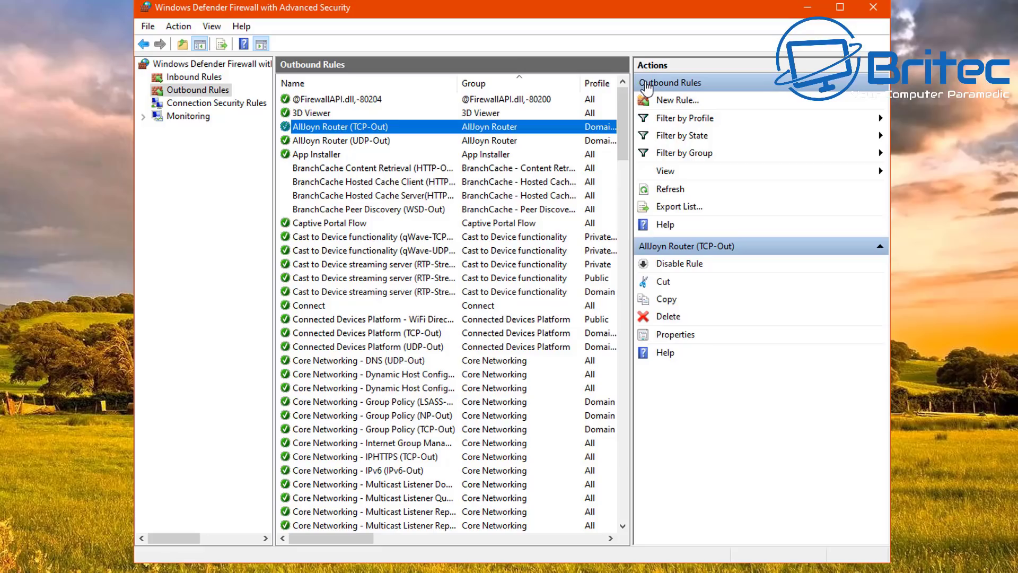
# Step: View the connection security rules and the firewall monitoring overview, and close the firewall window
pyautogui.click(209, 105)
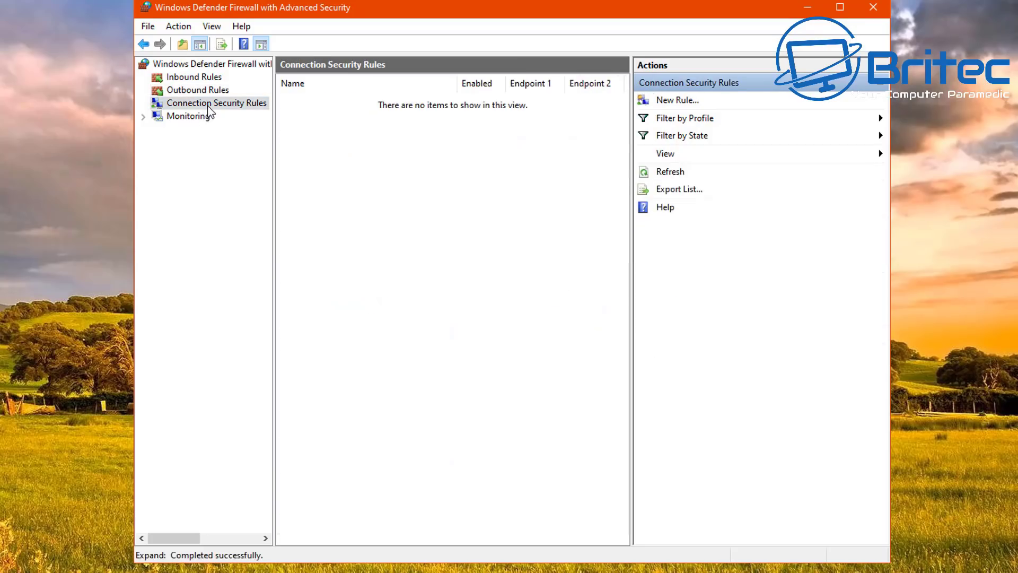
pyautogui.click(197, 117)
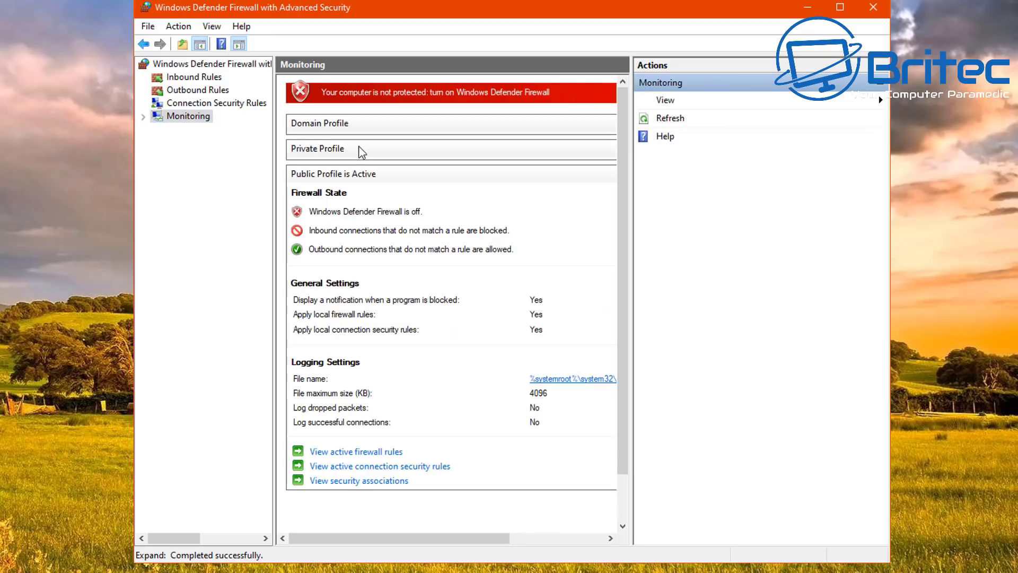
pyautogui.scroll(-2, 414, 222)
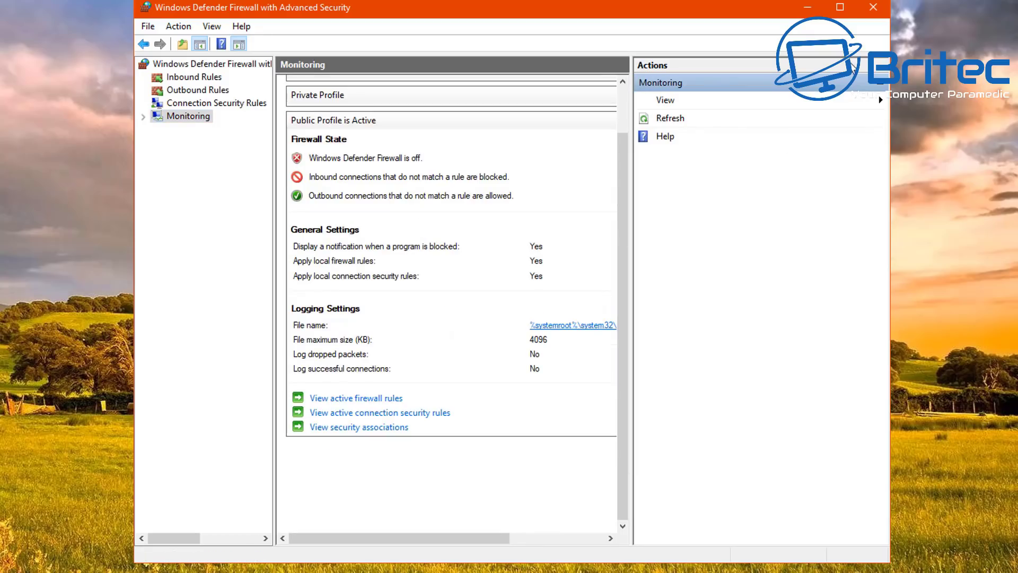
pyautogui.click(874, 7)
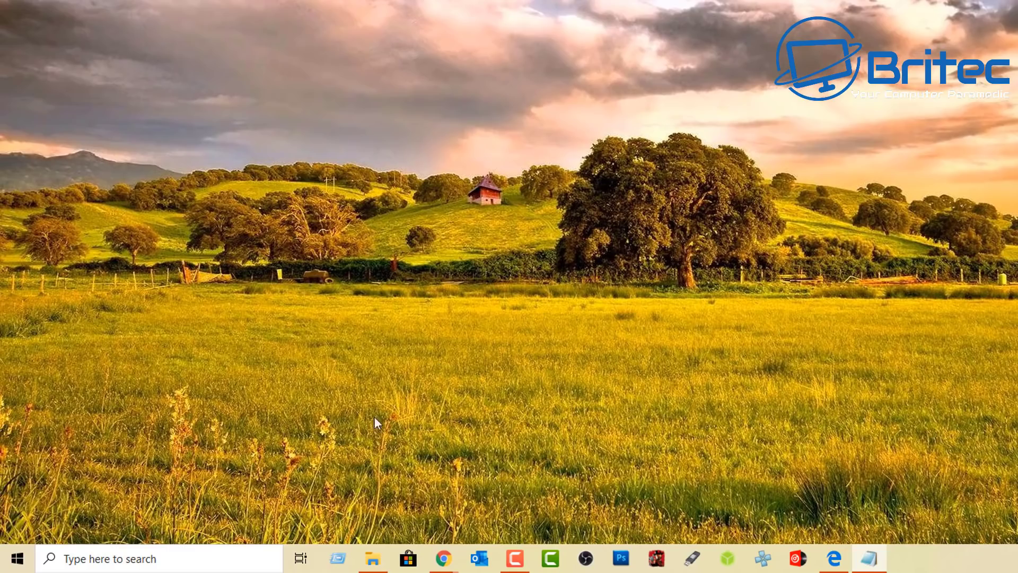
# Step: Run ncpa.cpl to open Network Connections
pyautogui.press('super+r')
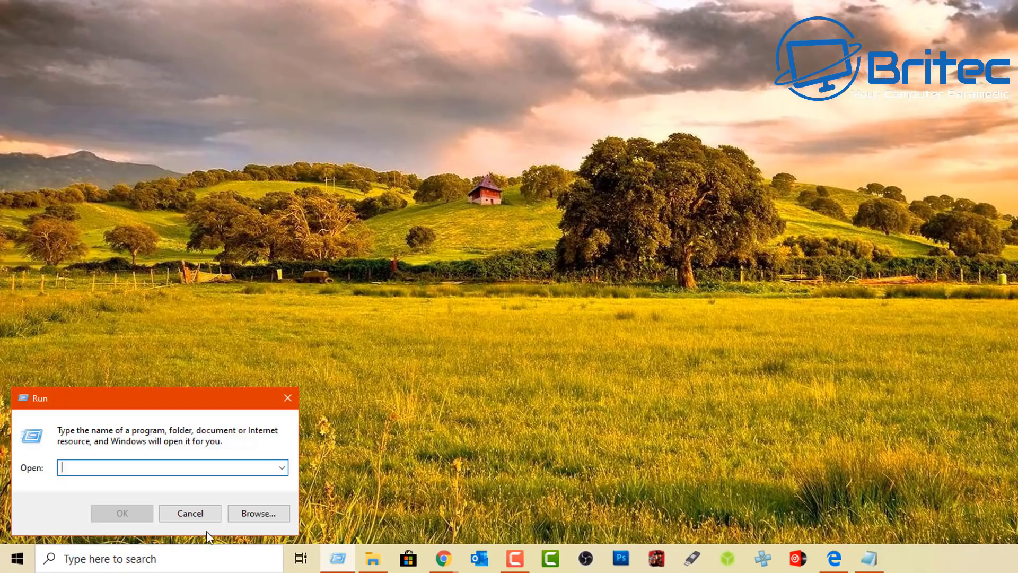
pyautogui.write('ncp')
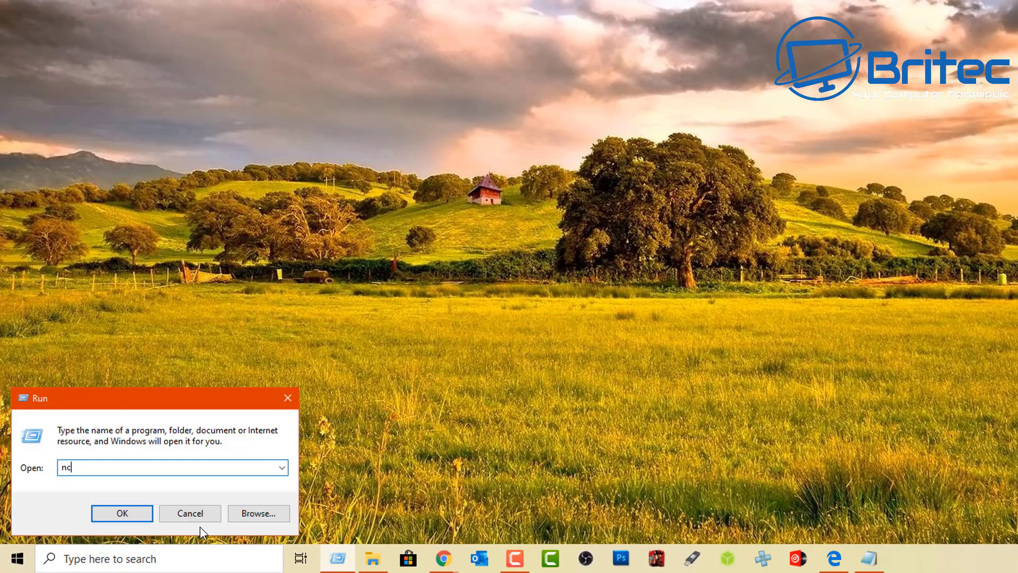
pyautogui.write('a.cpl')
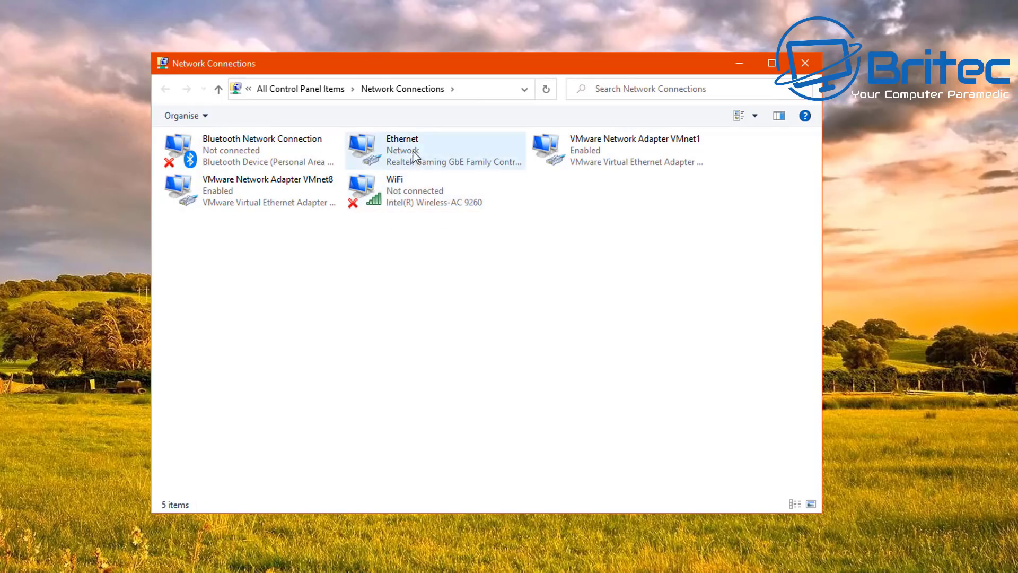
# Step: Open the Ethernet connection's status and its properties, and look through the items the connection uses
pyautogui.click(389, 156)
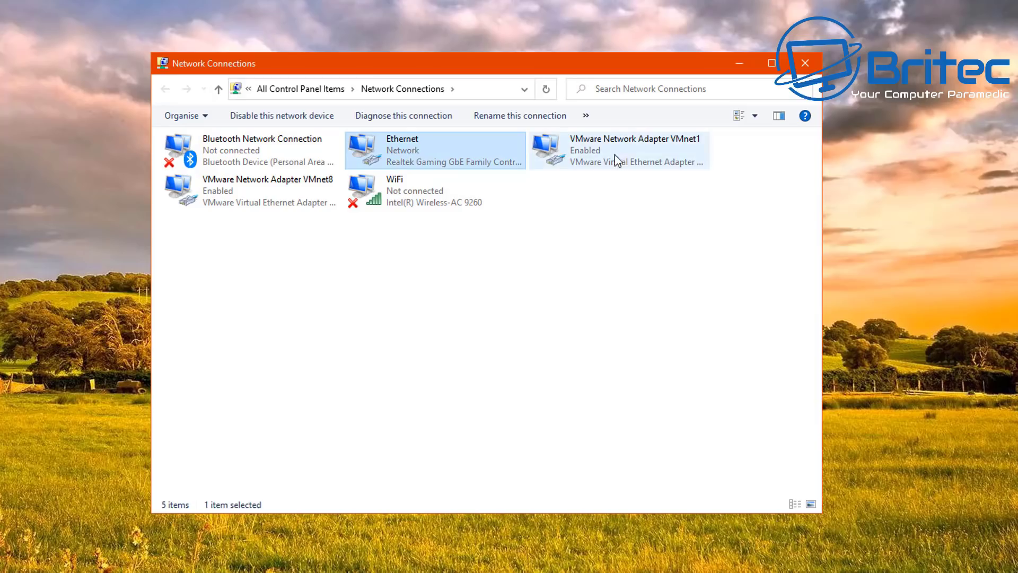
pyautogui.doubleClick(416, 148)
pyautogui.moveTo(461, 139); pyautogui.dragTo(440, 133)
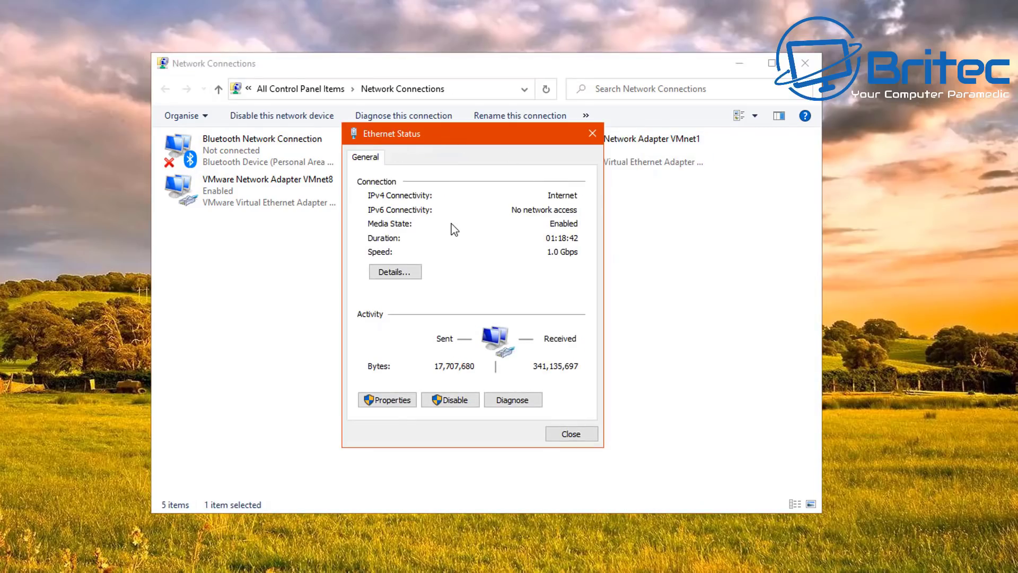
pyautogui.click(378, 405)
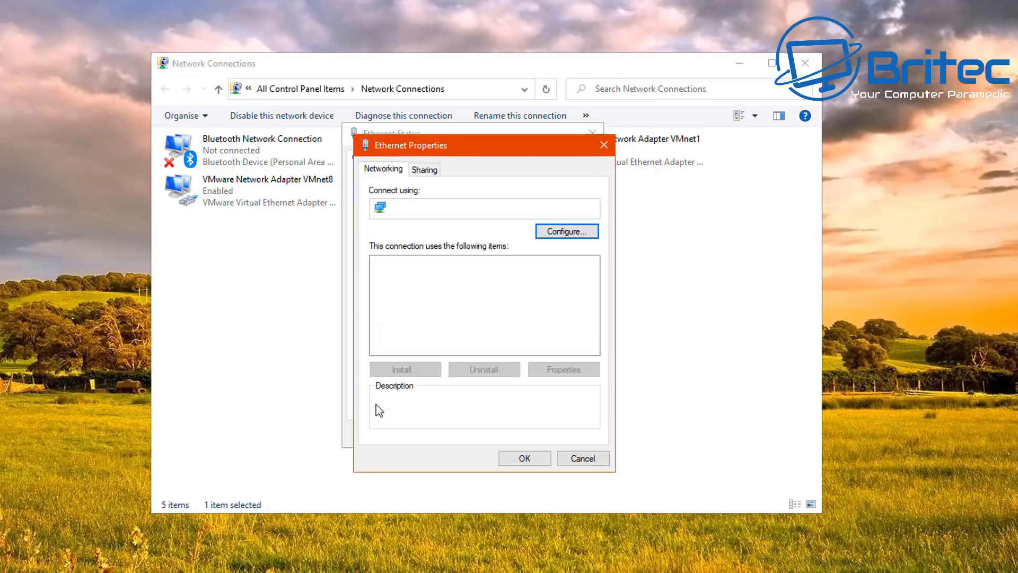
pyautogui.moveTo(440, 154); pyautogui.dragTo(432, 142)
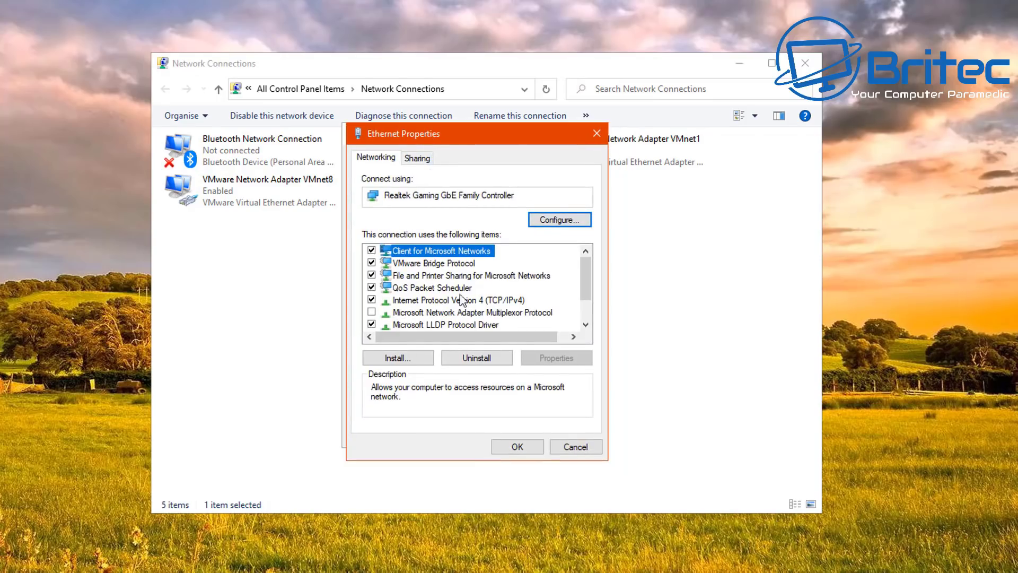
pyautogui.scroll(-1, 443, 315)
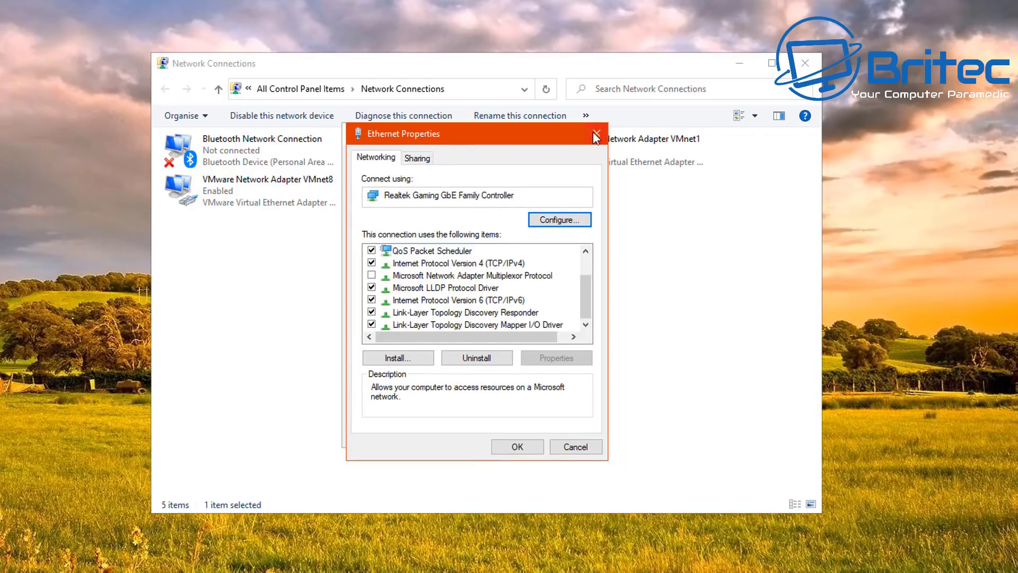
# Step: Open the Internet Protocol Version 4 (TCP/IPv4) properties, view the alternative configuration, and close them without changes
pyautogui.click(482, 265)
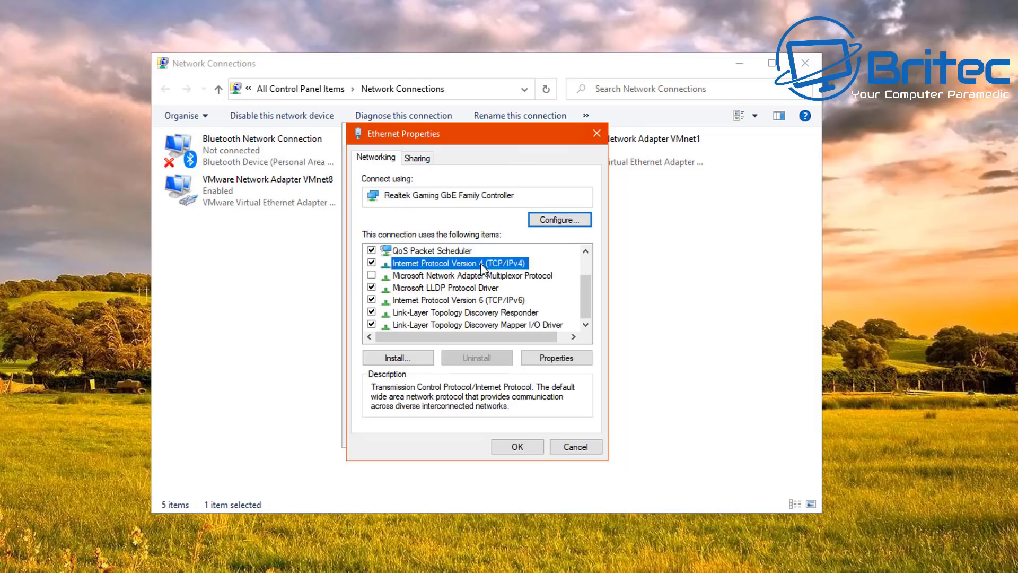
pyautogui.doubleClick(481, 265)
pyautogui.moveTo(507, 194); pyautogui.dragTo(472, 155)
pyautogui.click(440, 171)
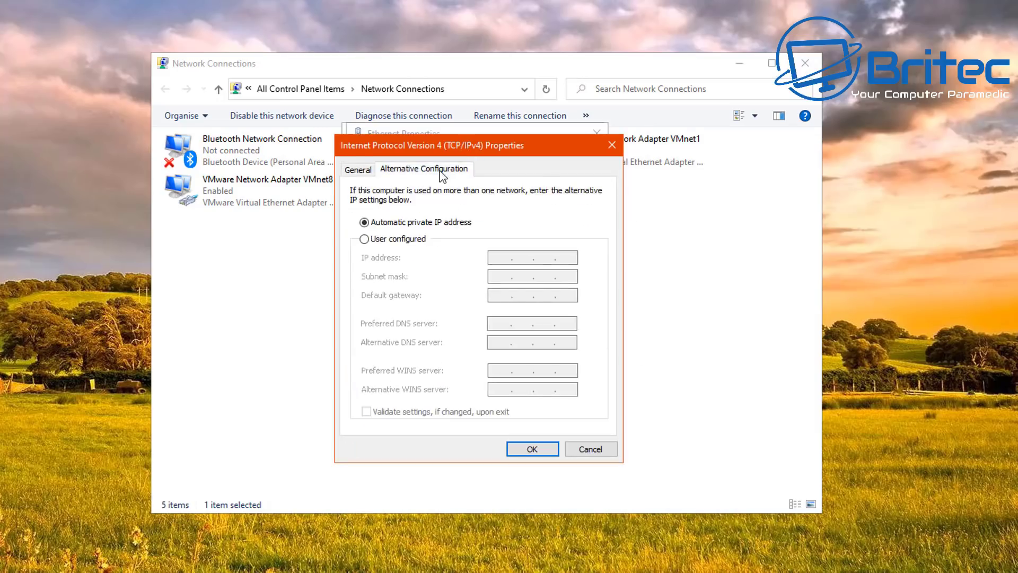
pyautogui.click(611, 146)
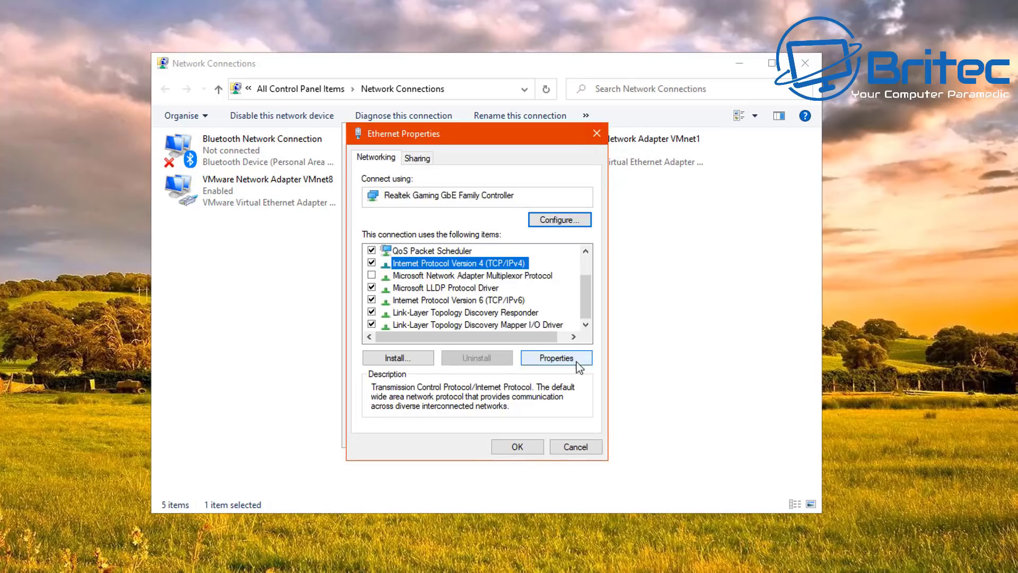
# Step: Try to configure the Ethernet adapter but decline to proceed, and view the general TCP/IPv4 settings without changing them
pyautogui.click(549, 225)
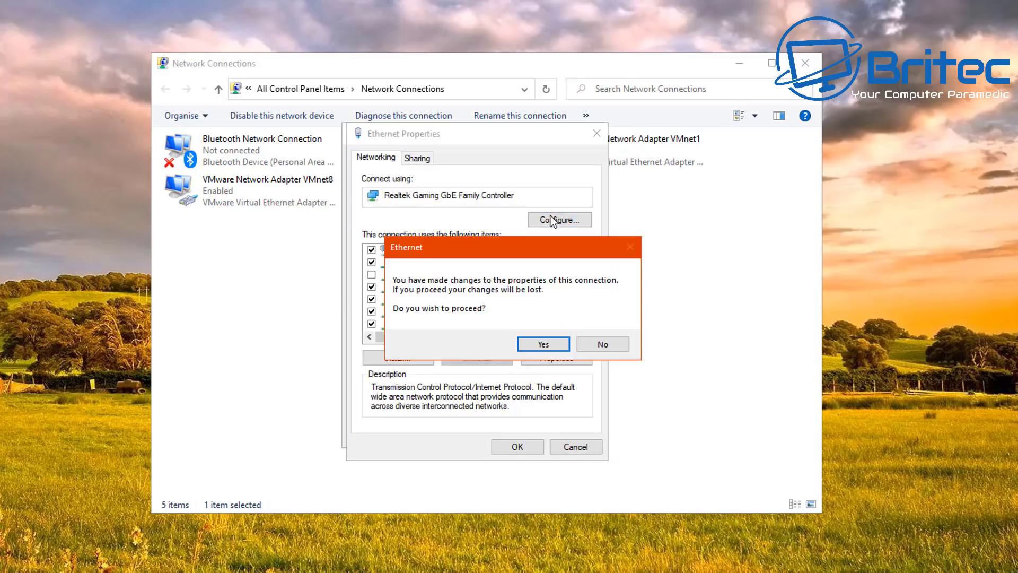
pyautogui.click(610, 346)
pyautogui.click(561, 358)
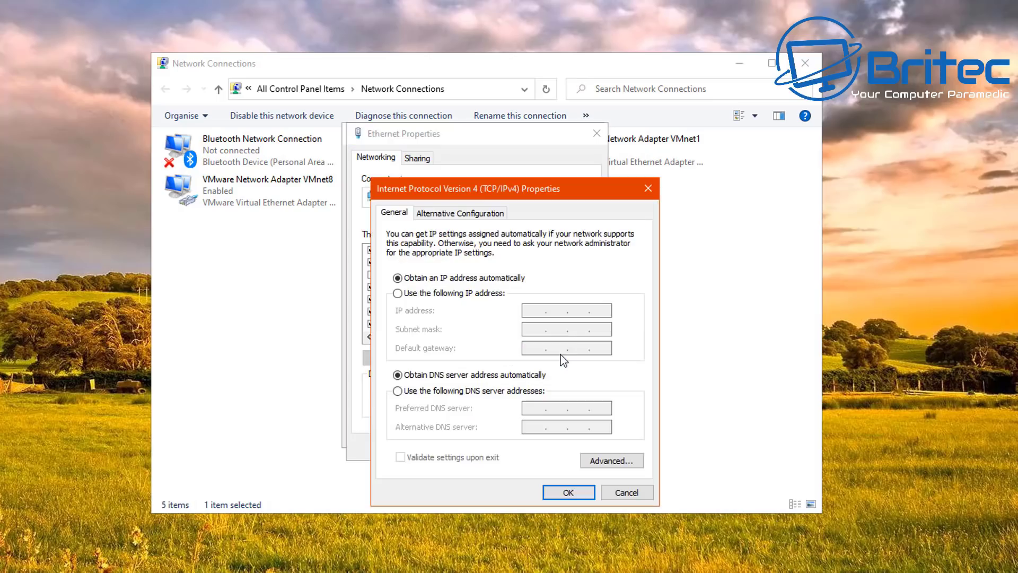
pyautogui.click(650, 190)
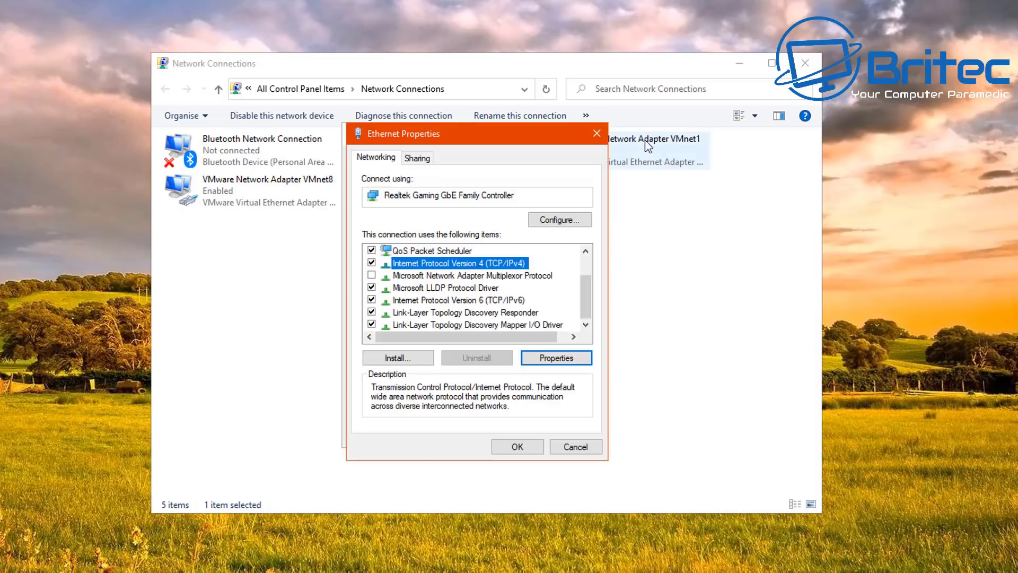
# Step: Close the Ethernet properties and status dialogs and the Network Connections window
pyautogui.click(598, 133)
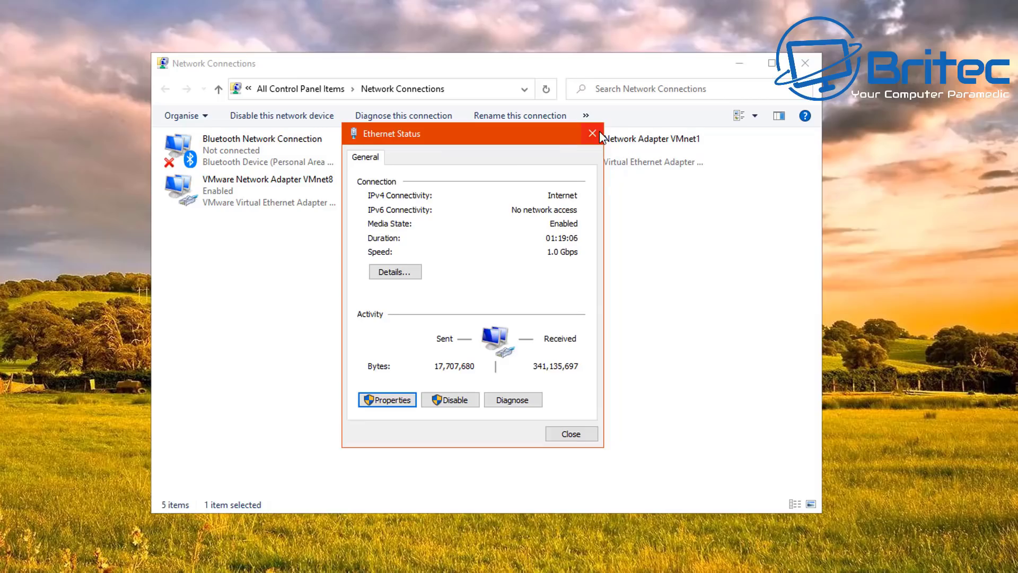
pyautogui.click(599, 131)
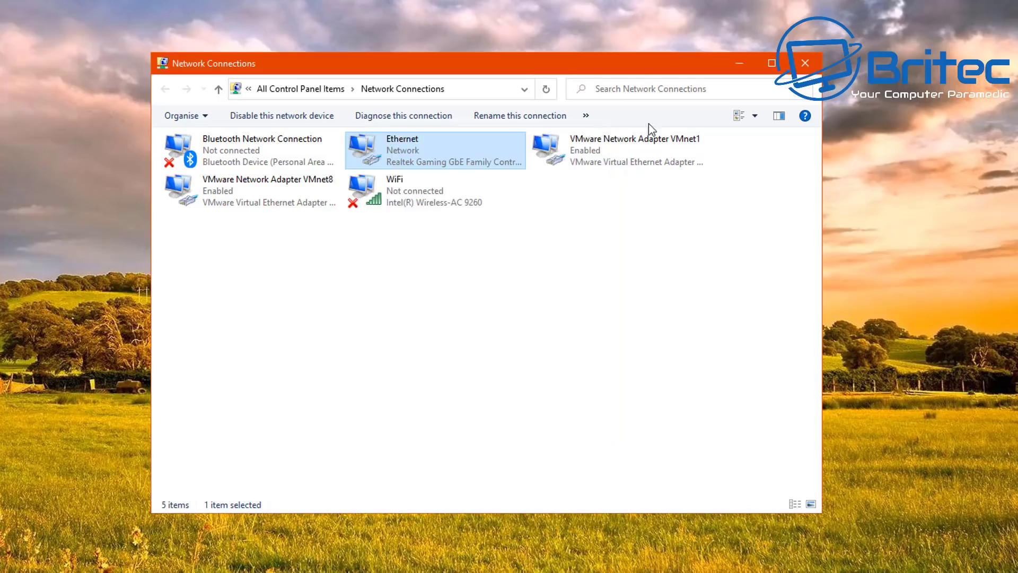
pyautogui.click(816, 69)
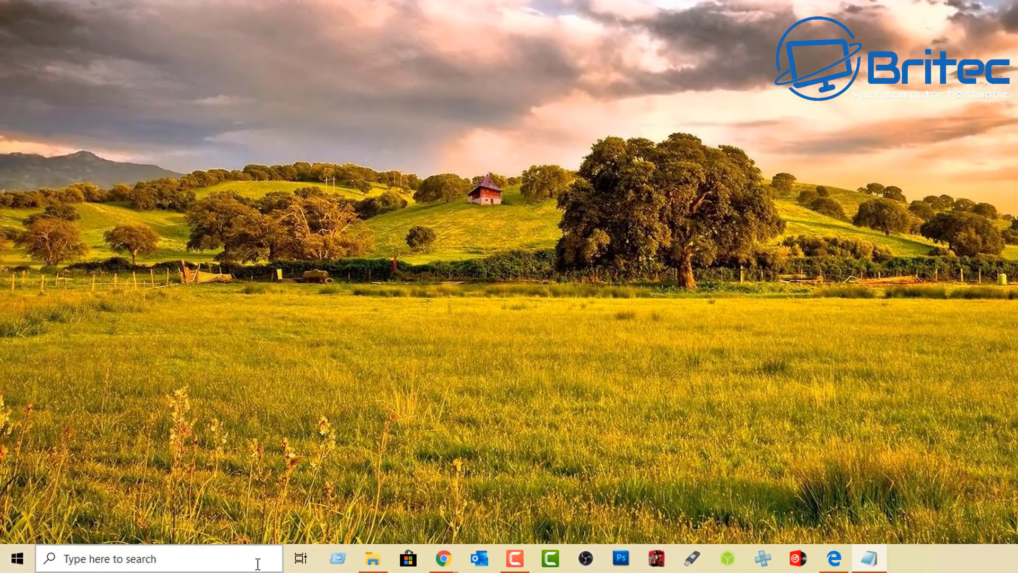
# Step: Run appwiz.cpl to open Programs and Features
pyautogui.click(338, 562)
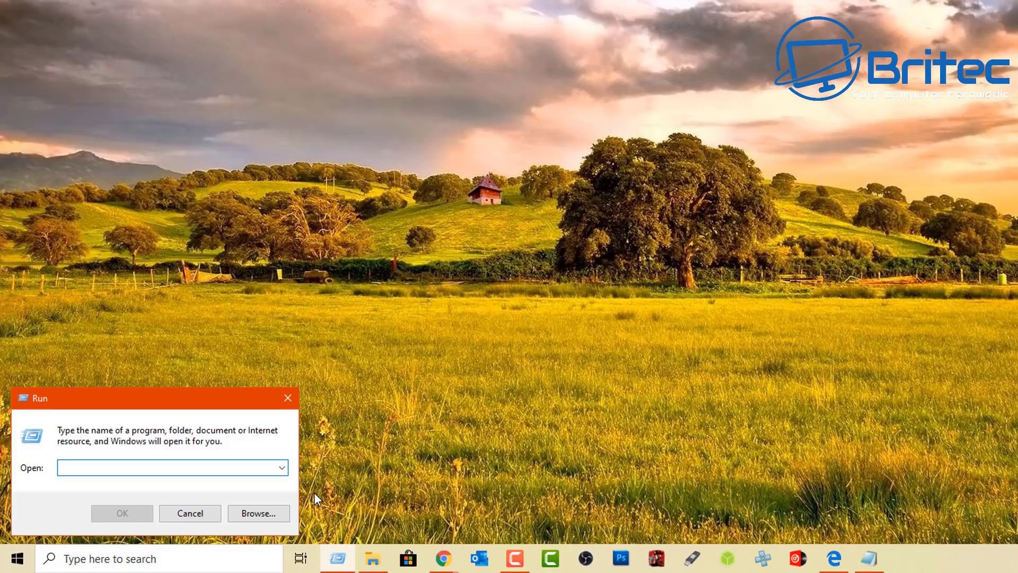
pyautogui.write('app')
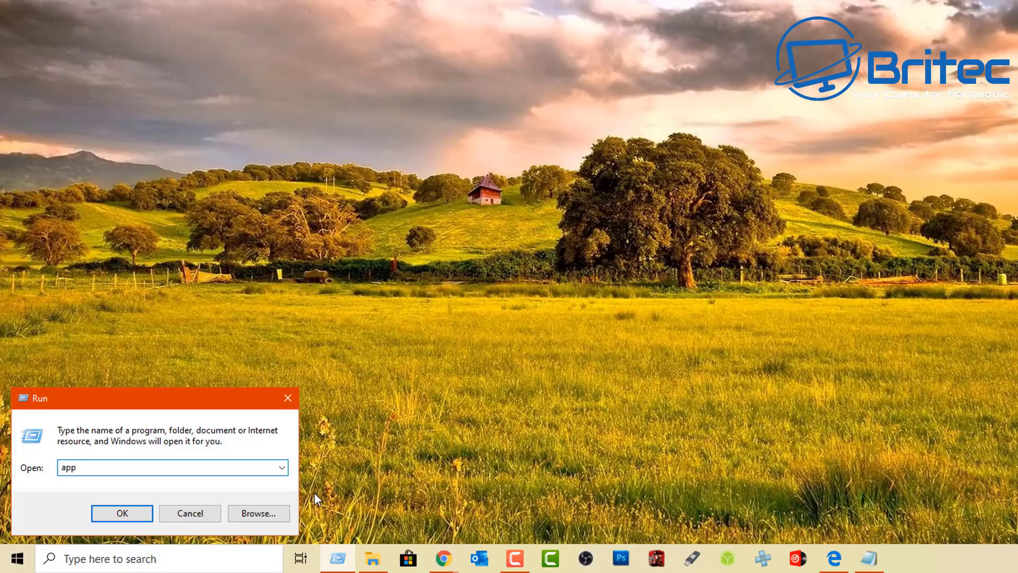
pyautogui.write('wiz.cpl')
pyautogui.press('Return')
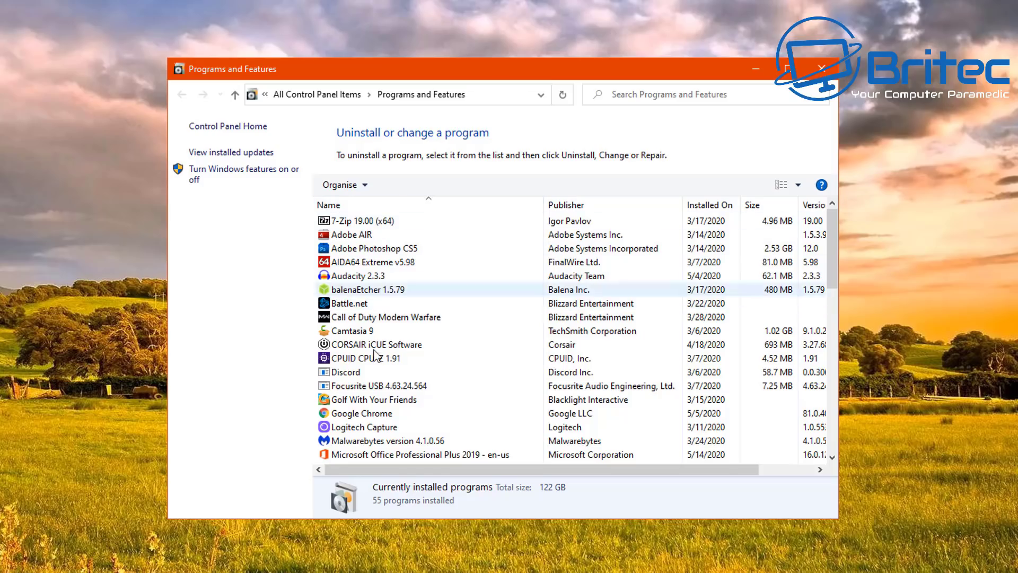
# Step: Look through the list of installed programs in Programs and Features
pyautogui.scroll(-6, 375, 380)
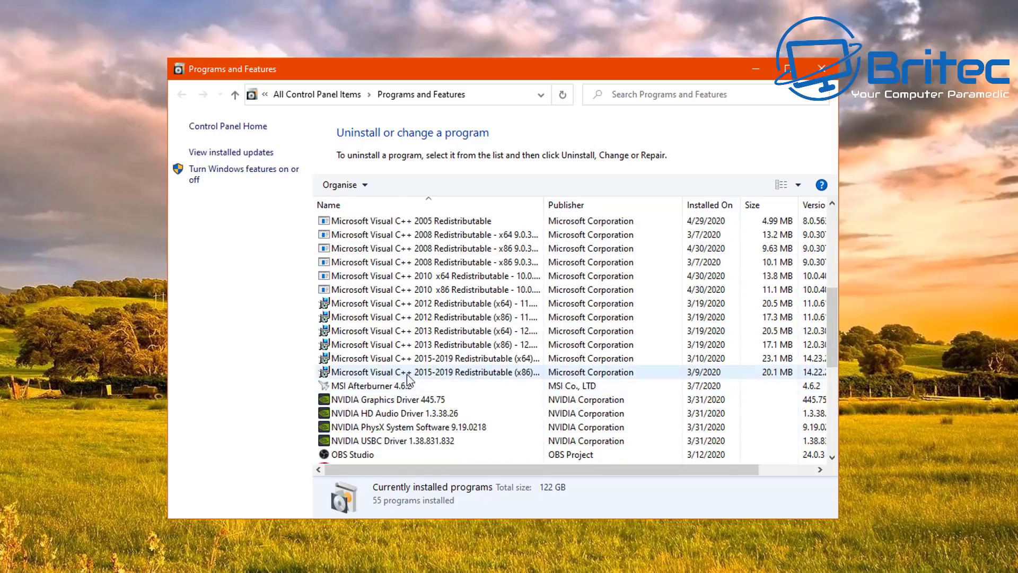
pyautogui.scroll(-3, 408, 348)
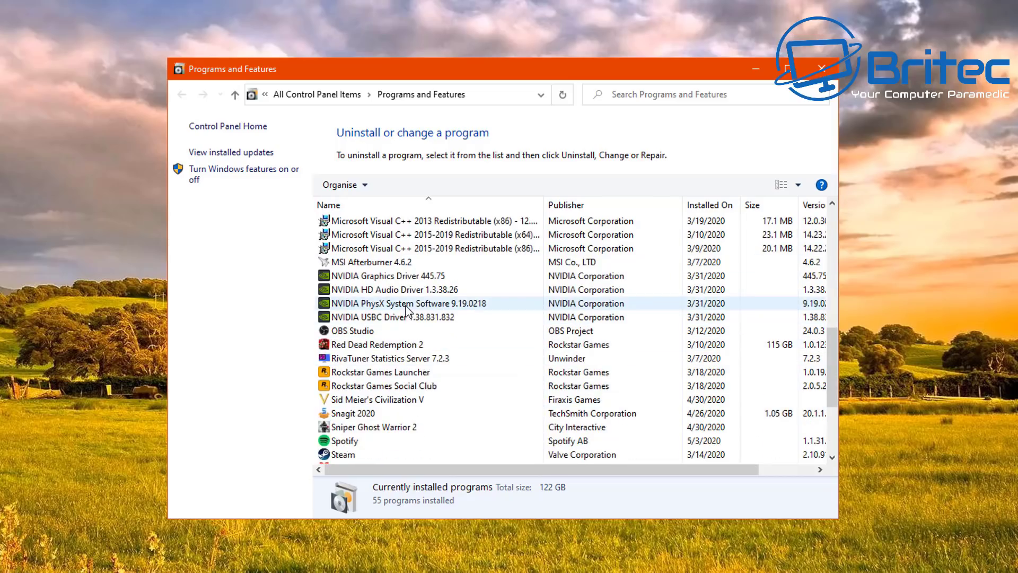
pyautogui.scroll(6, 407, 310)
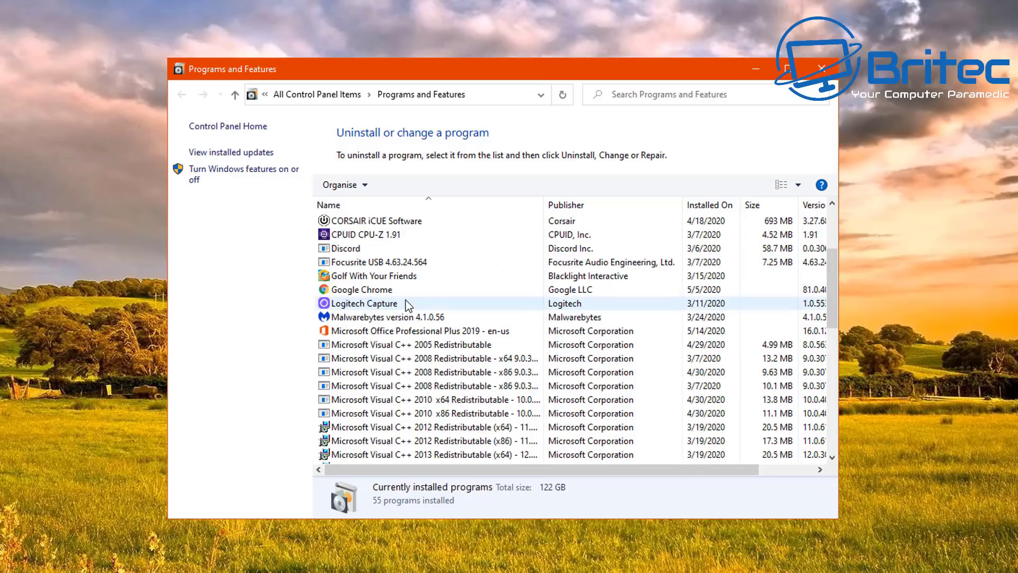
# Step: Leave Programs and Features, run inetcpl.cpl to open Internet Properties, and move the dialog fully into view on the desktop
pyautogui.click(398, 277)
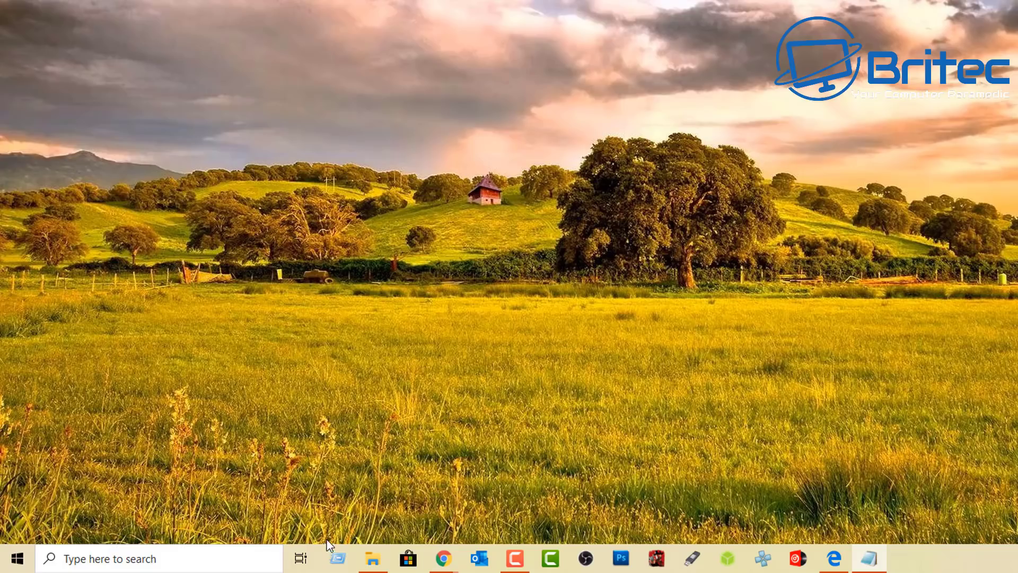
pyautogui.click(337, 559)
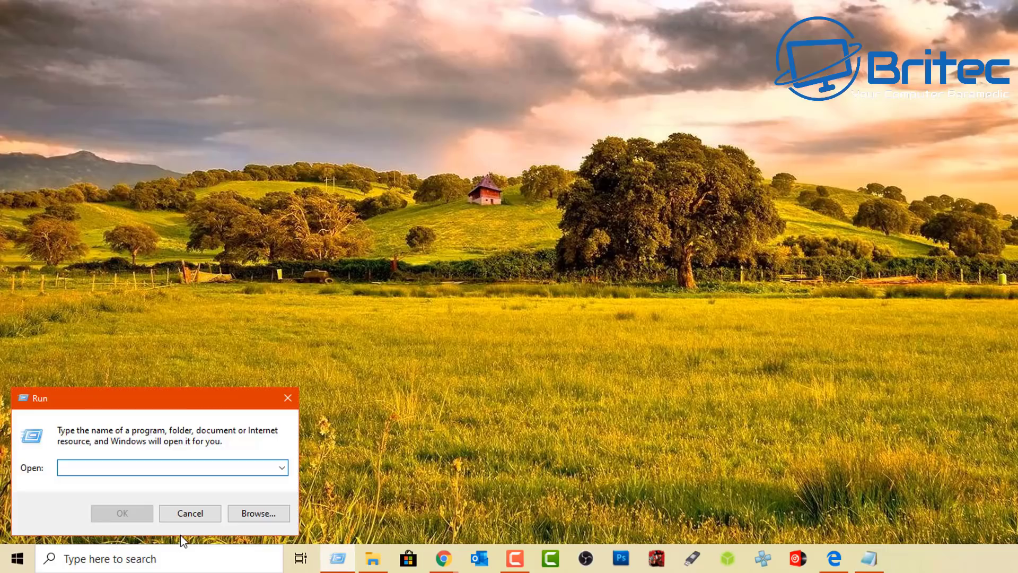
pyautogui.write('inet')
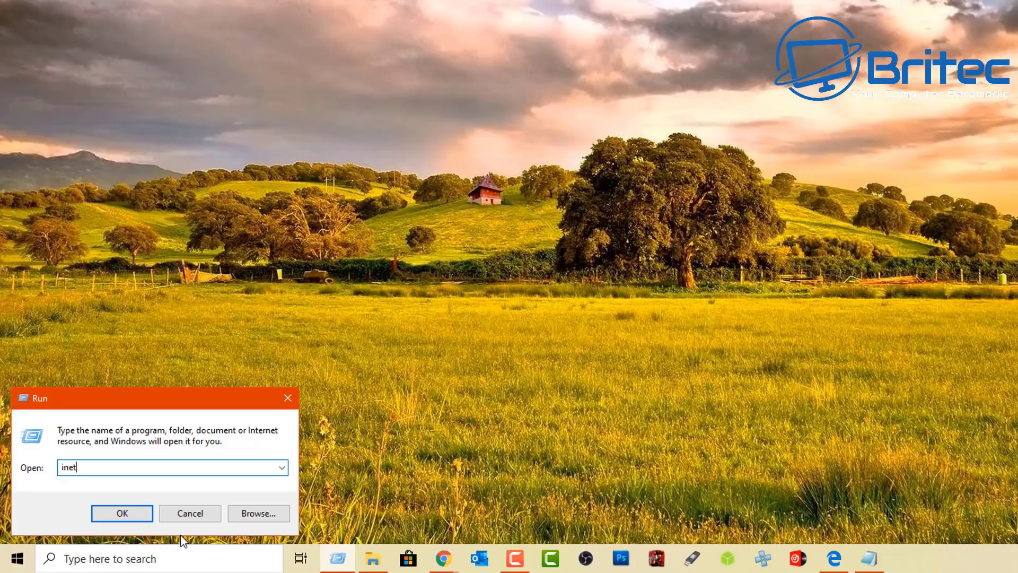
pyautogui.write('cpl.cpl')
pyautogui.press('Return')
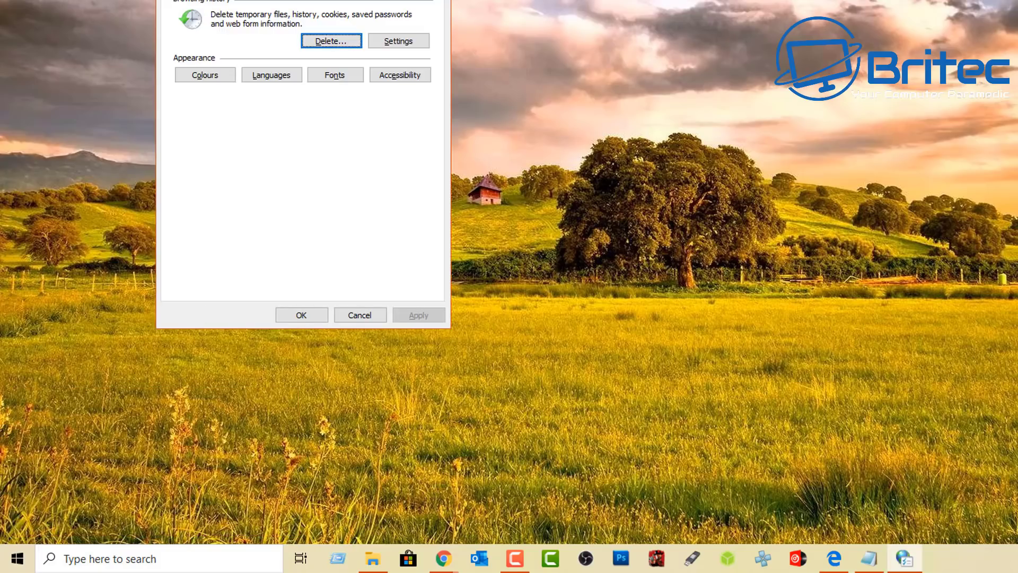
pyautogui.moveTo(344, 17); pyautogui.dragTo(662, 48)
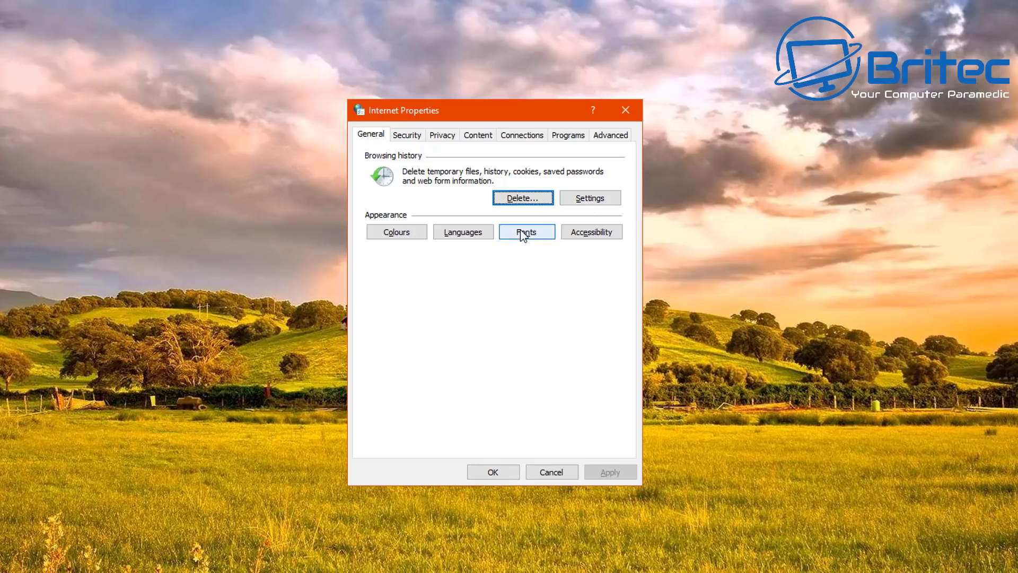
# Step: View the temporary Internet files and history settings under the browsing history settings, and close them without changes
pyautogui.click(589, 199)
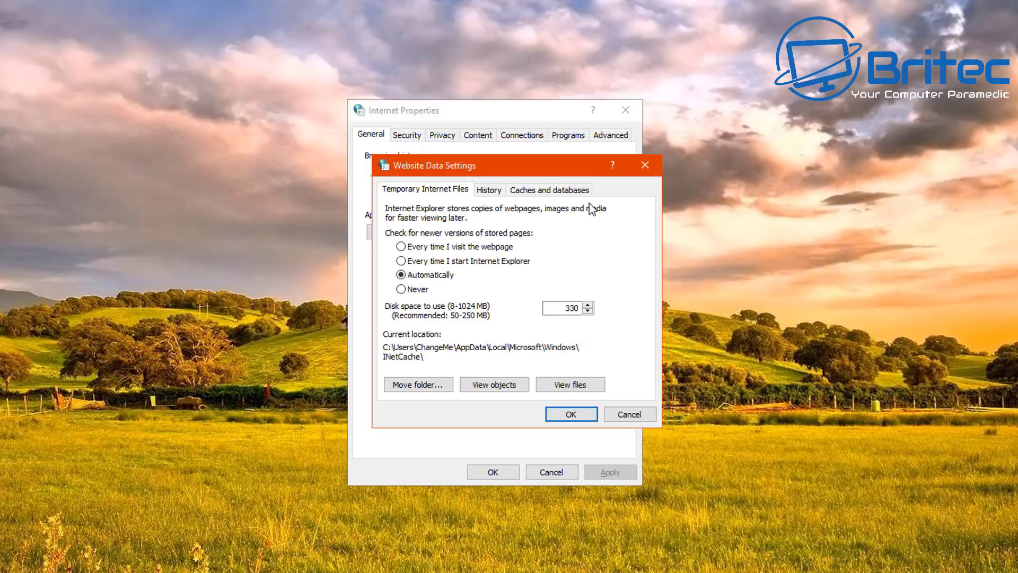
pyautogui.moveTo(527, 174); pyautogui.dragTo(506, 174)
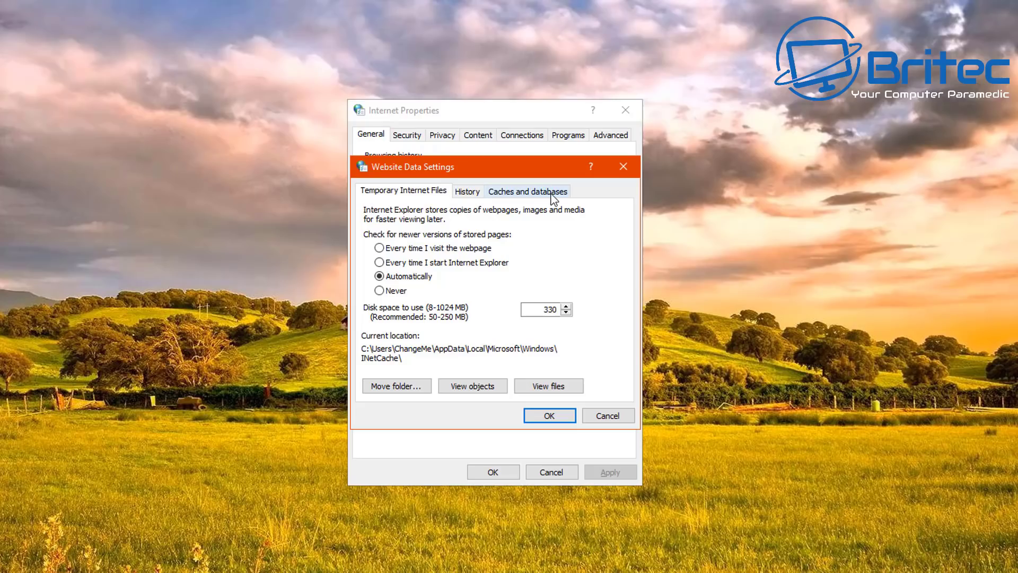
pyautogui.click(464, 195)
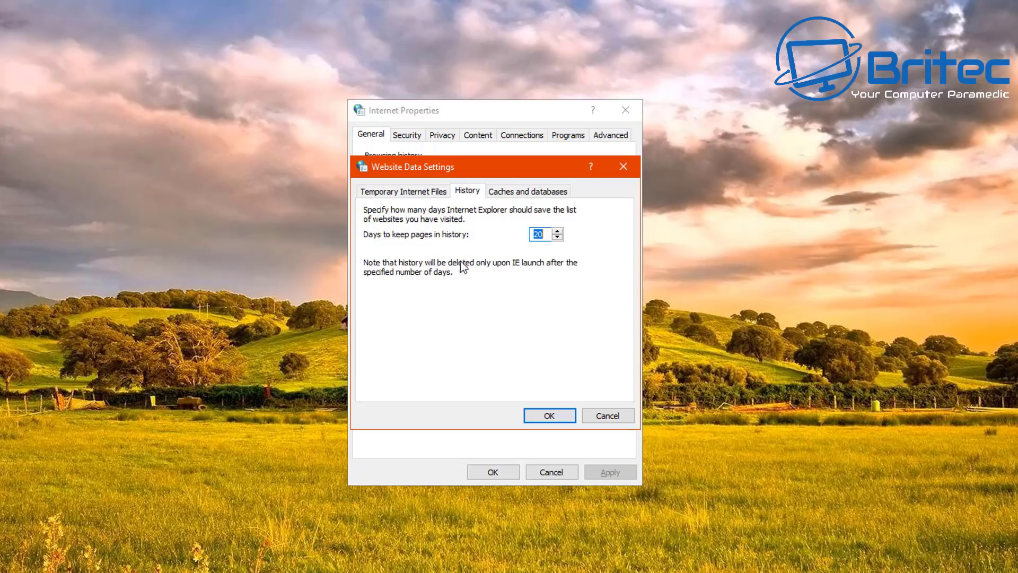
pyautogui.click(622, 168)
# Step: Look through the Security, Privacy, Content, Connections and Programs settings of Internet Properties
pyautogui.click(419, 136)
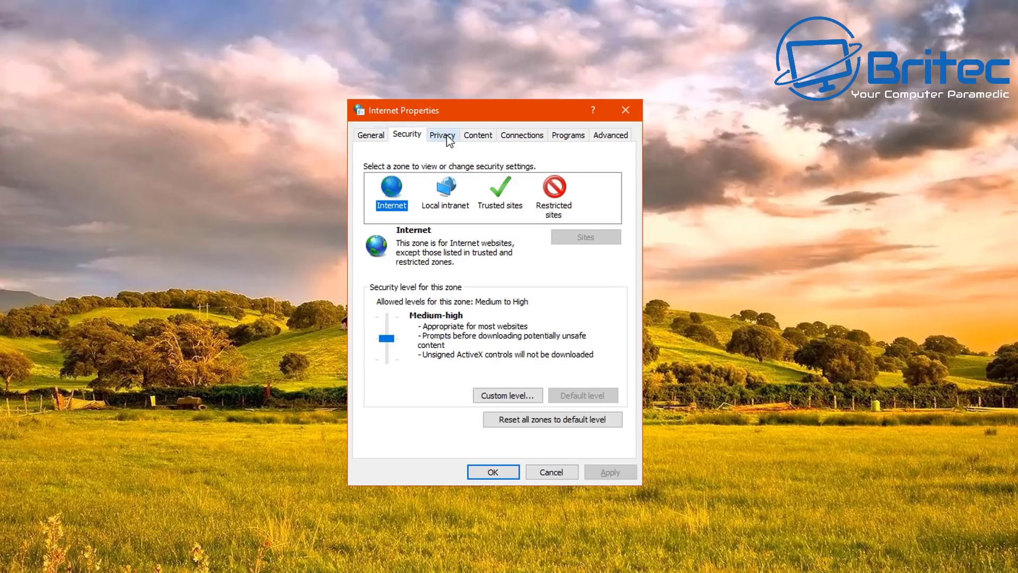
pyautogui.click(450, 139)
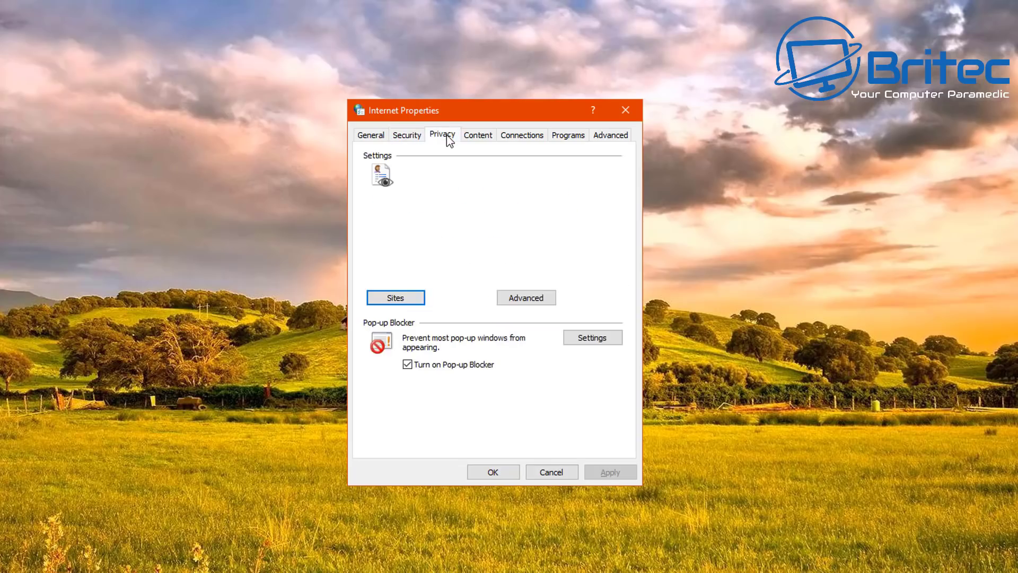
pyautogui.click(480, 139)
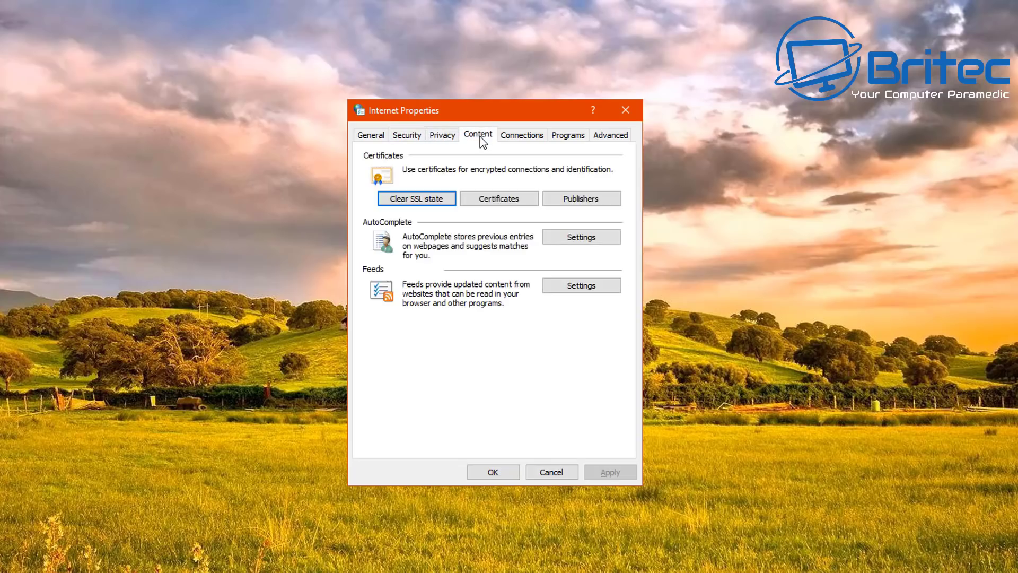
pyautogui.click(422, 204)
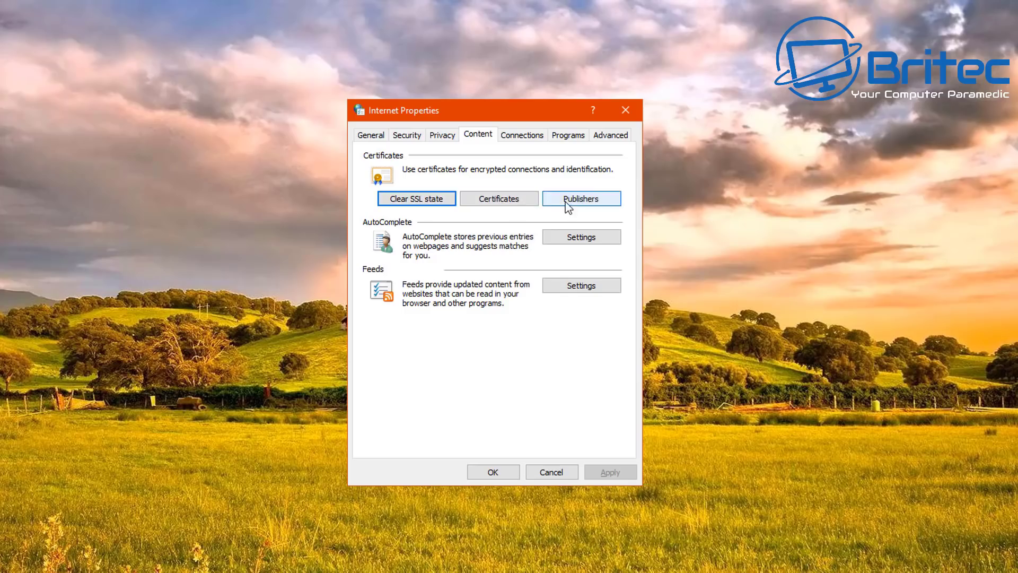
pyautogui.click(524, 136)
pyautogui.click(581, 139)
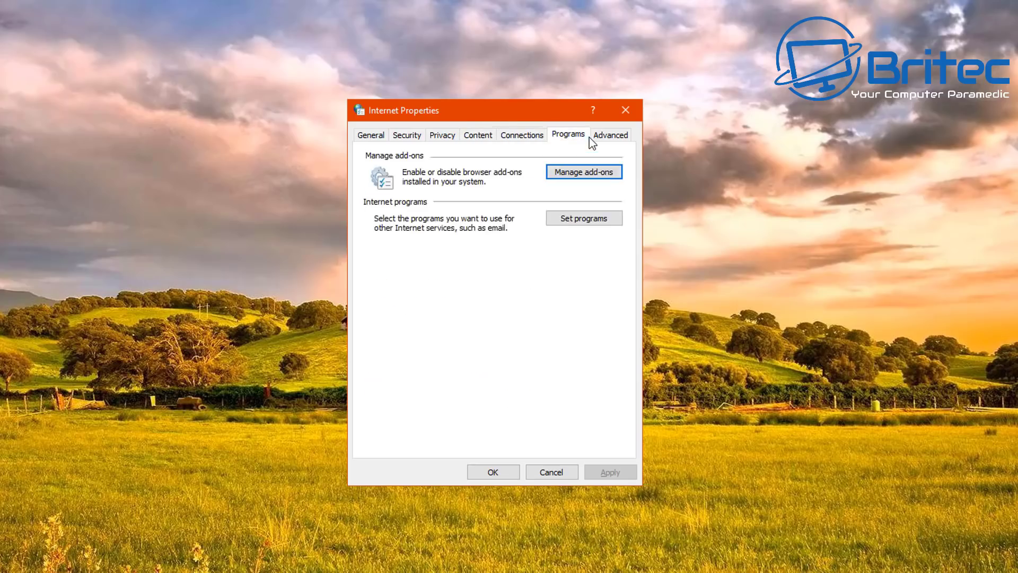
# Step: Review the advanced Internet settings down to the TLS and certificate options, and close Internet Properties
pyautogui.click(610, 135)
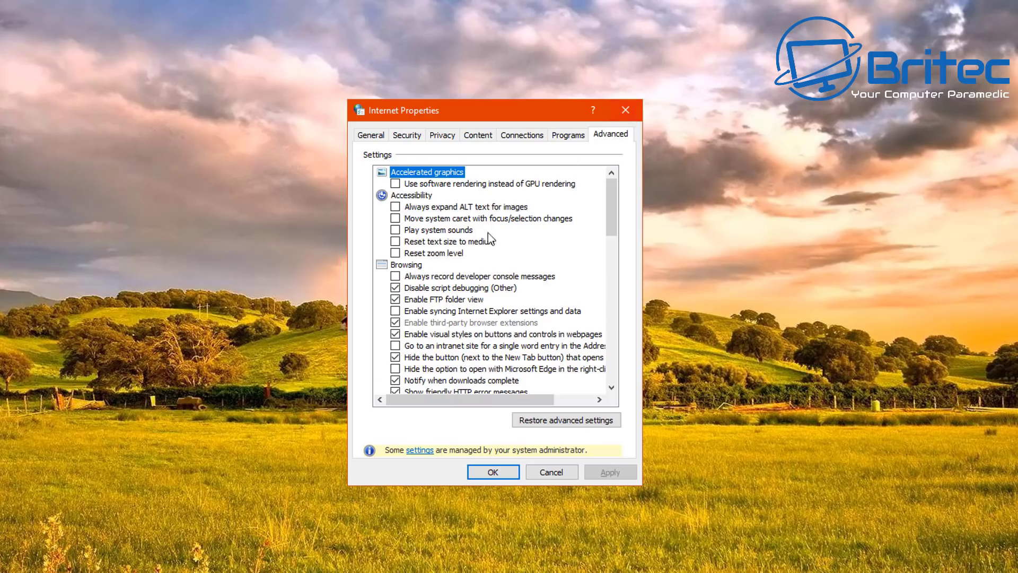
pyautogui.scroll(-18, 485, 237)
pyautogui.scroll(-2, 484, 293)
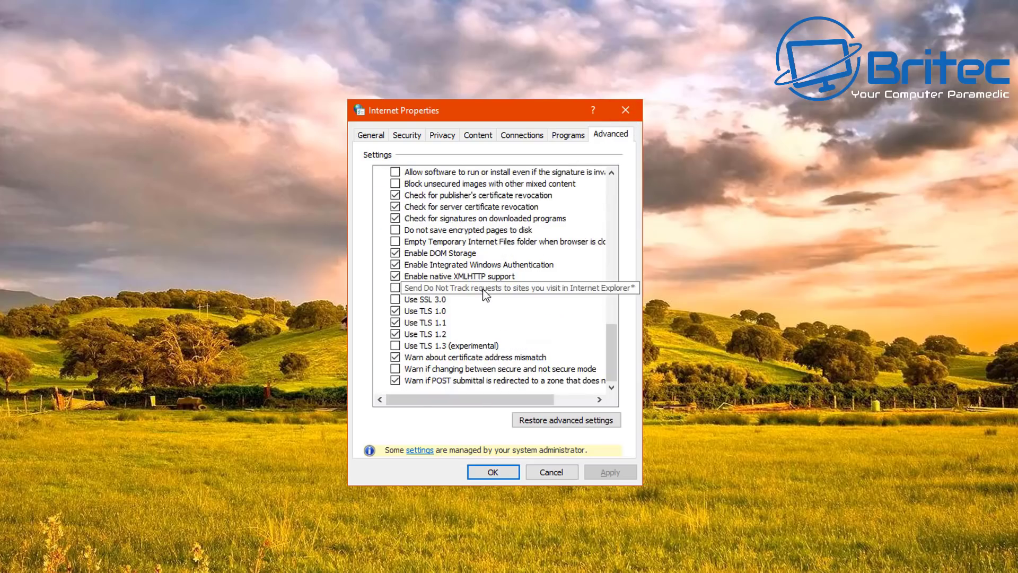
pyautogui.click(625, 110)
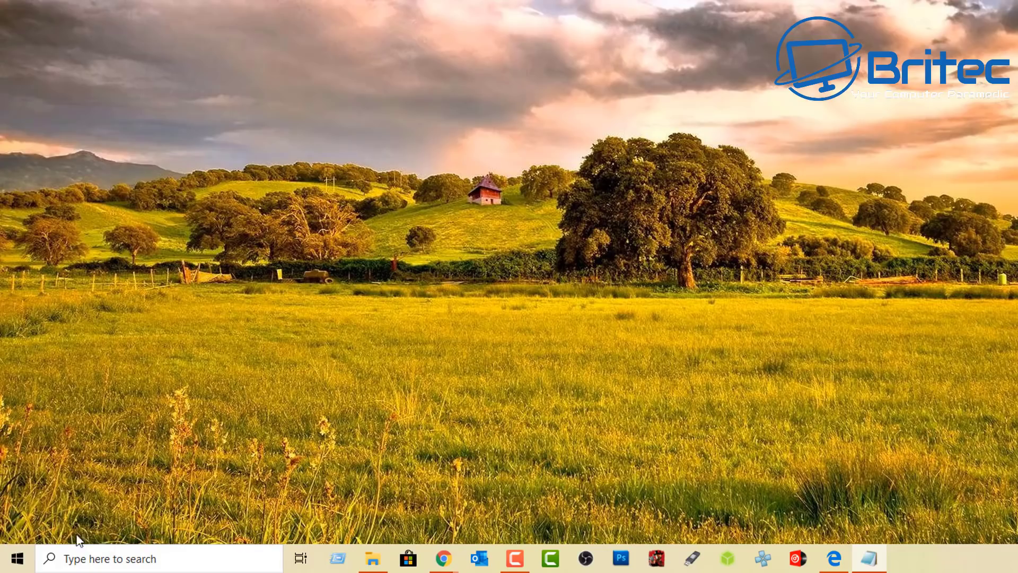
# Step: Run the control command to open the Control Panel
pyautogui.press('super+r')
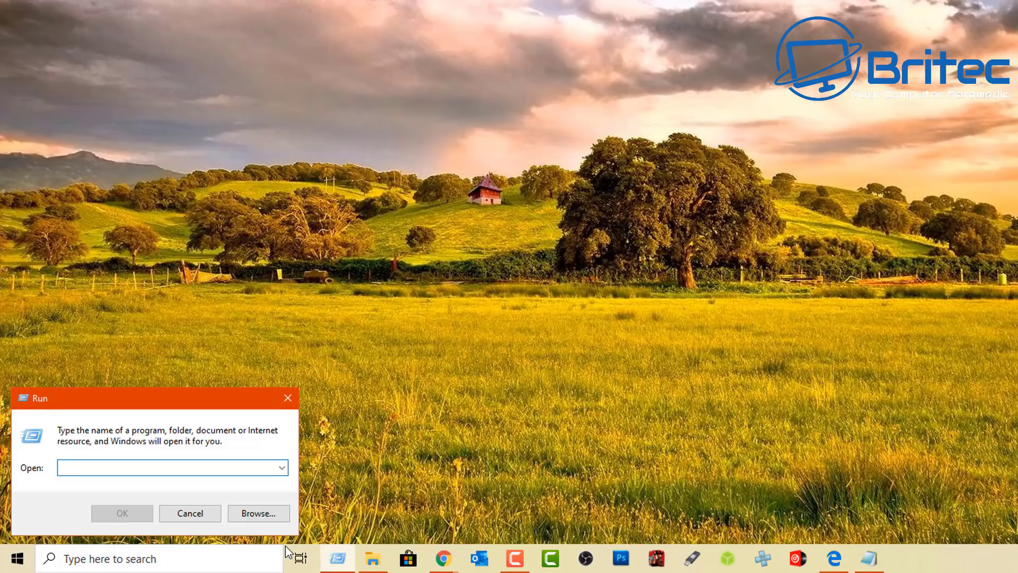
pyautogui.write('control')
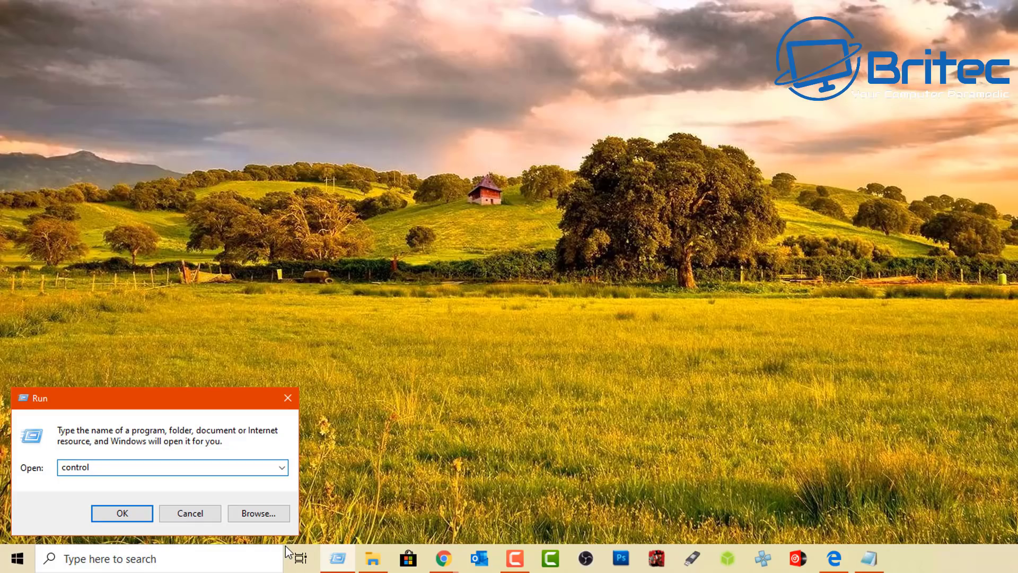
pyautogui.press('Return')
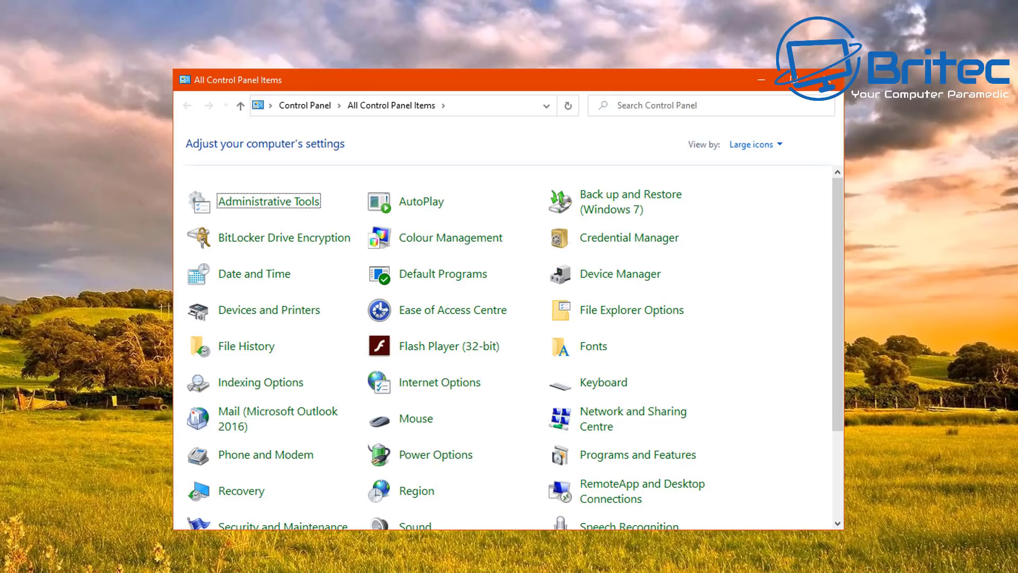
# Step: Try the Small icons and Category views of the Control Panel, and return to Large icons
pyautogui.scroll(-3, 490, 318)
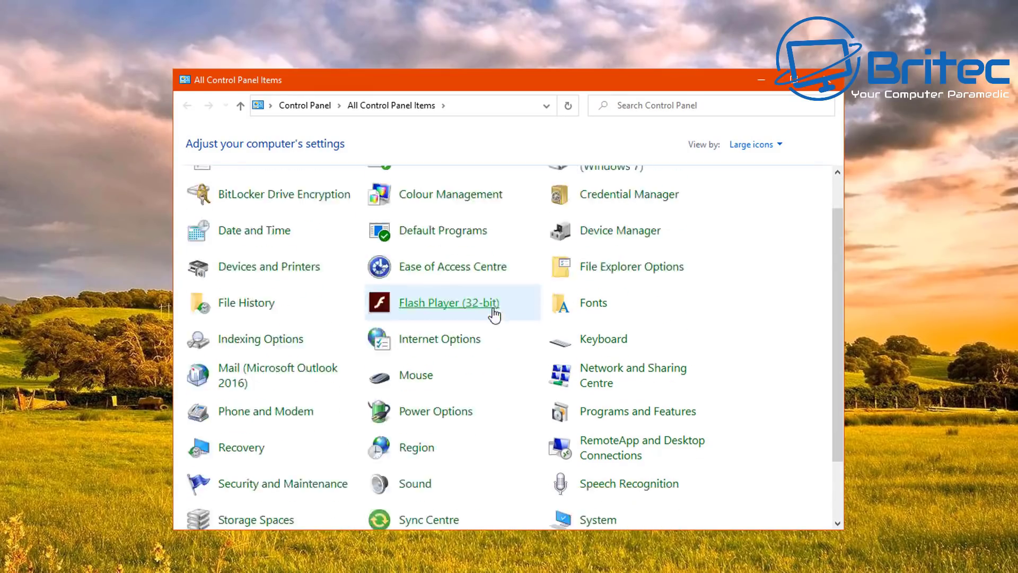
pyautogui.click(778, 149)
pyautogui.click(770, 201)
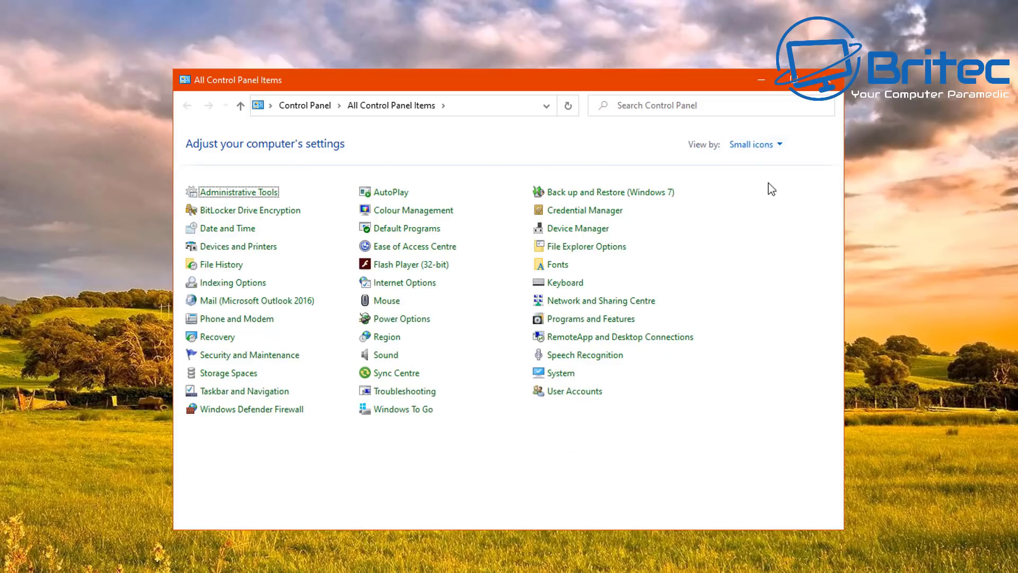
pyautogui.click(776, 145)
pyautogui.click(749, 162)
pyautogui.click(753, 143)
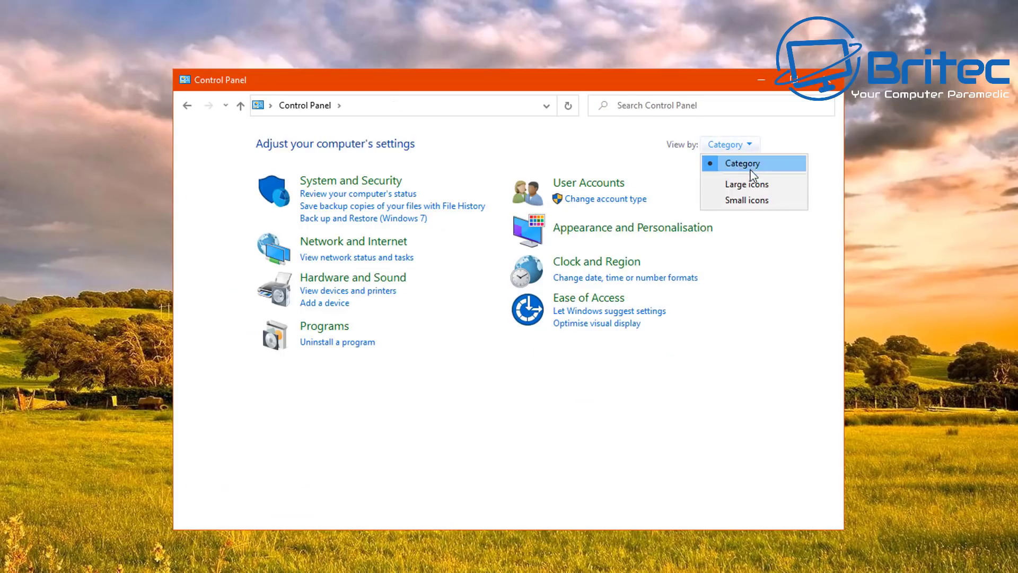
pyautogui.click(747, 182)
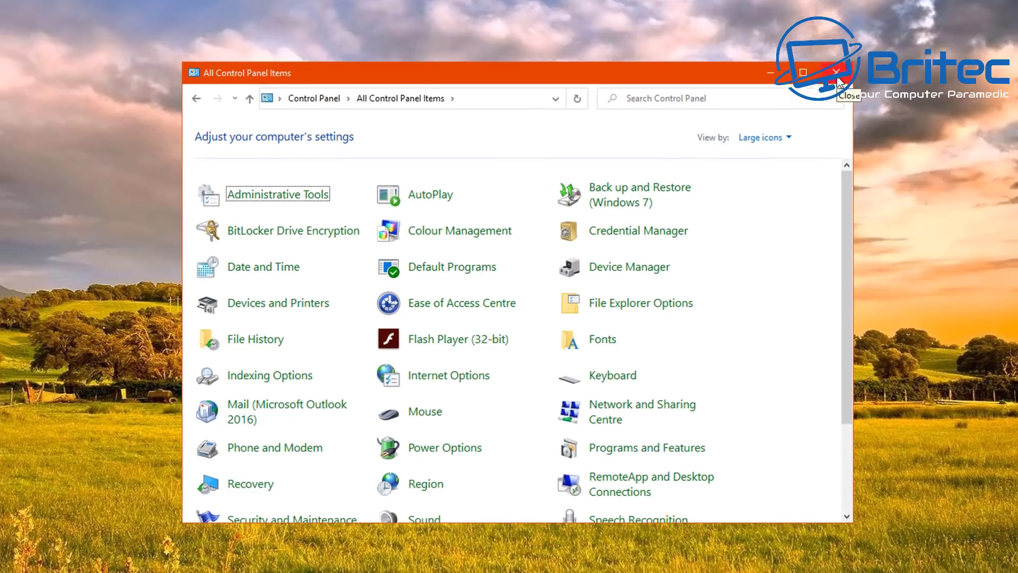
# Step: Close the Control Panel and run control printers to open Devices and Printers
pyautogui.click(830, 90)
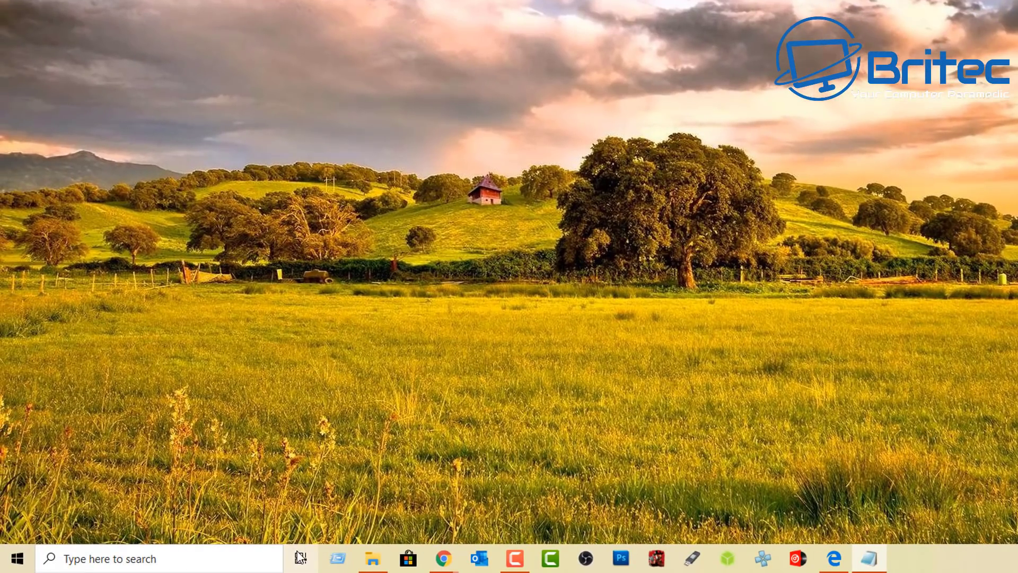
pyautogui.click(341, 557)
pyautogui.write('contro')
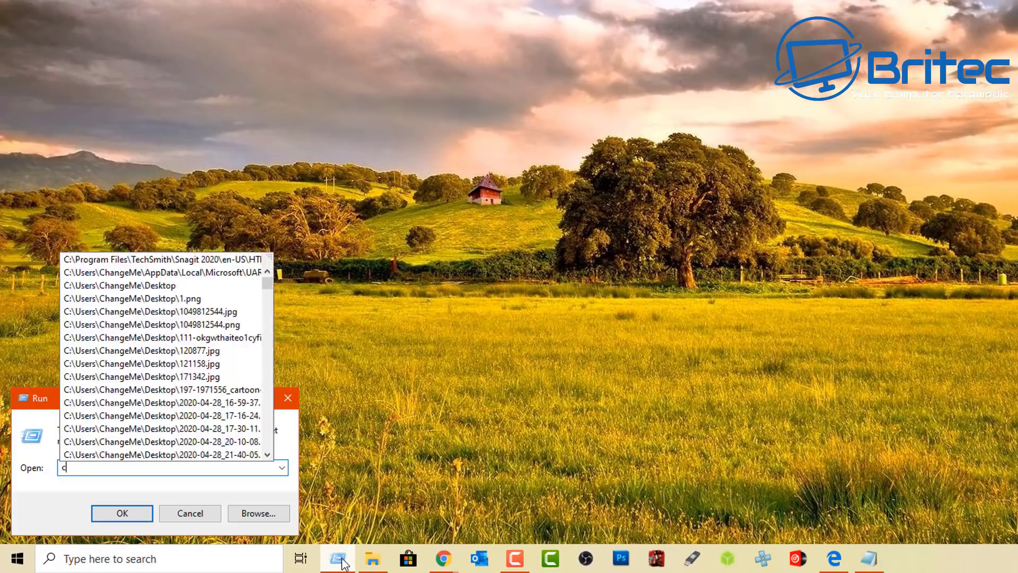
pyautogui.write('l printers')
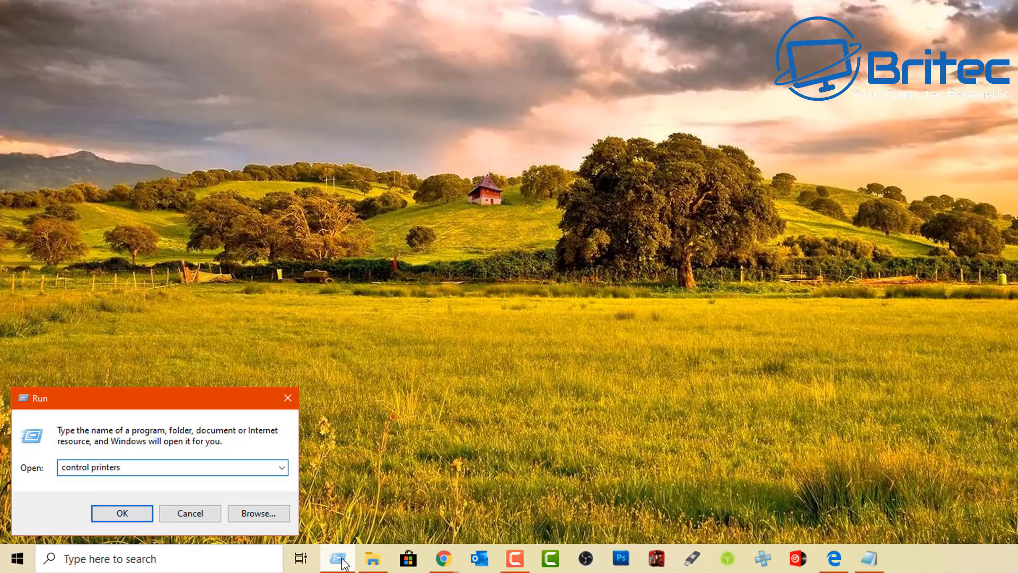
pyautogui.press('Return')
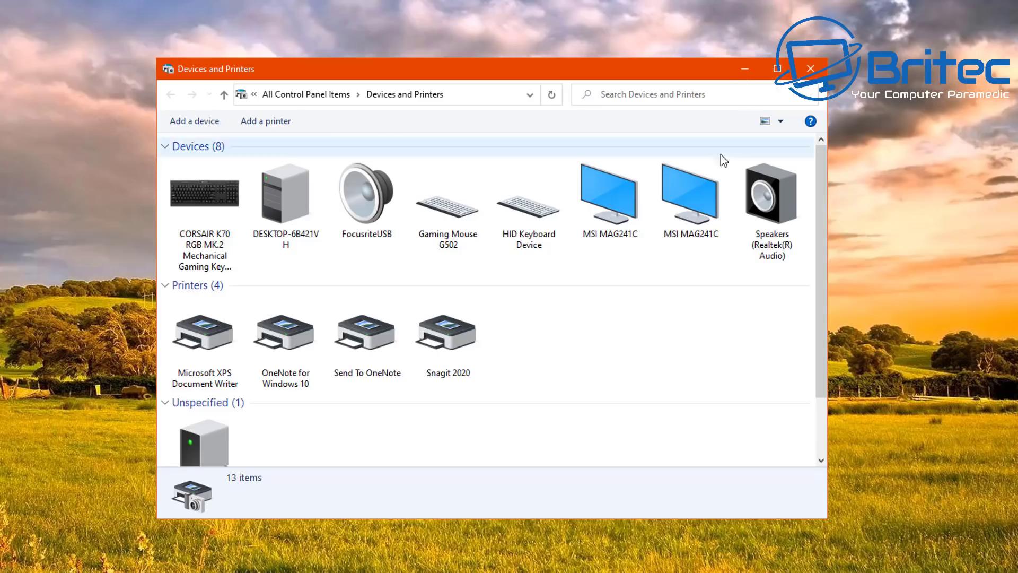
# Step: Examine the options available for the desktop computer among the devices, and close Devices and Printers
pyautogui.click(292, 212)
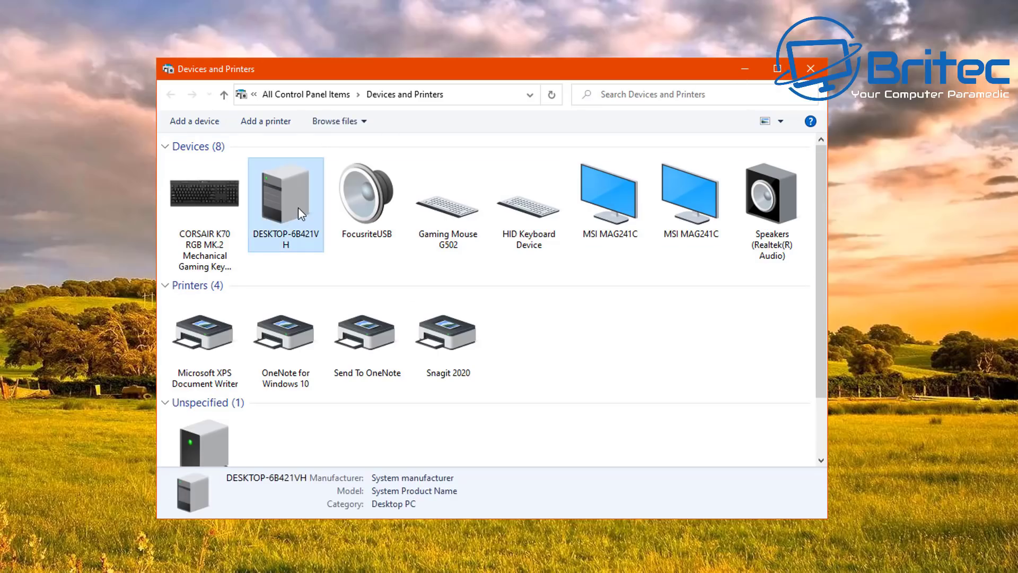
pyautogui.rightClick(288, 211)
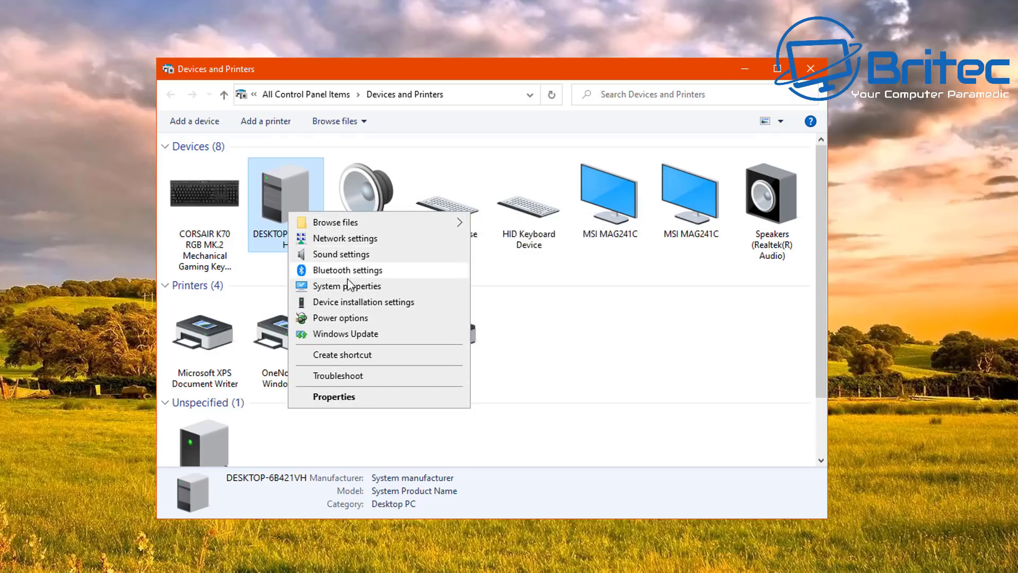
pyautogui.click(574, 388)
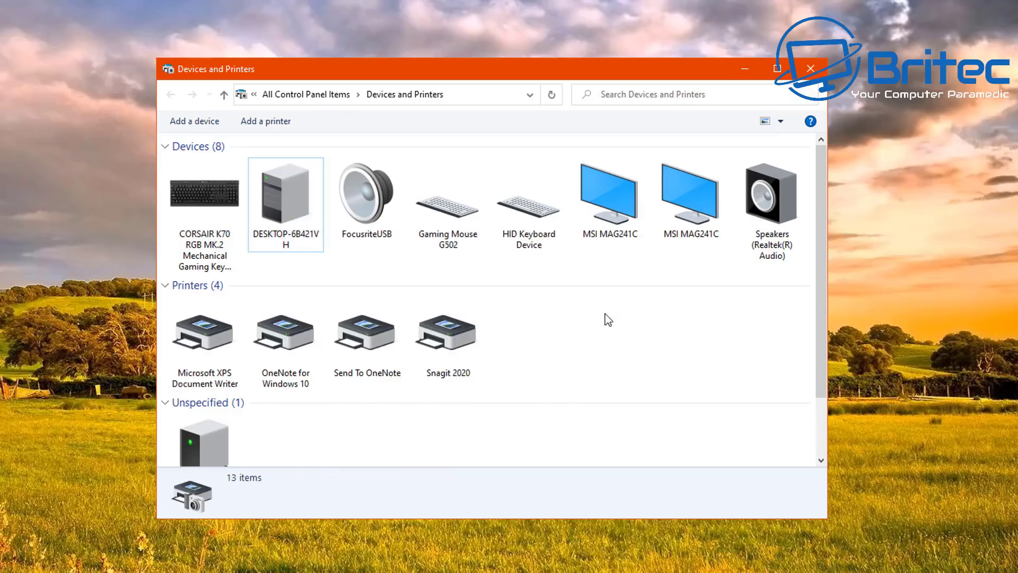
pyautogui.click(811, 69)
# Step: Run control folders to open File Explorer Options, and move the dialog toward the middle of the desktop
pyautogui.press('super+r')
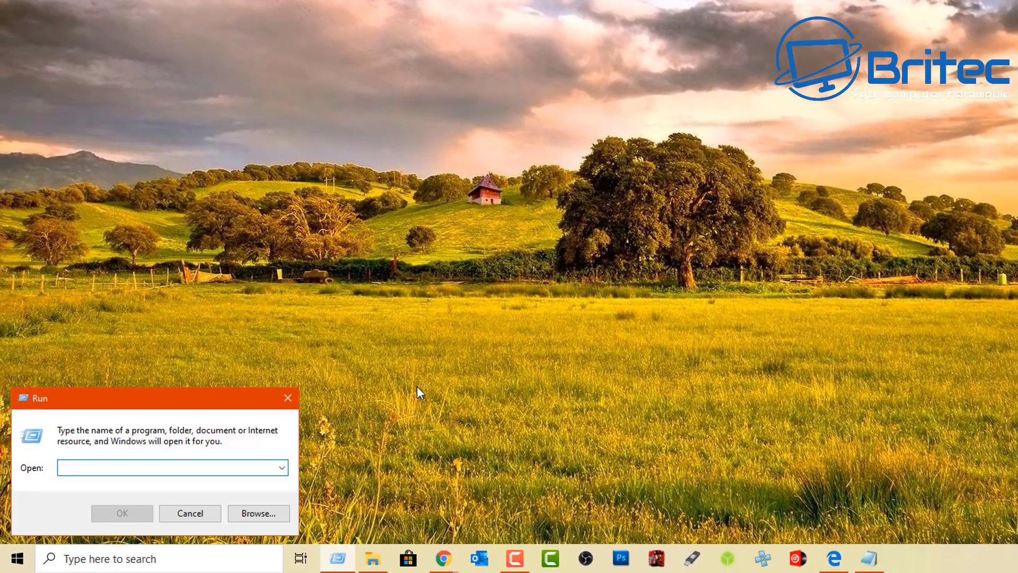
pyautogui.write('control ')
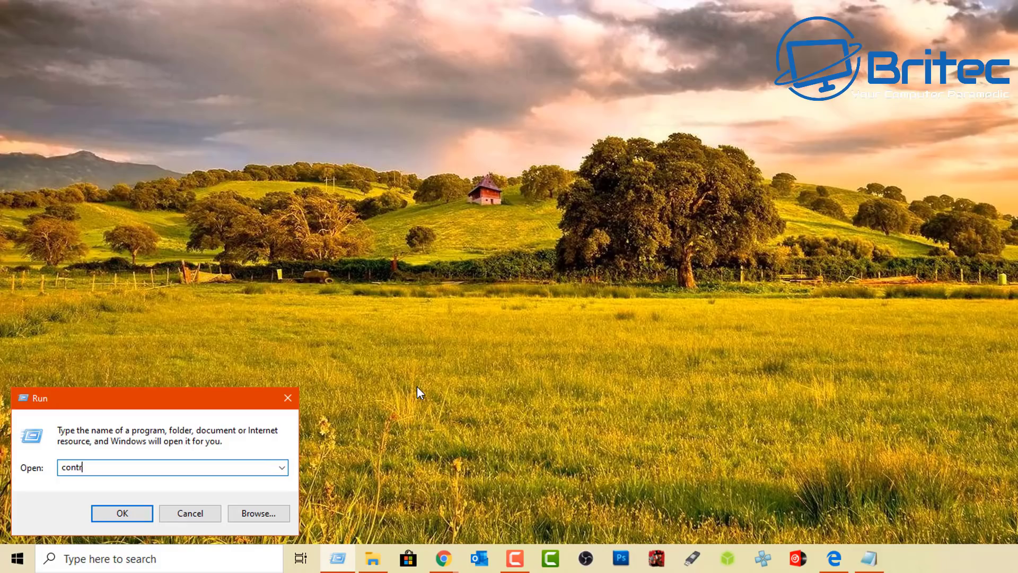
pyautogui.write('folders')
pyautogui.press('Return')
pyautogui.moveTo(155, 1); pyautogui.dragTo(607, 18)
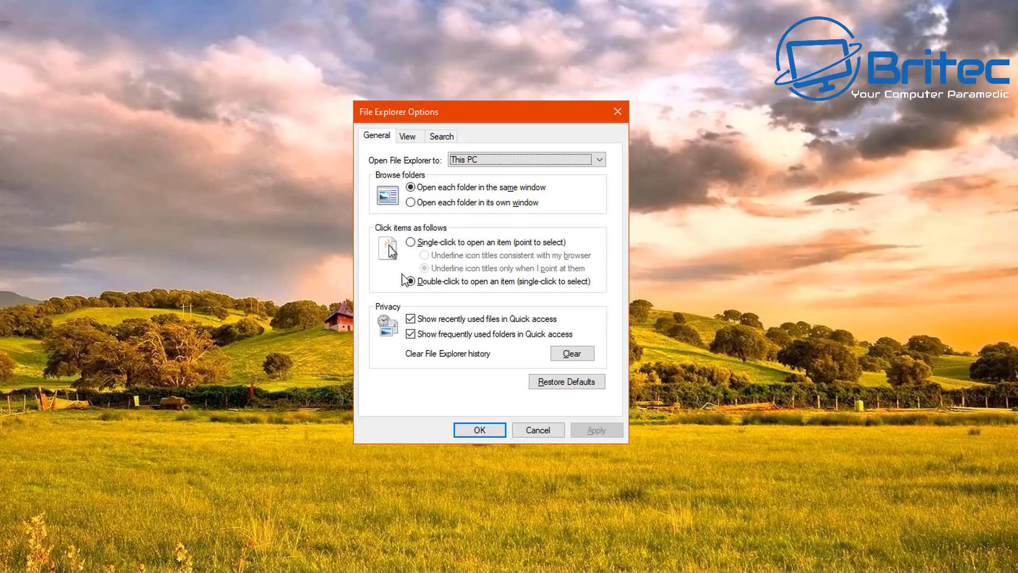
# Step: Examine the General, View and Search settings in File Explorer Options, including the hidden files options, and close the dialog without changes
pyautogui.click(410, 137)
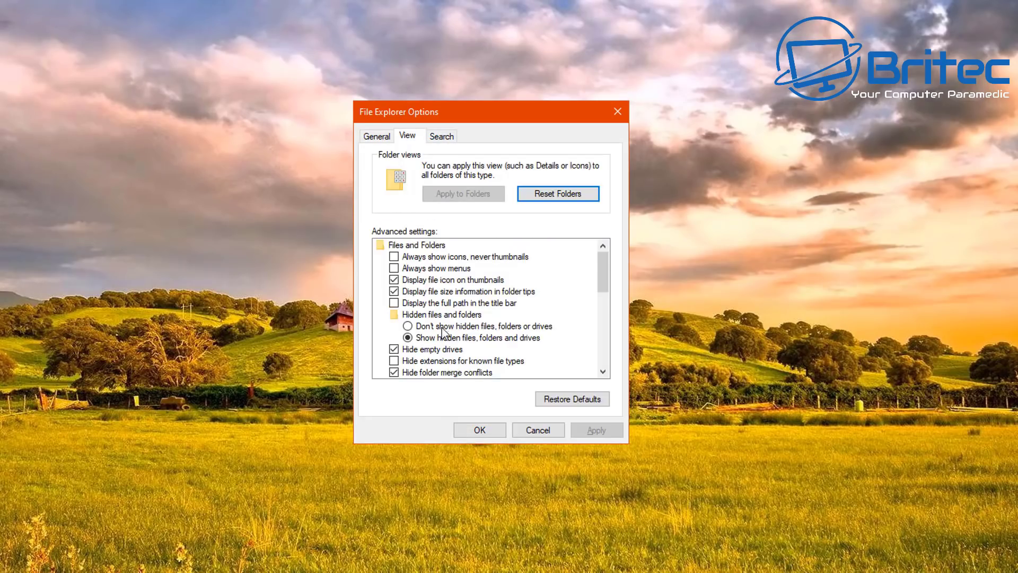
pyautogui.scroll(-1, 444, 334)
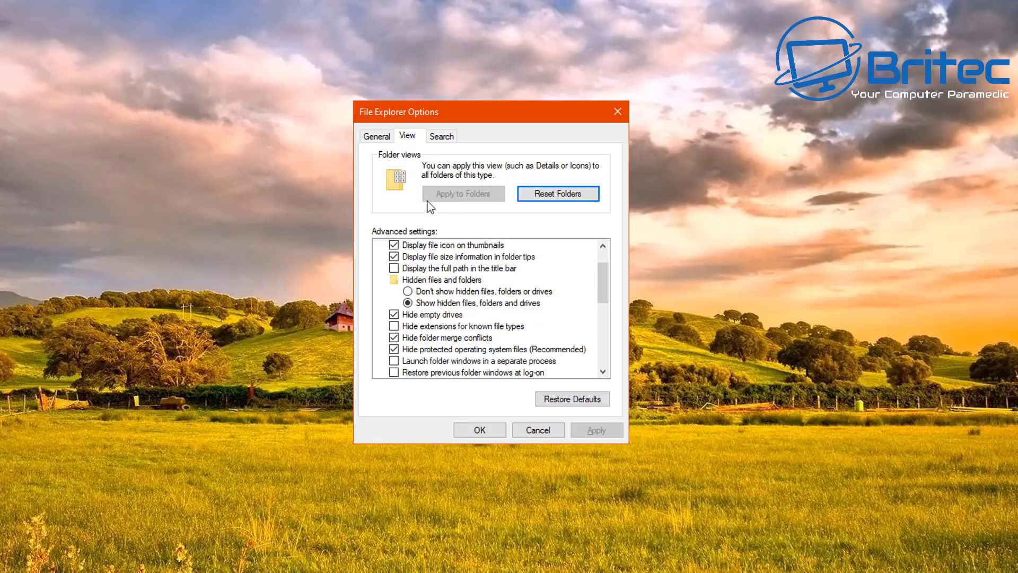
pyautogui.click(443, 138)
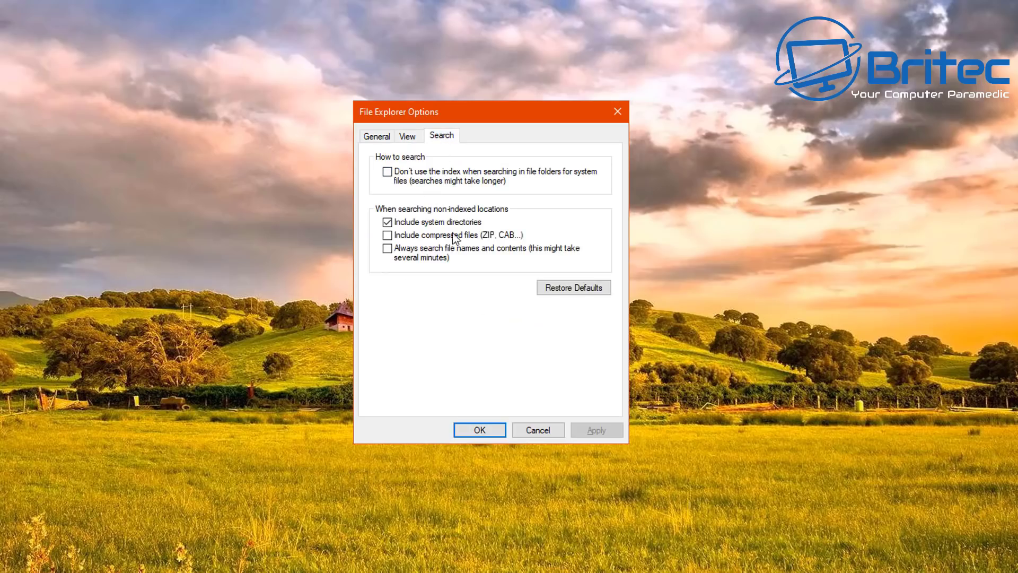
pyautogui.click(376, 138)
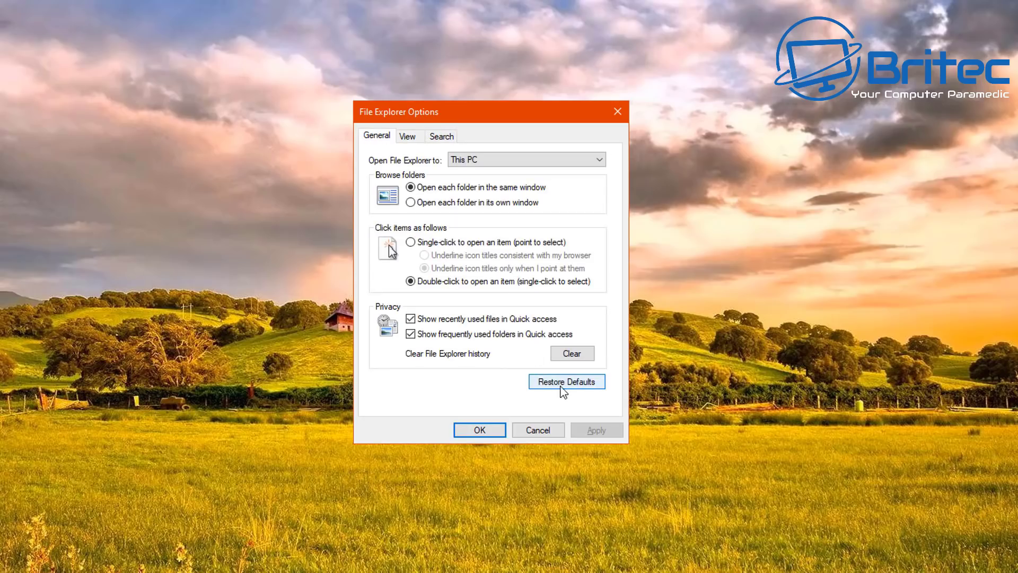
pyautogui.click(442, 137)
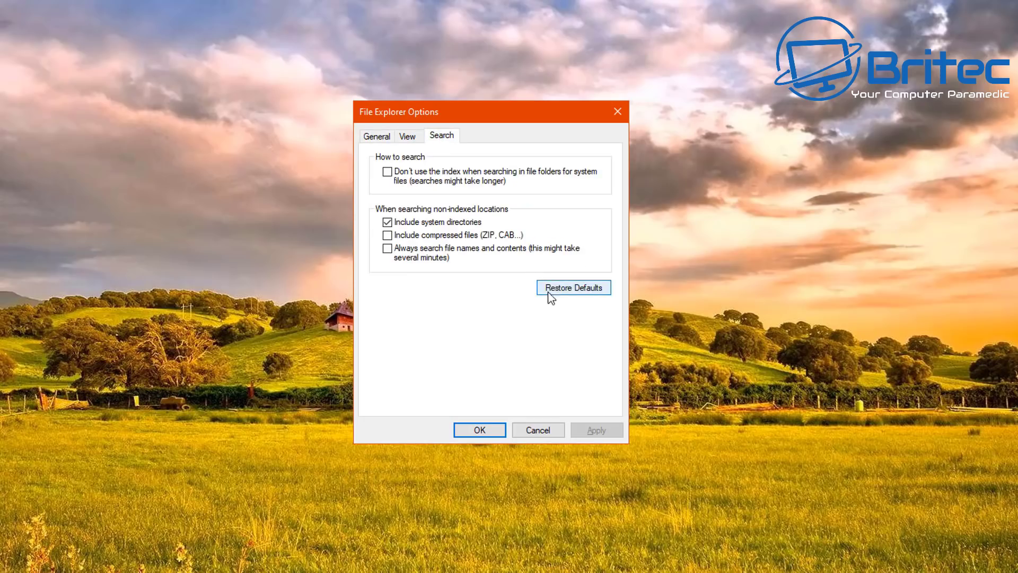
pyautogui.click(412, 139)
pyautogui.click(383, 137)
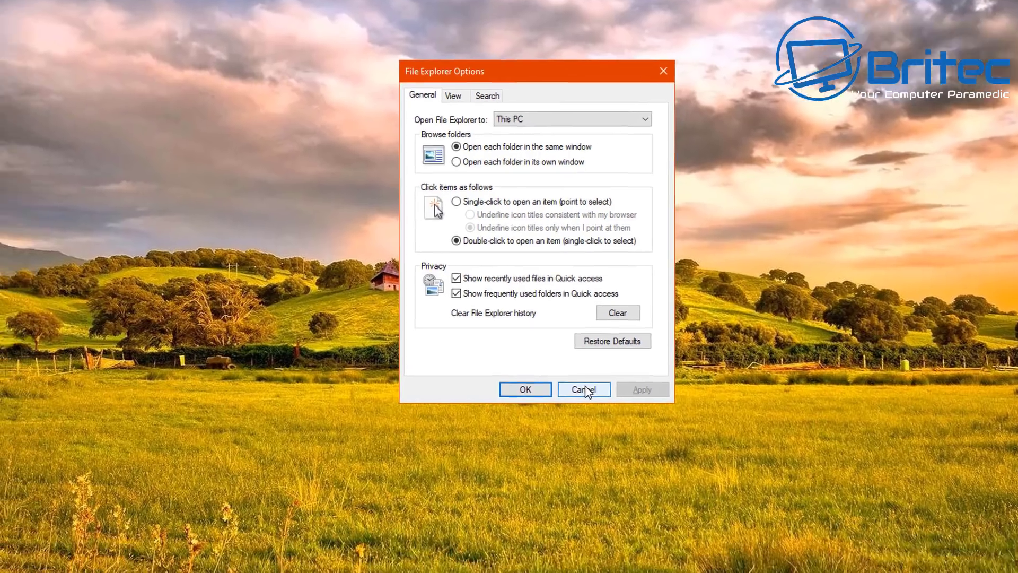
pyautogui.click(540, 430)
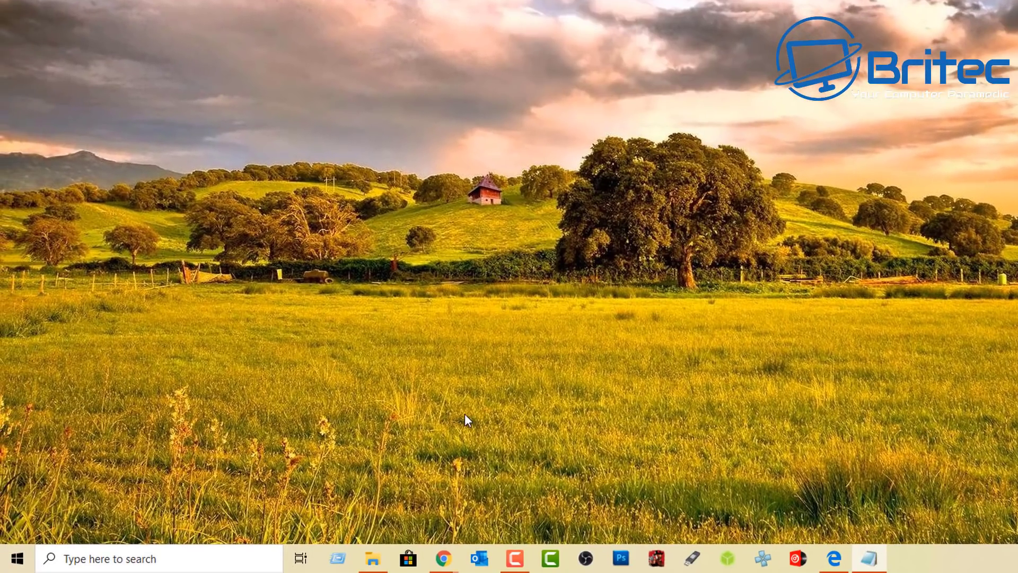
# Step: Run winver to check the Windows version in the About Windows dialog, moving it toward the middle of the desktop, and close it
pyautogui.click(338, 559)
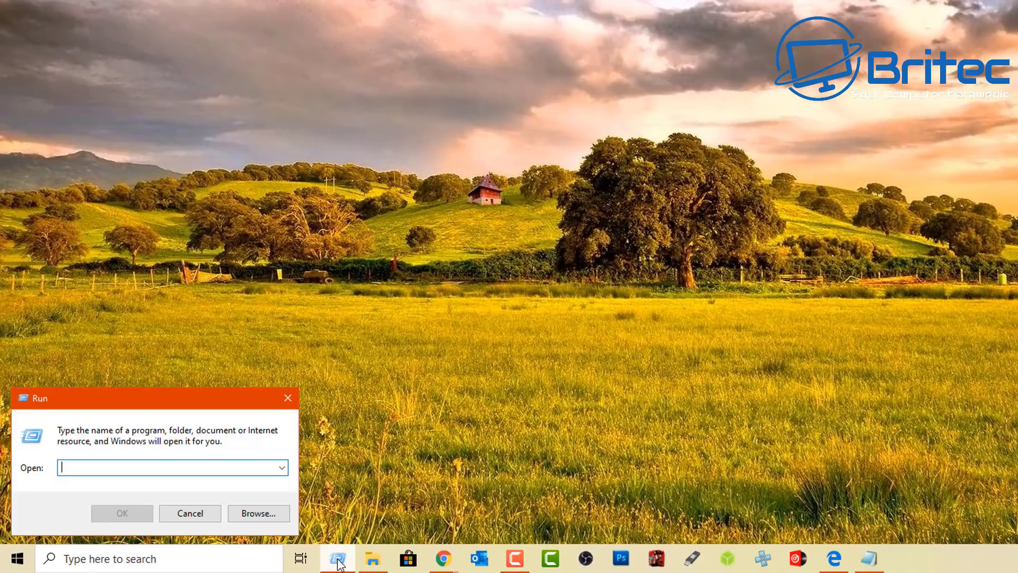
pyautogui.write('winver')
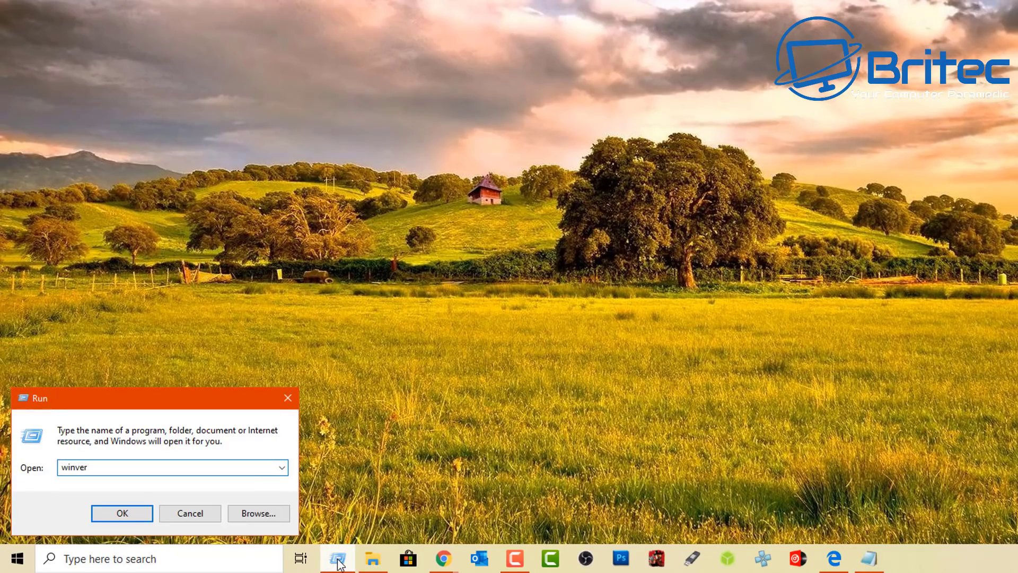
pyautogui.press('Return')
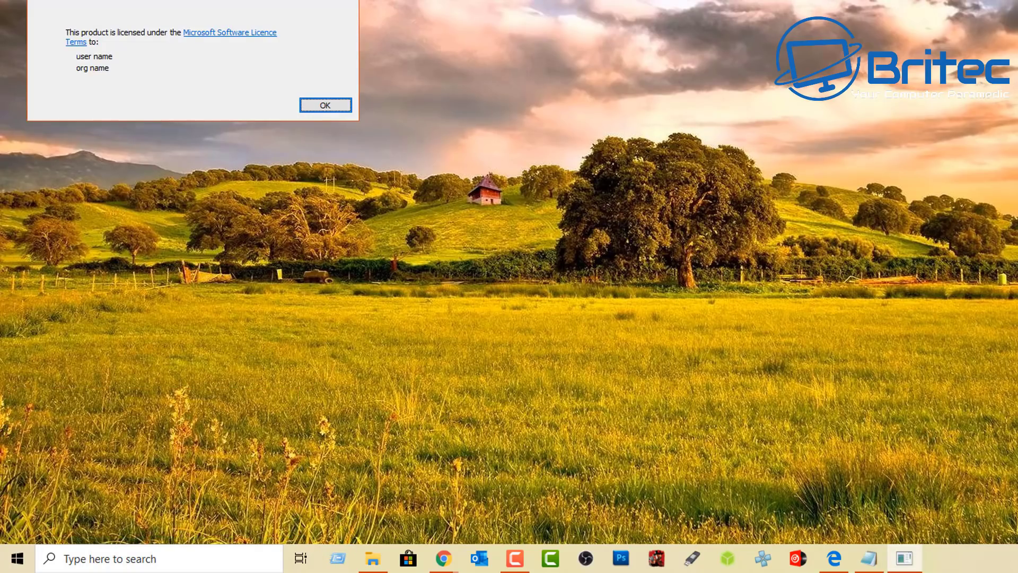
pyautogui.moveTo(223, 2); pyautogui.dragTo(652, 14)
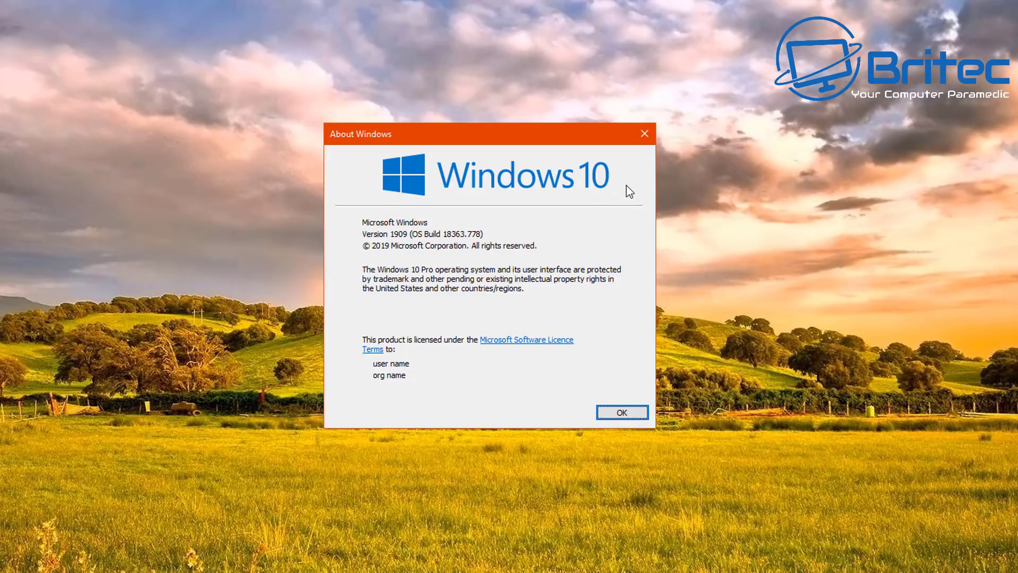
pyautogui.click(643, 135)
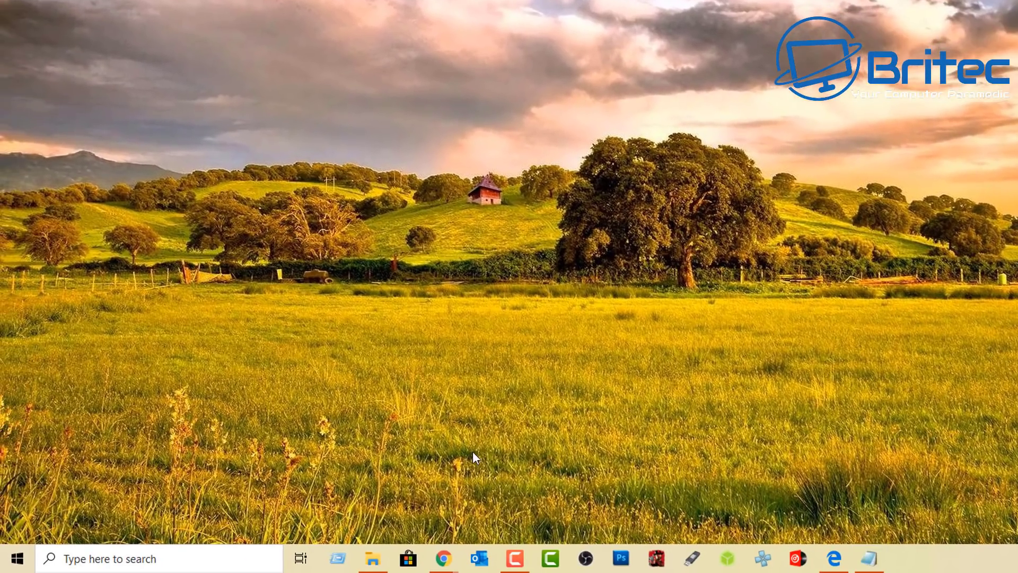
# Step: Run compmgmt.msc to open Computer Management, move its window toward the middle of the desktop, and widen the console tree
pyautogui.click(335, 559)
pyautogui.write('com')
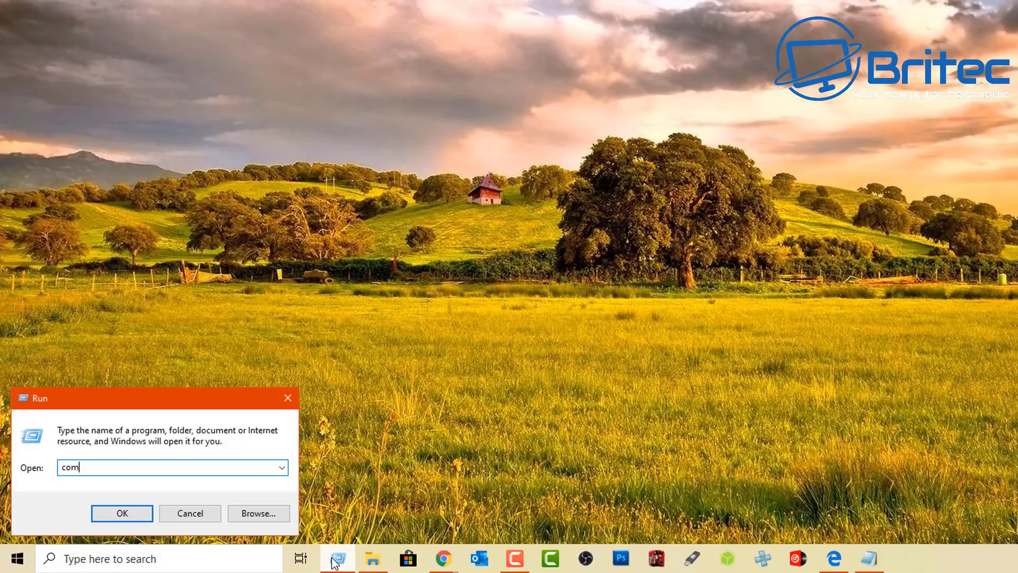
pyautogui.write('pmgmt.msc')
pyautogui.press('Return')
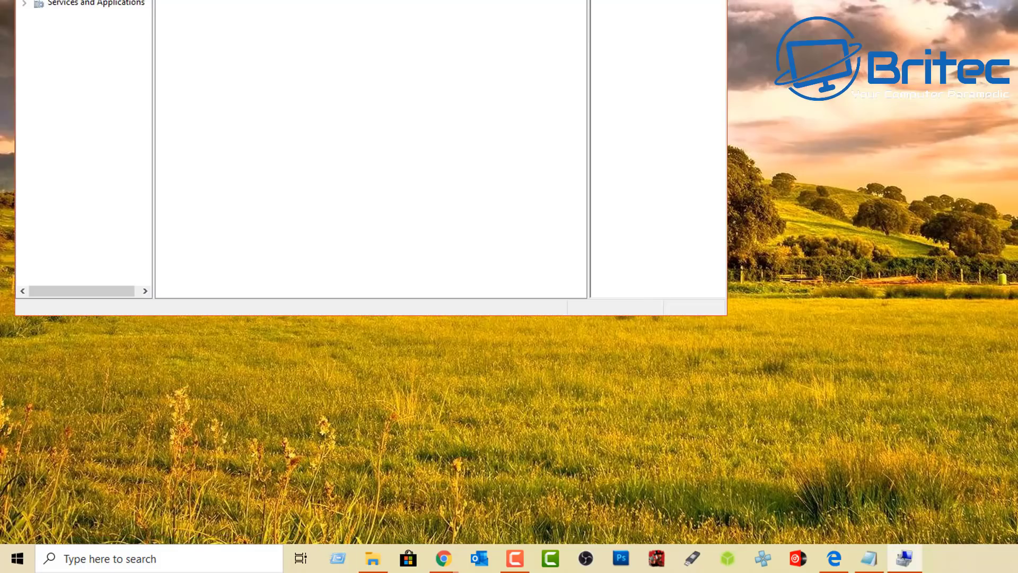
pyautogui.moveTo(371, 2); pyautogui.dragTo(626, 106)
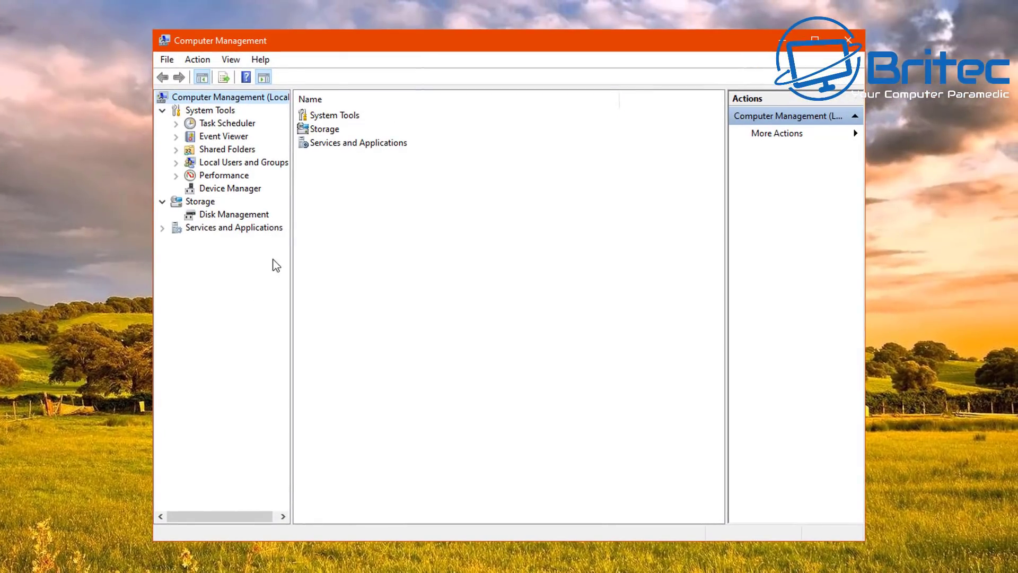
pyautogui.moveTo(291, 244); pyautogui.dragTo(325, 244)
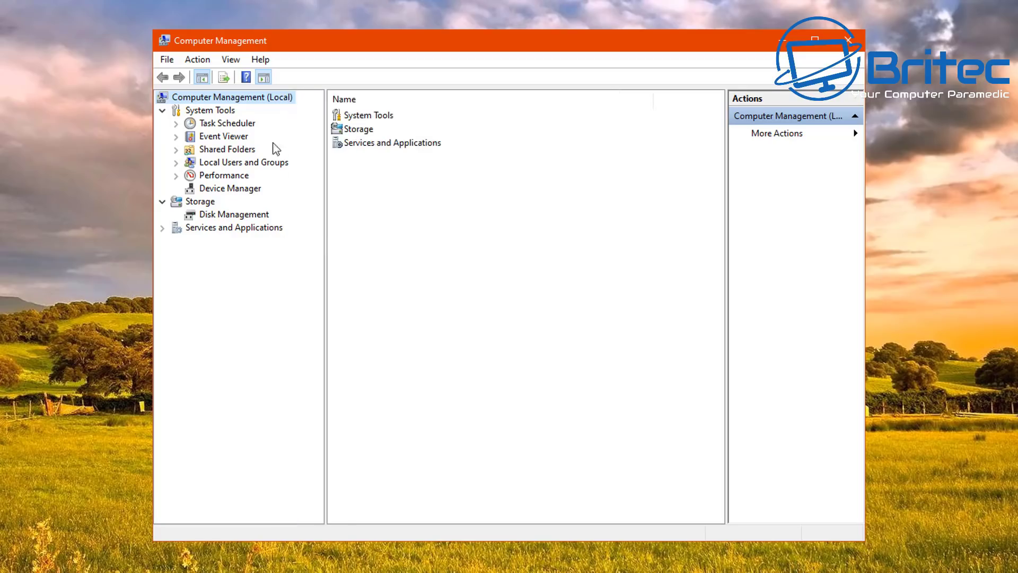
# Step: Examine the System Tools entries from Task Scheduler to Performance, plus Disk Management, and close Computer Management
pyautogui.click(221, 114)
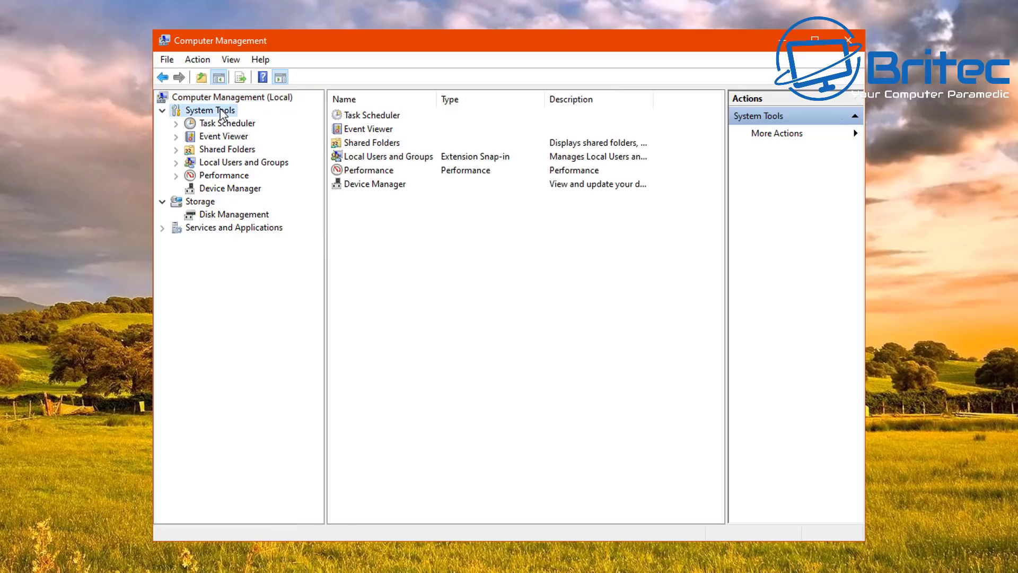
pyautogui.click(219, 123)
pyautogui.click(215, 137)
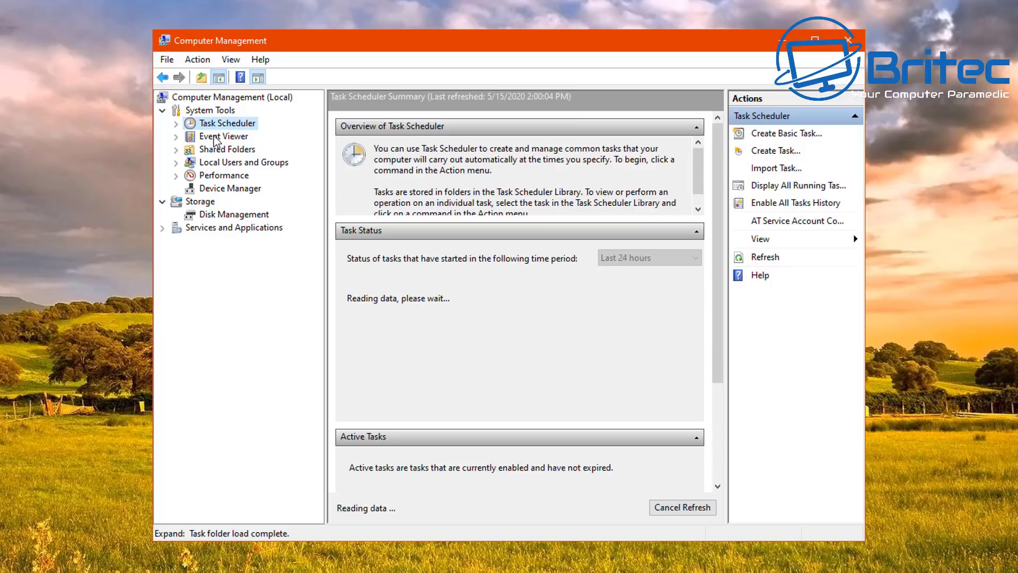
pyautogui.click(215, 151)
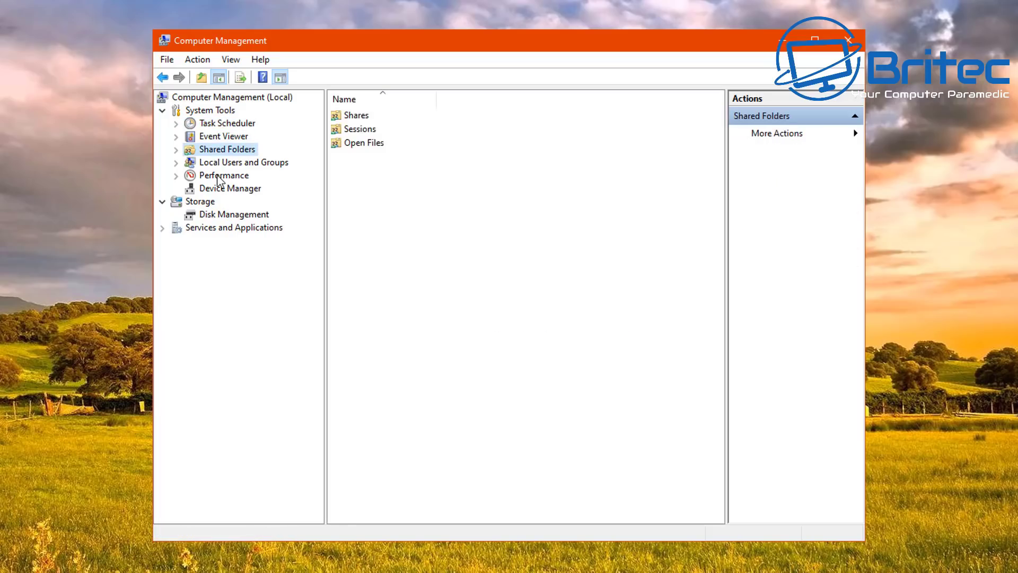
pyautogui.click(217, 164)
pyautogui.click(219, 175)
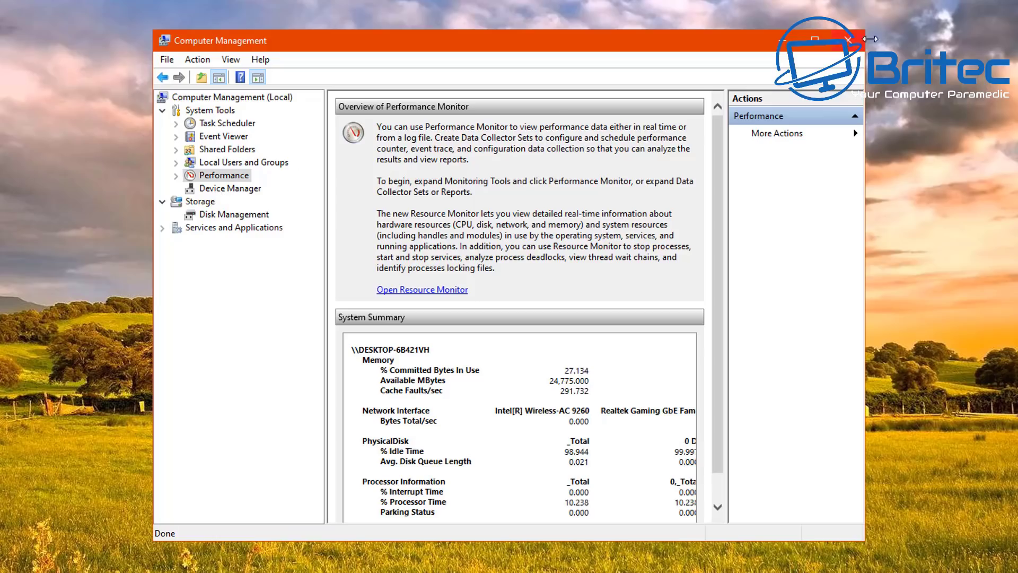
pyautogui.click(239, 215)
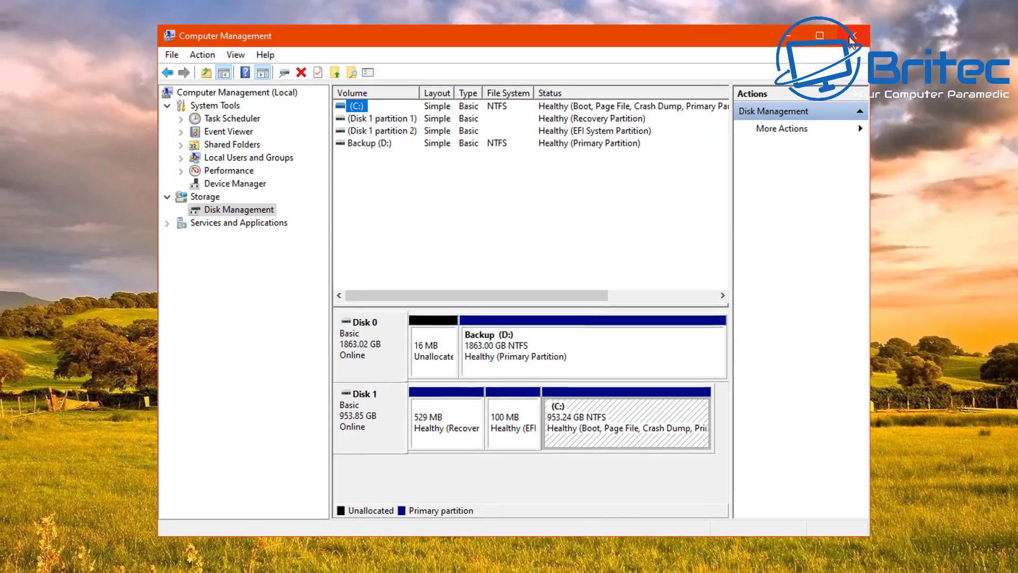
pyautogui.click(849, 46)
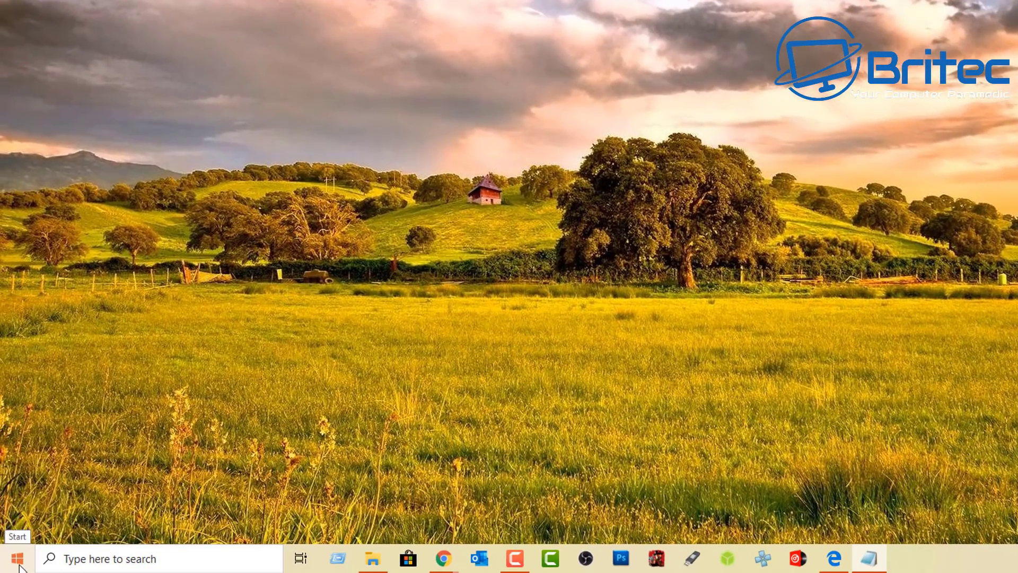
# Step: Open Disk Management through the Start button's shortcuts, close it, and review the other system tools offered there
pyautogui.rightClick(18, 559)
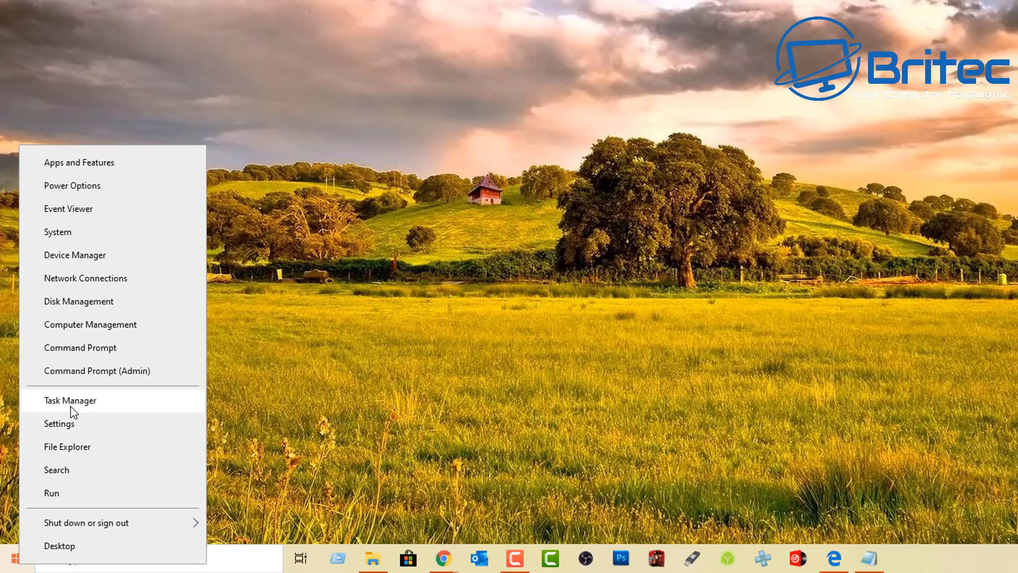
pyautogui.click(71, 306)
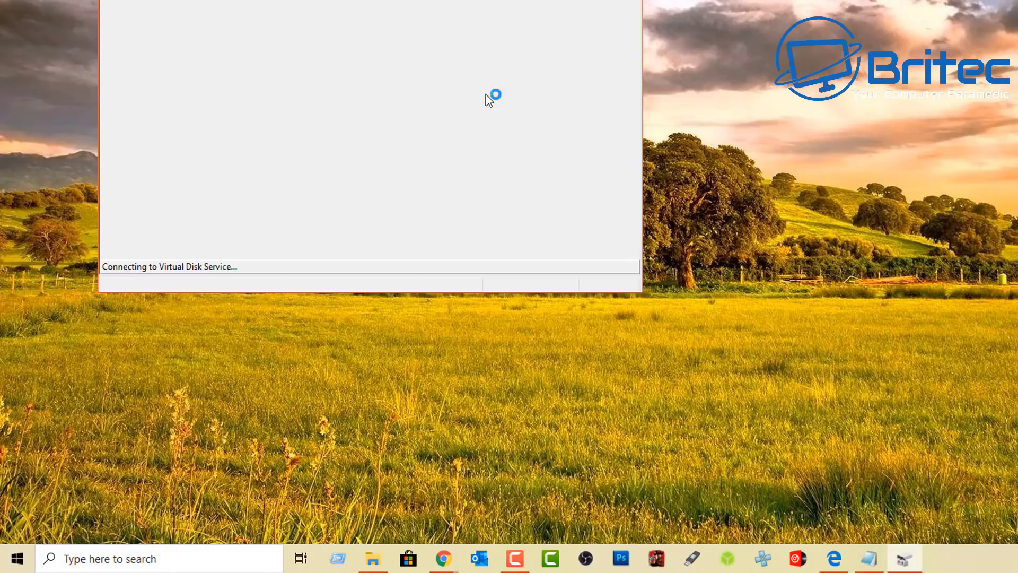
pyautogui.moveTo(627, 1); pyautogui.dragTo(902, 2)
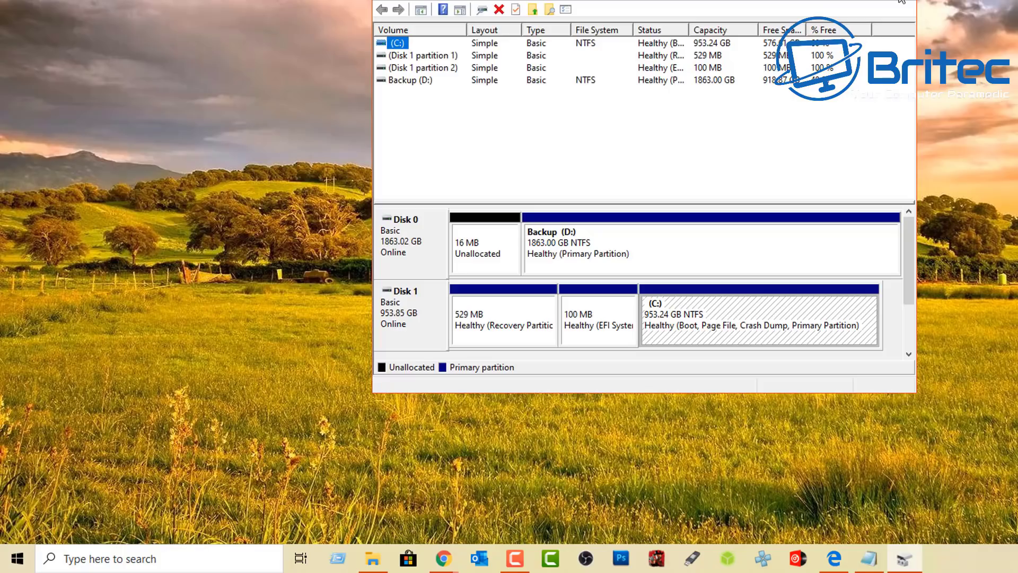
pyautogui.hotkey('alt', 'F4')
pyautogui.rightClick(16, 557)
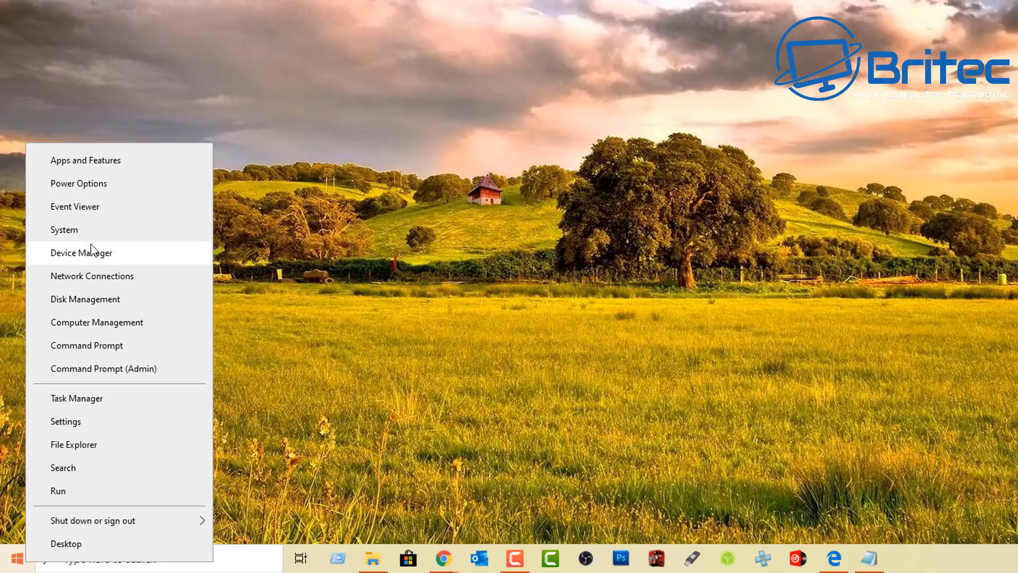
pyautogui.click(386, 384)
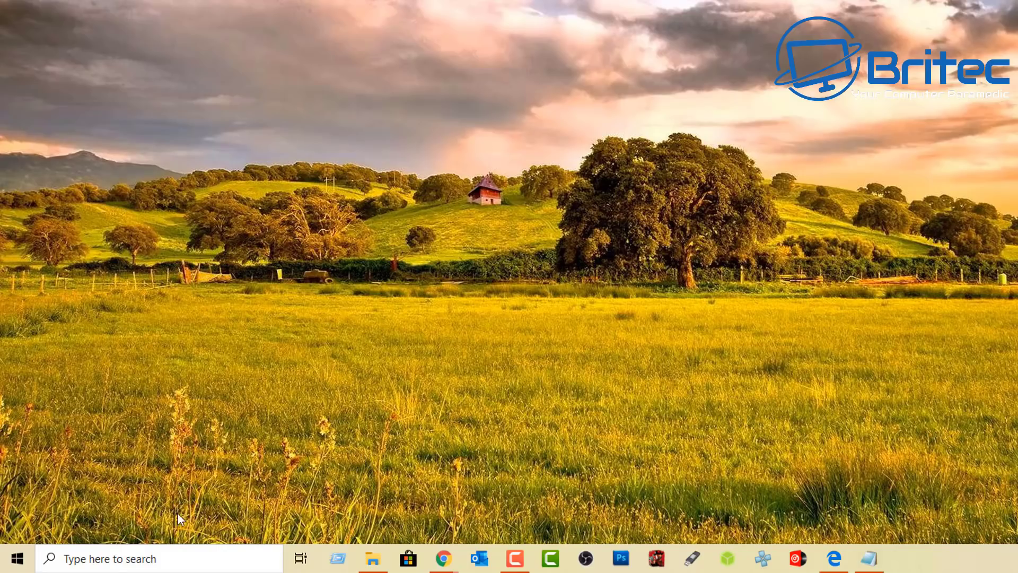
# Step: Run mstsc to open Remote Desktop Connection
pyautogui.click(338, 558)
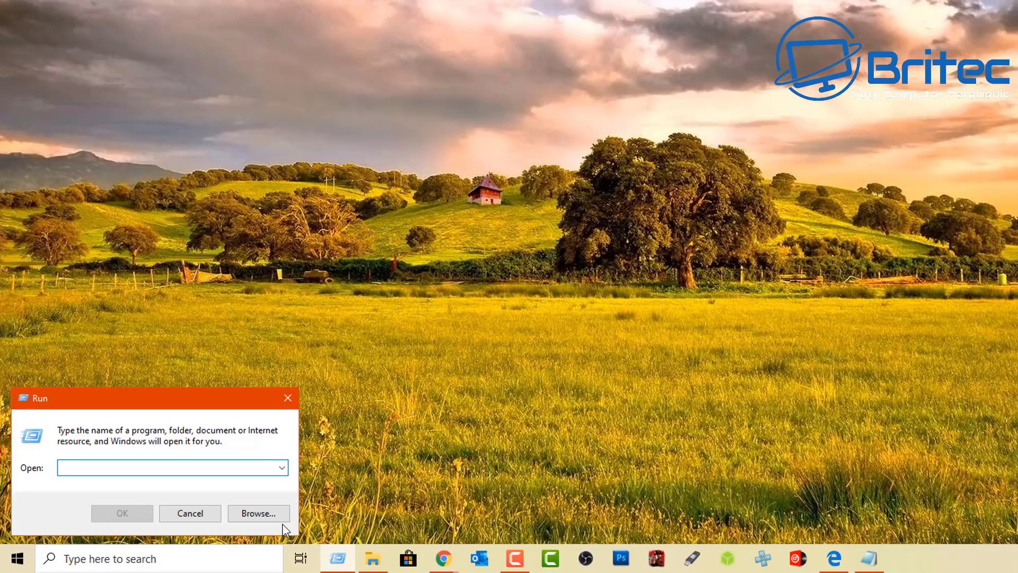
pyautogui.write('mstsc')
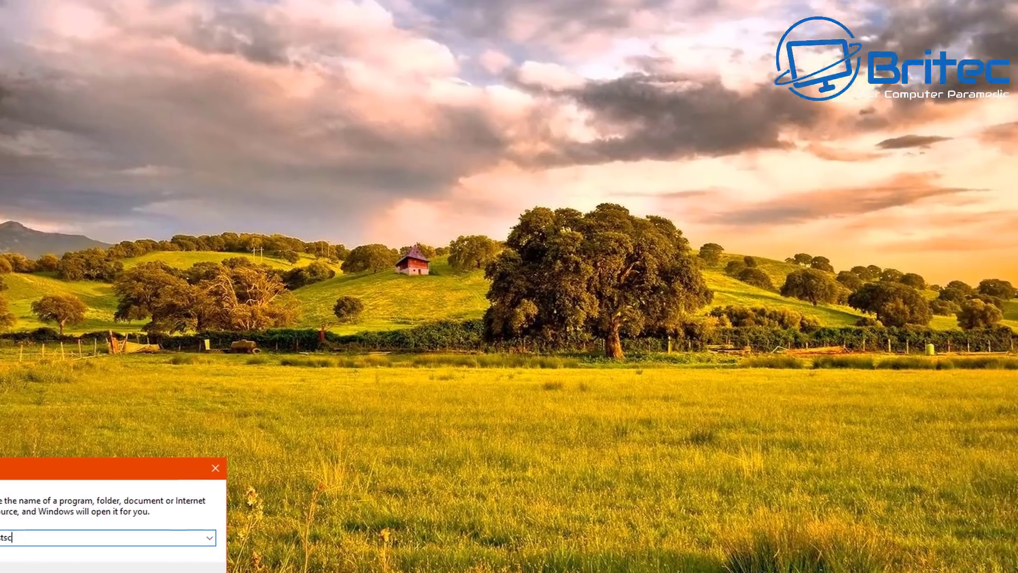
pyautogui.press('Return')
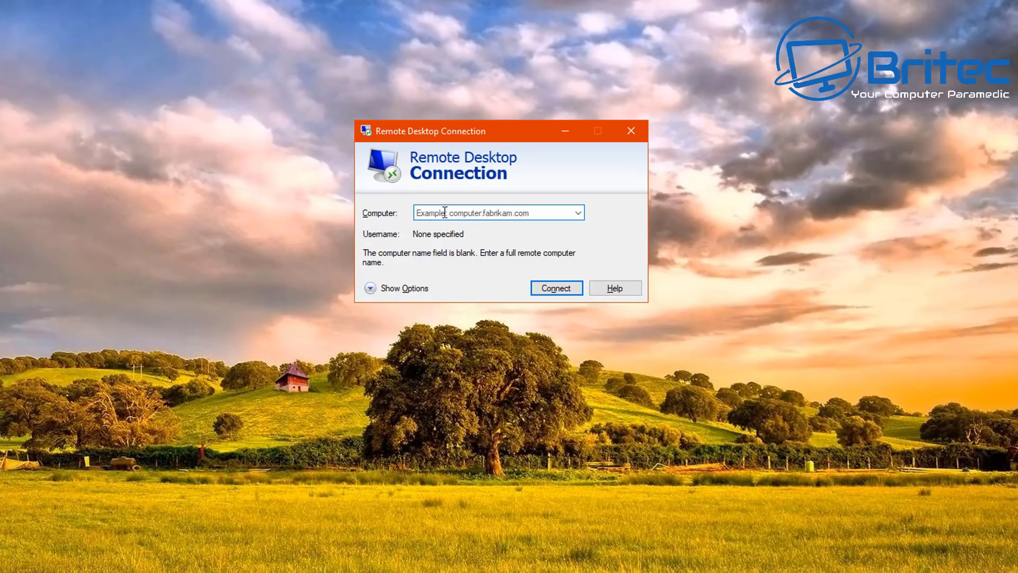
# Step: Expand the Remote Desktop options, review the Display, Local Resources, Experience, Advanced and General settings including the colour depth choices, and close the window
pyautogui.click(387, 289)
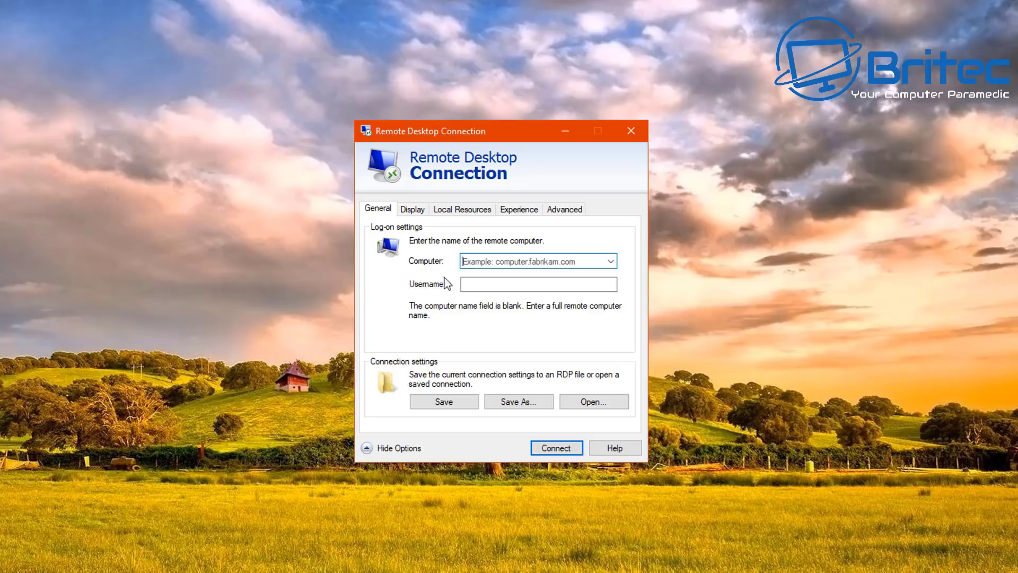
pyautogui.click(415, 210)
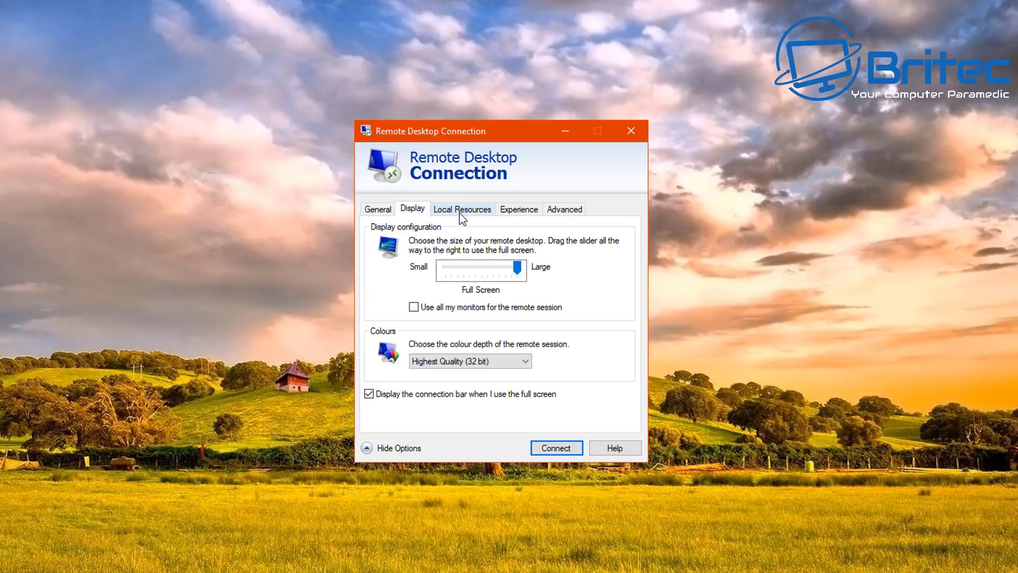
pyautogui.click(511, 361)
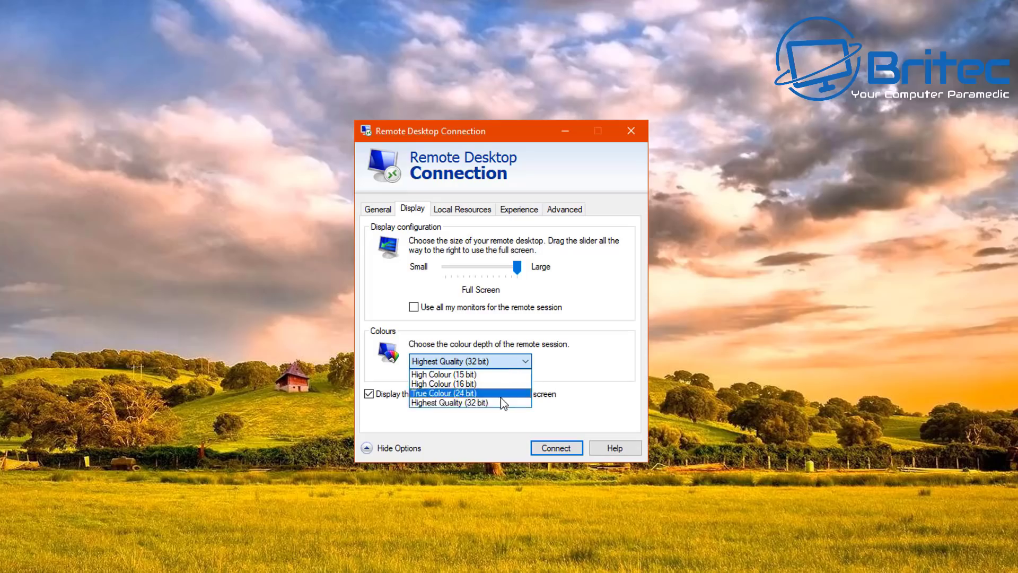
pyautogui.click(443, 240)
pyautogui.click(459, 210)
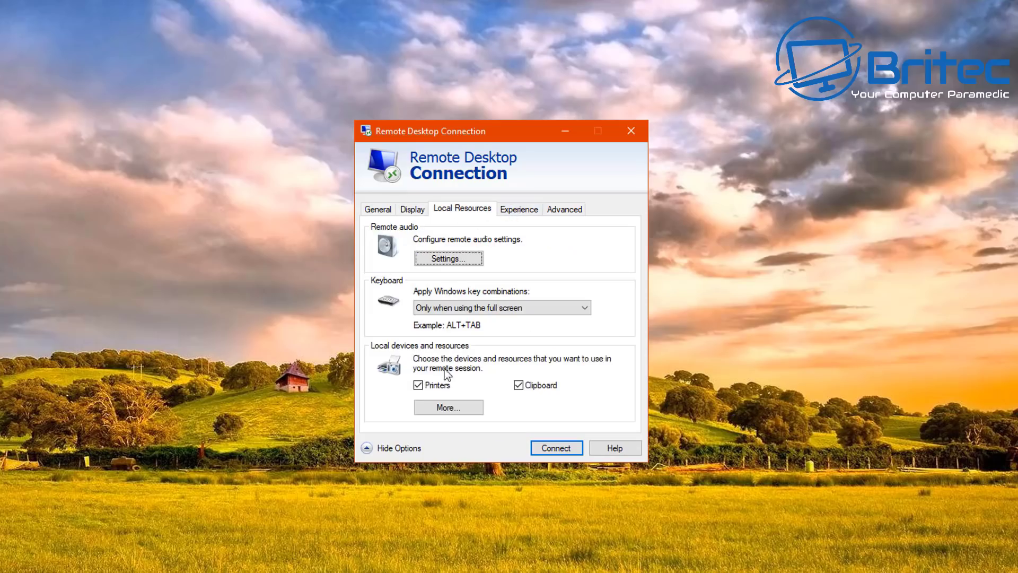
pyautogui.click(519, 210)
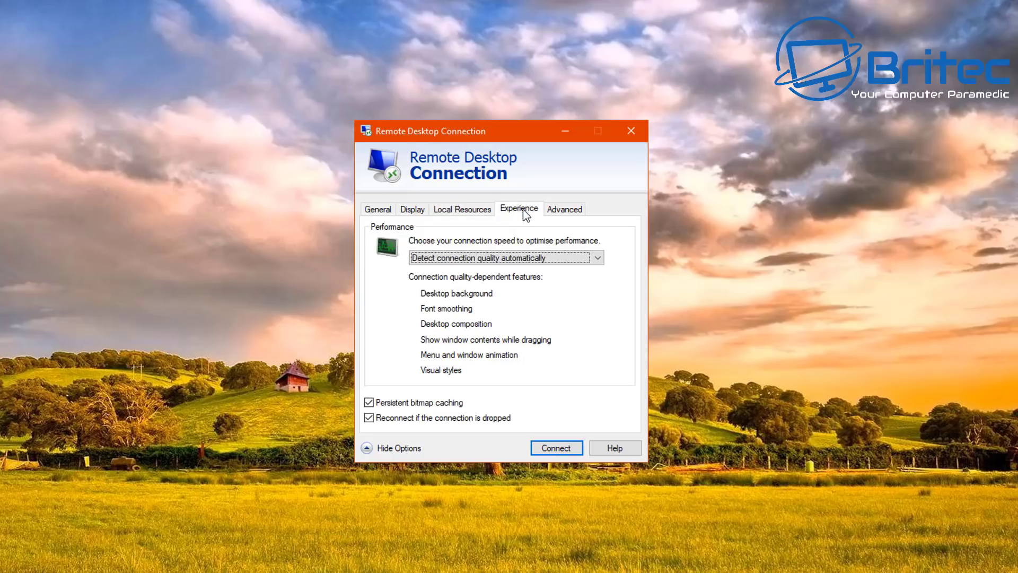
pyautogui.click(566, 209)
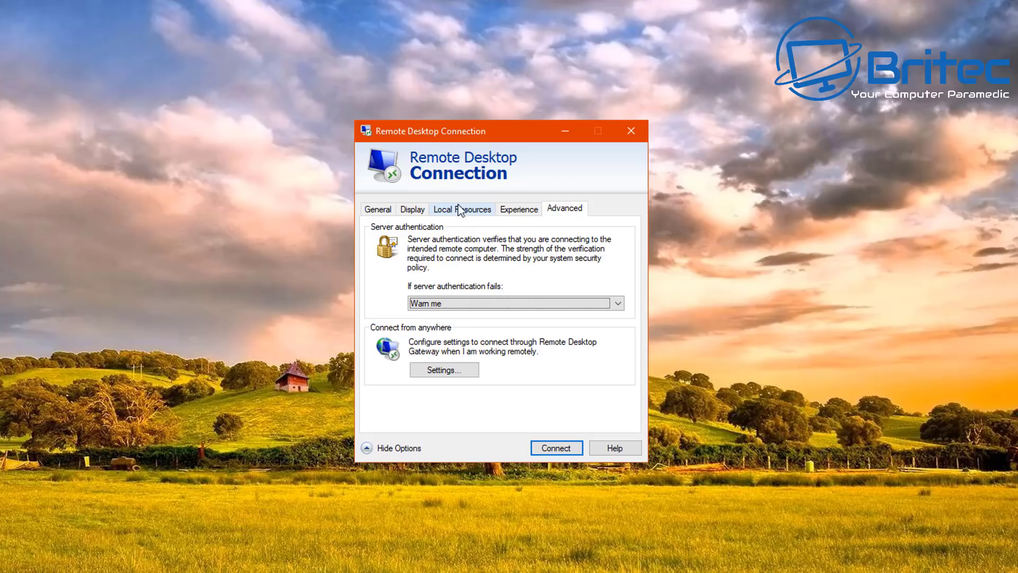
pyautogui.click(376, 209)
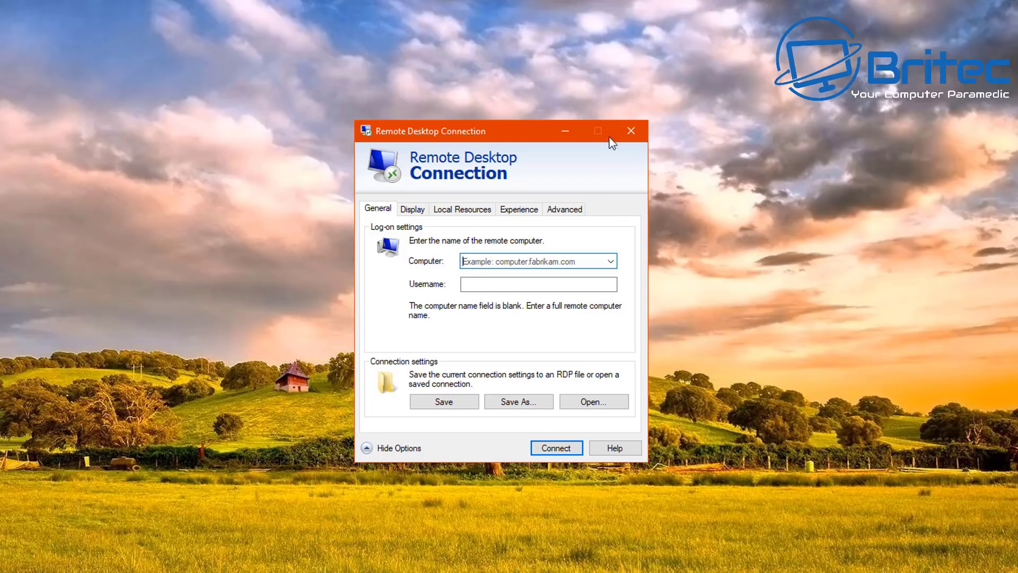
pyautogui.click(631, 131)
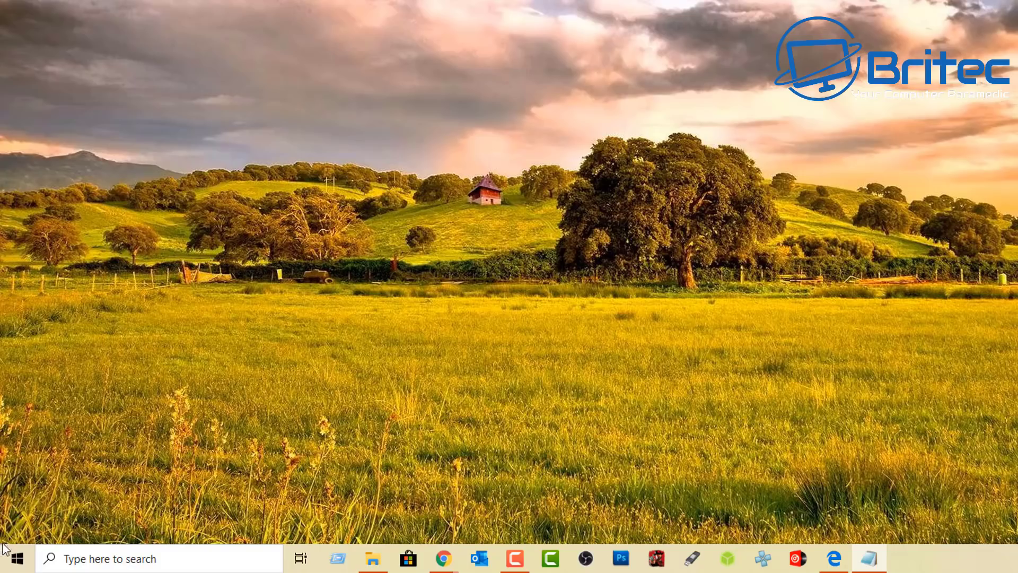
# Step: Run regedit to open Registry Editor
pyautogui.click(334, 560)
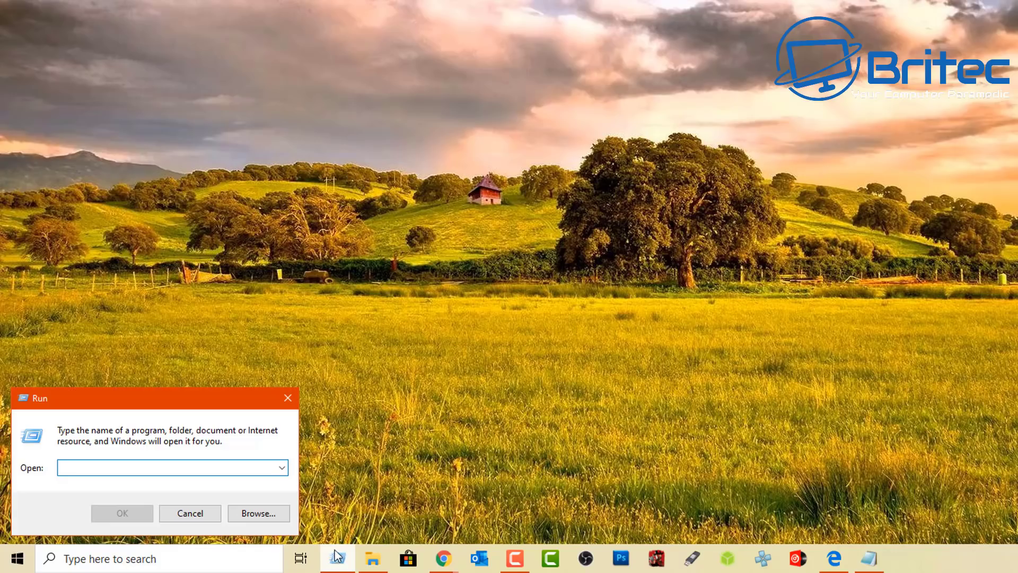
pyautogui.write('regedit')
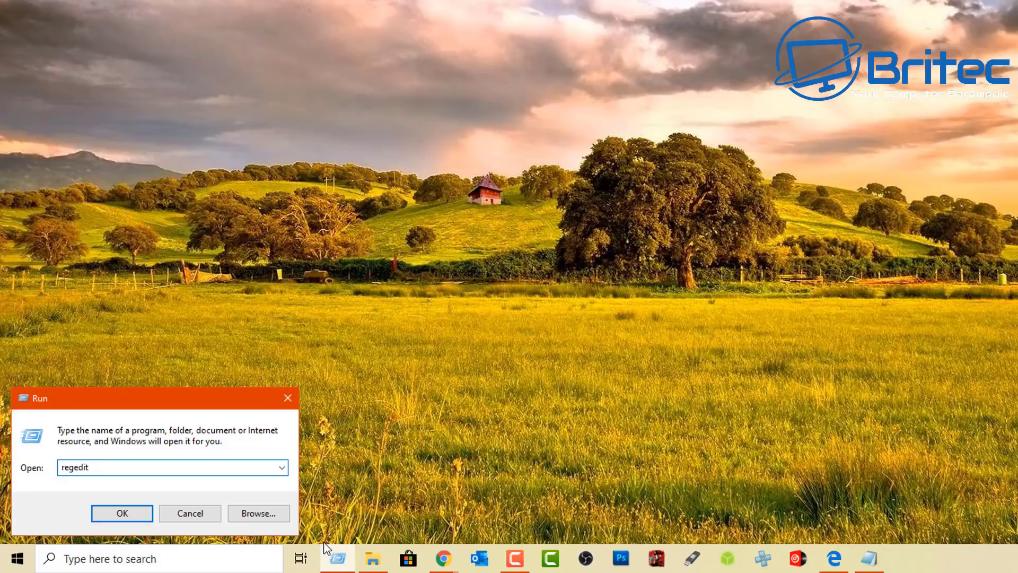
pyautogui.press('Return')
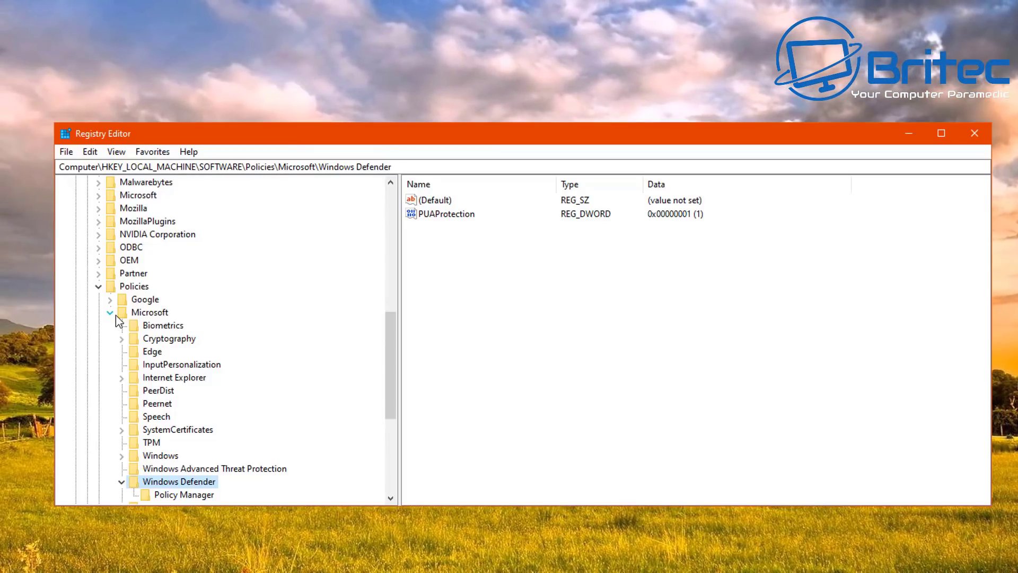
# Step: Collapse the Microsoft, Policies, SOFTWARE and HKEY_LOCAL_MACHINE branches back to the root keys and close Registry Editor
pyautogui.click(111, 313)
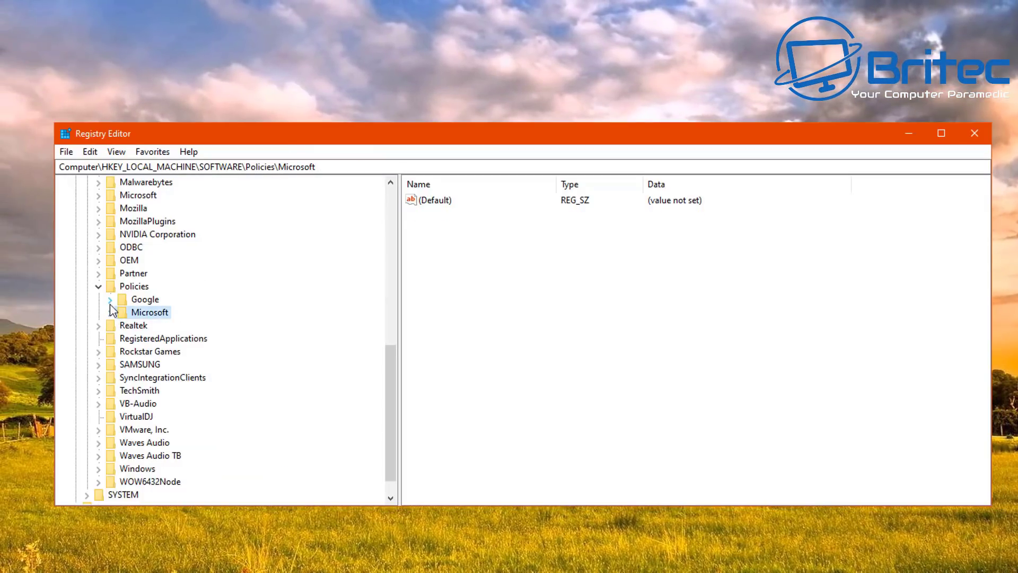
pyautogui.click(98, 286)
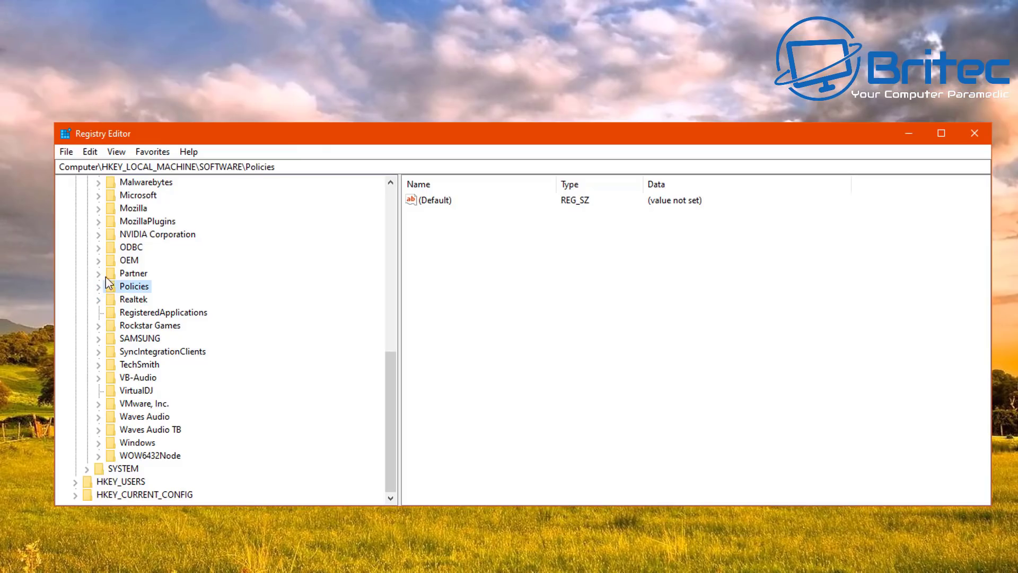
pyautogui.scroll(10, 106, 277)
pyautogui.click(87, 286)
pyautogui.click(75, 221)
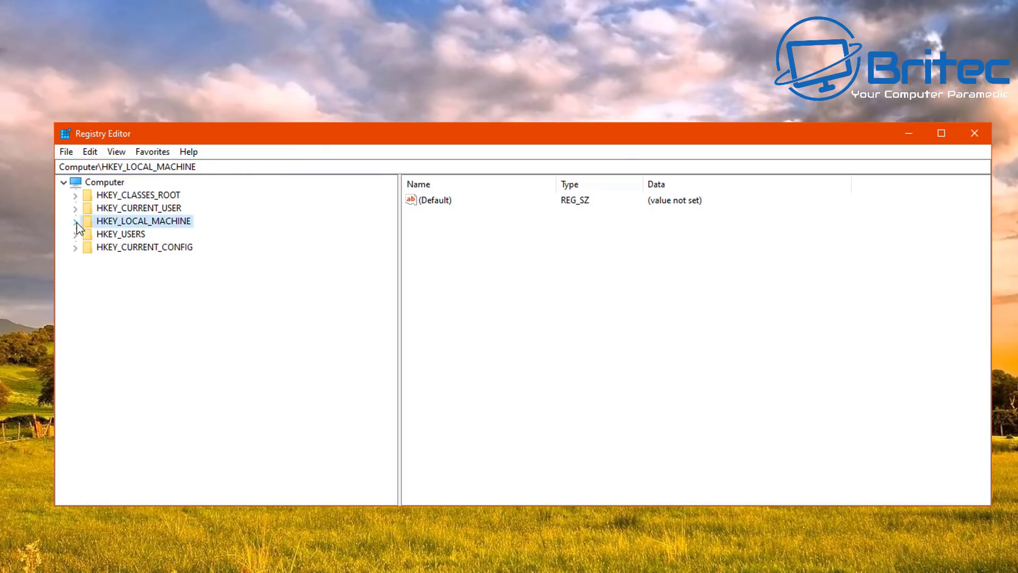
pyautogui.click(974, 135)
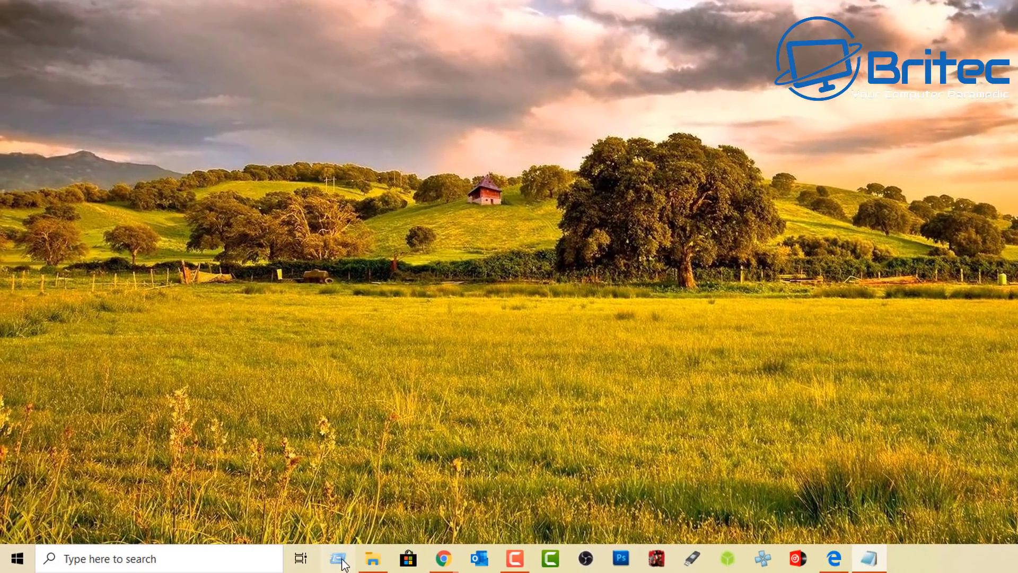
# Step: Run msconfig to open System Configuration
pyautogui.click(338, 558)
pyautogui.write('msconfig')
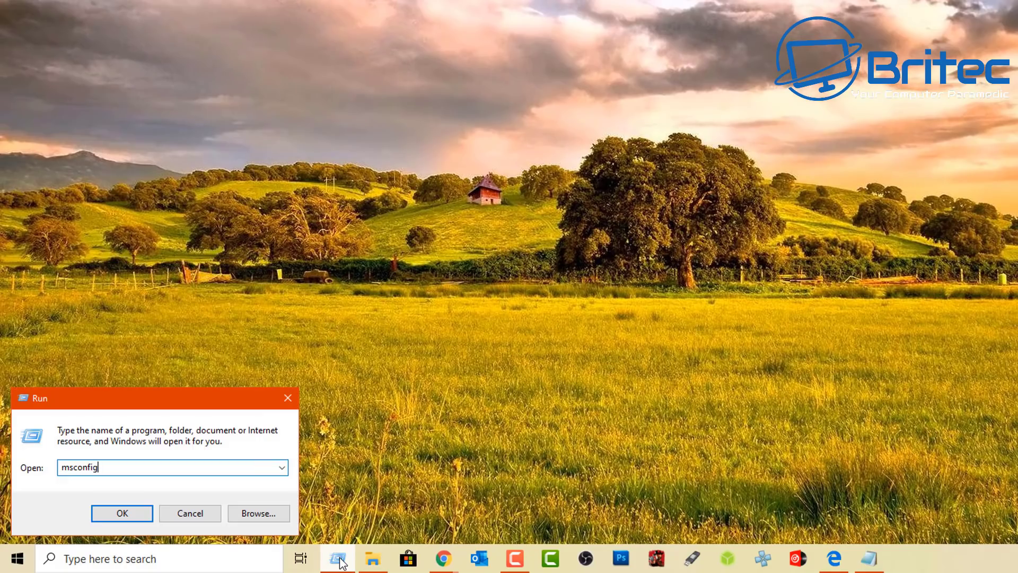
pyautogui.press('Return')
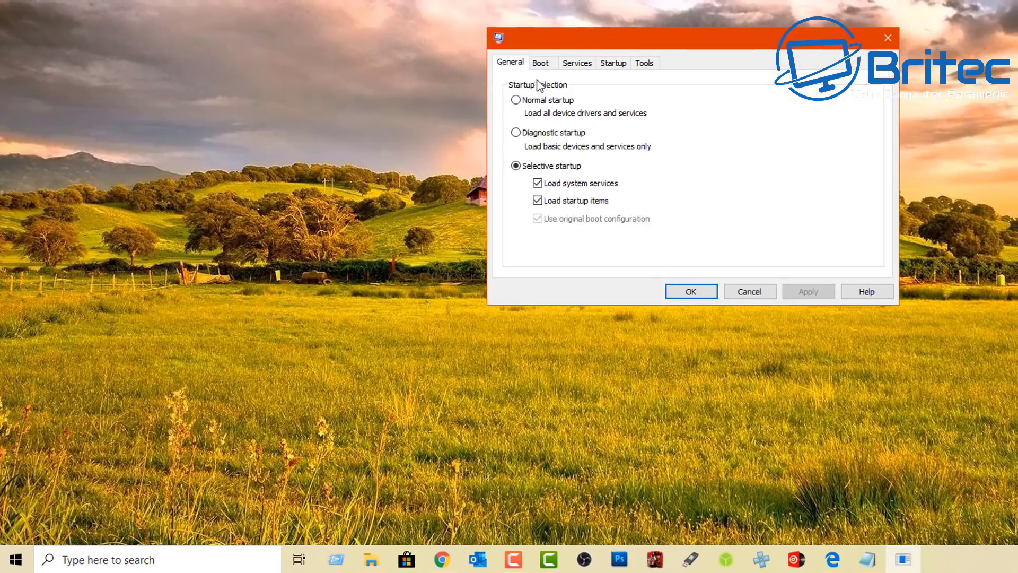
# Step: Review the Boot, Startup, Services and Tools sections of System Configuration and close it
pyautogui.click(542, 62)
pyautogui.click(615, 62)
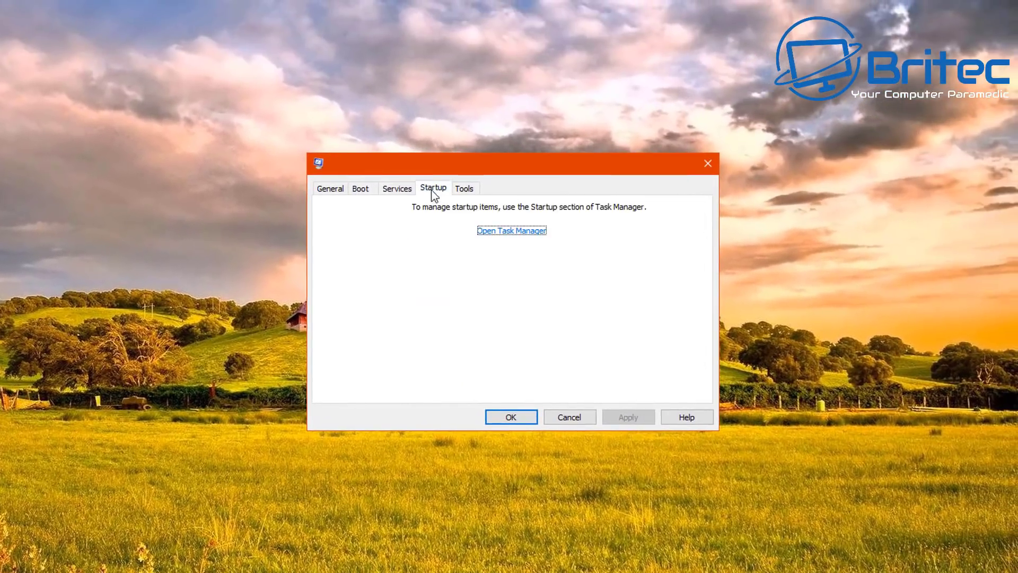
pyautogui.click(403, 189)
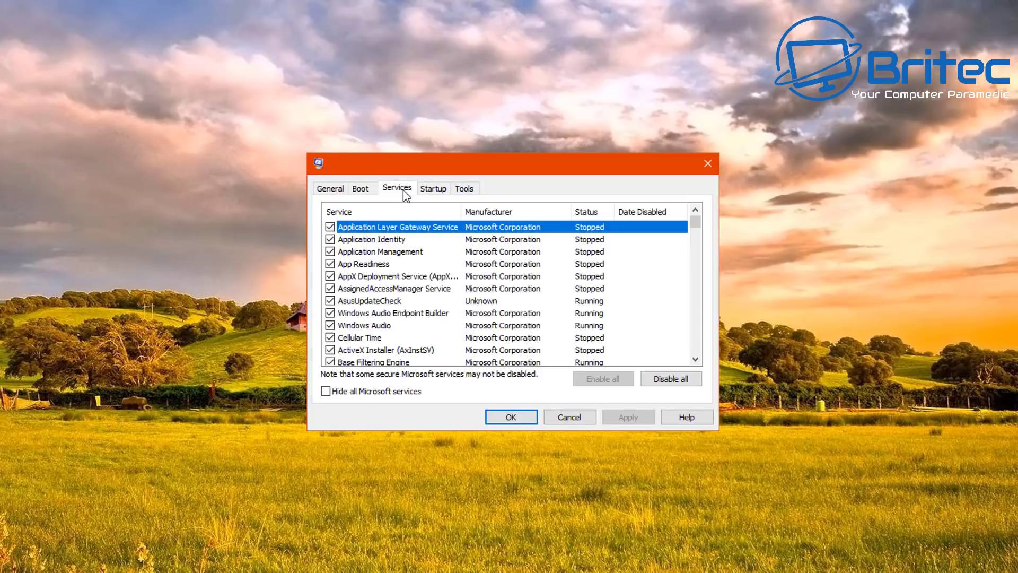
pyautogui.click(465, 190)
pyautogui.click(434, 190)
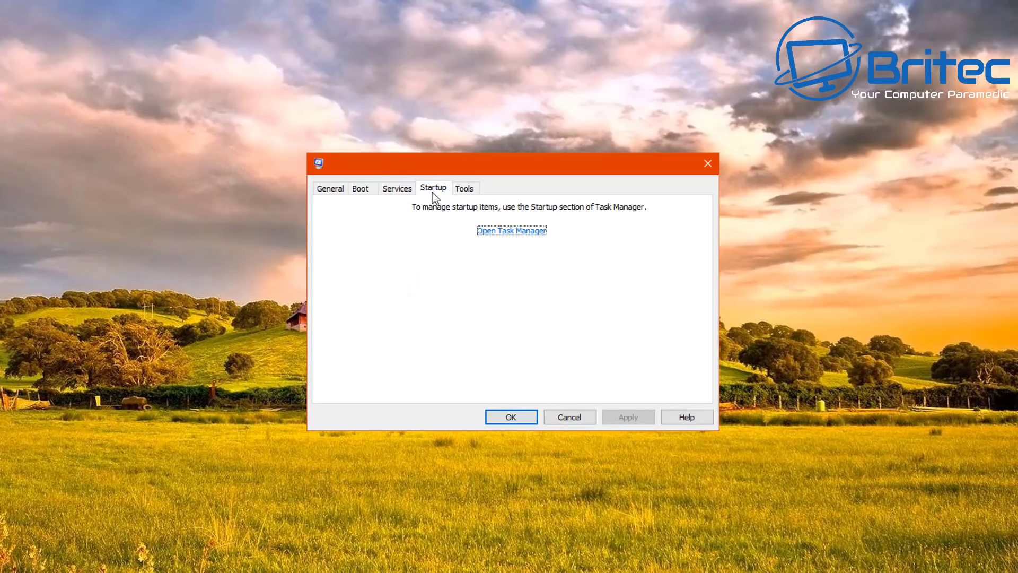
pyautogui.click(709, 164)
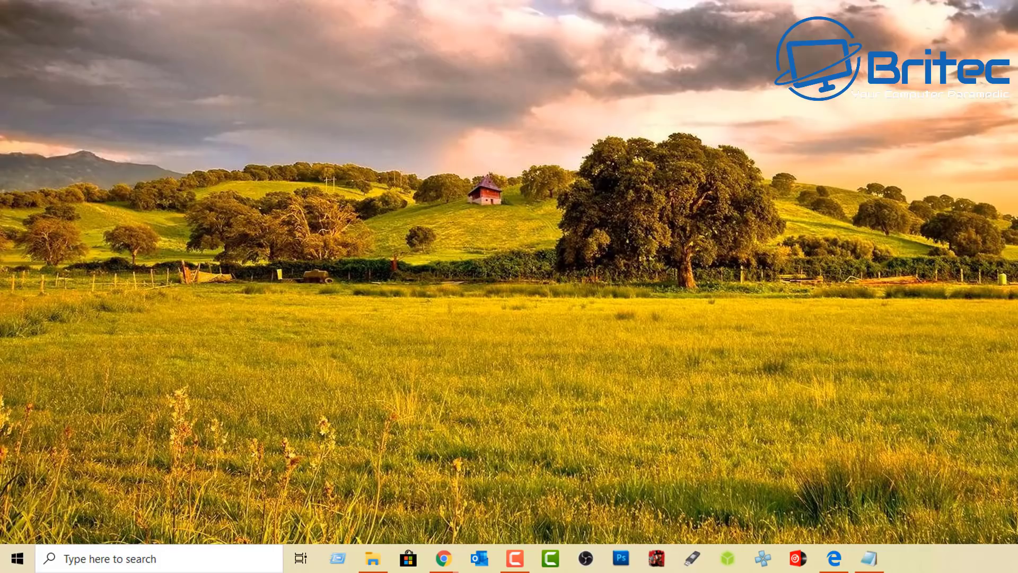
# Step: Run services.msc to open the Services console
pyautogui.press('super+r')
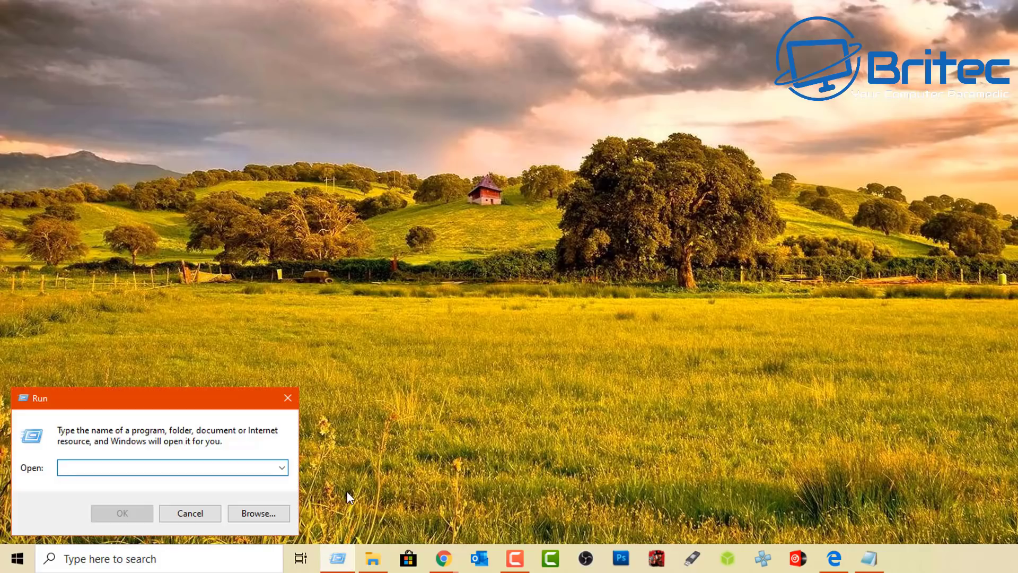
pyautogui.write('services.msc')
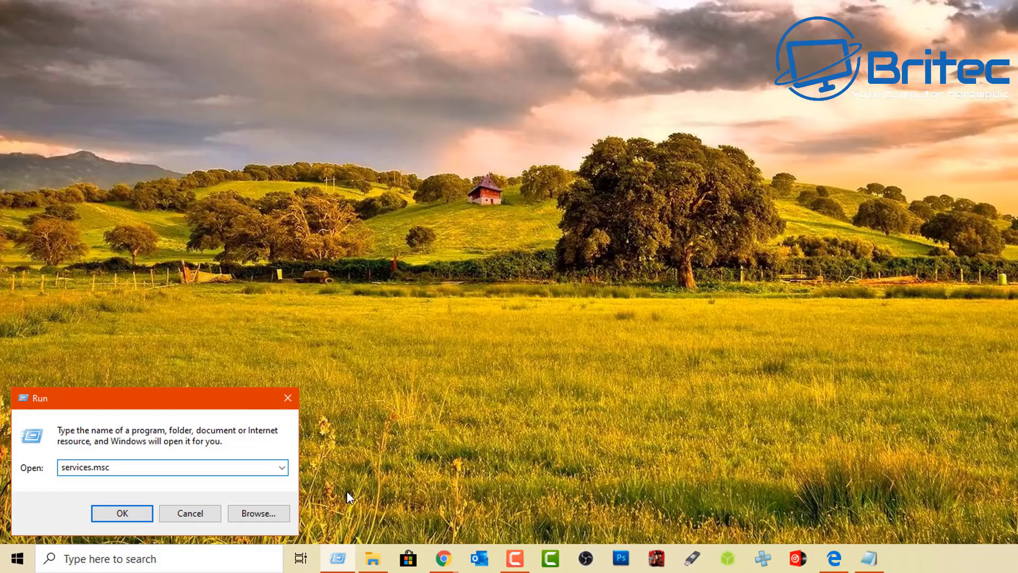
pyautogui.press('Return')
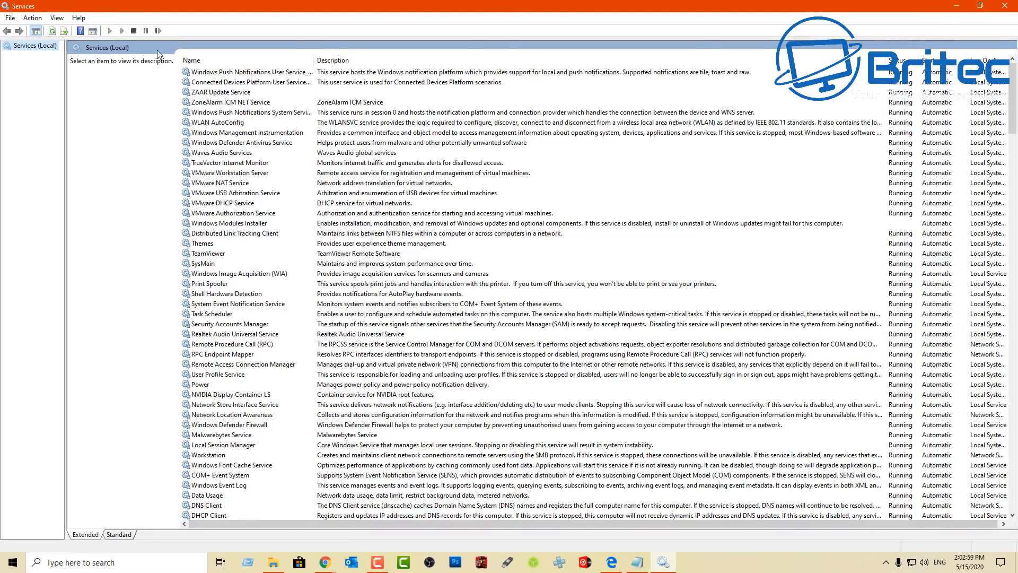
# Step: Inspect the Device Management WAP Push service's startup types, log-on and recovery settings, and close its properties and the Services console
pyautogui.scroll(-20, 251, 183)
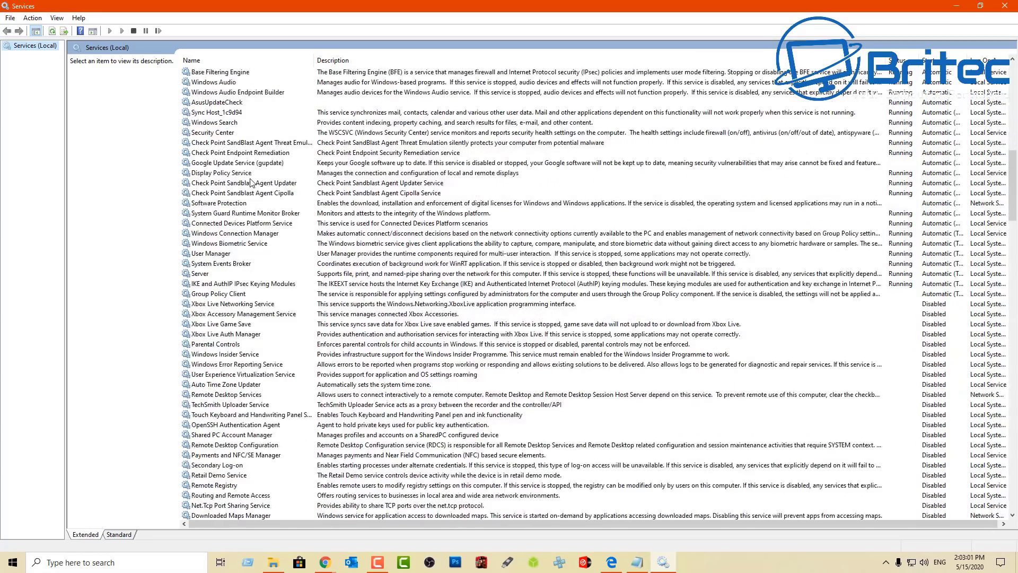
pyautogui.scroll(-7, 251, 183)
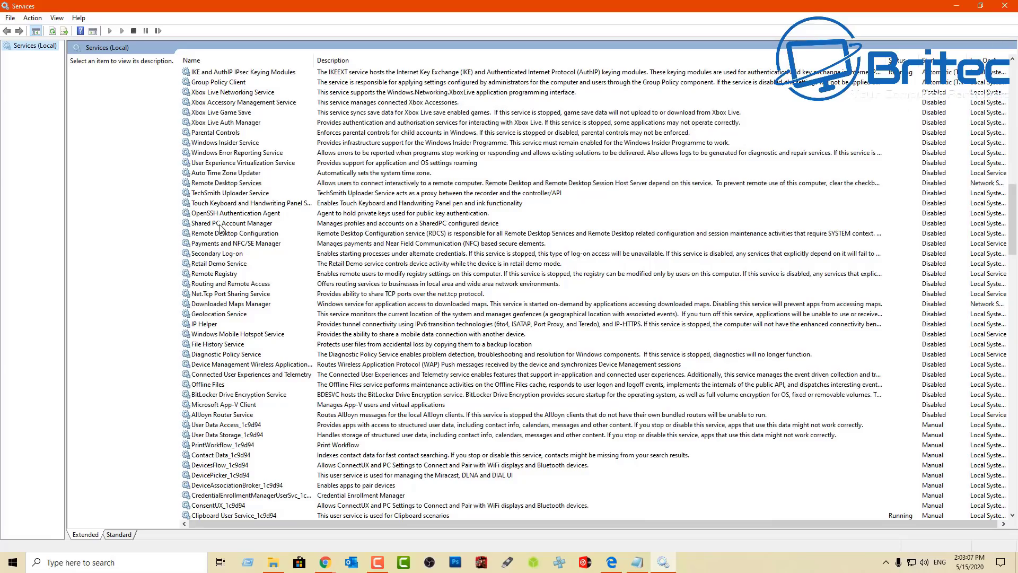
pyautogui.doubleClick(229, 366)
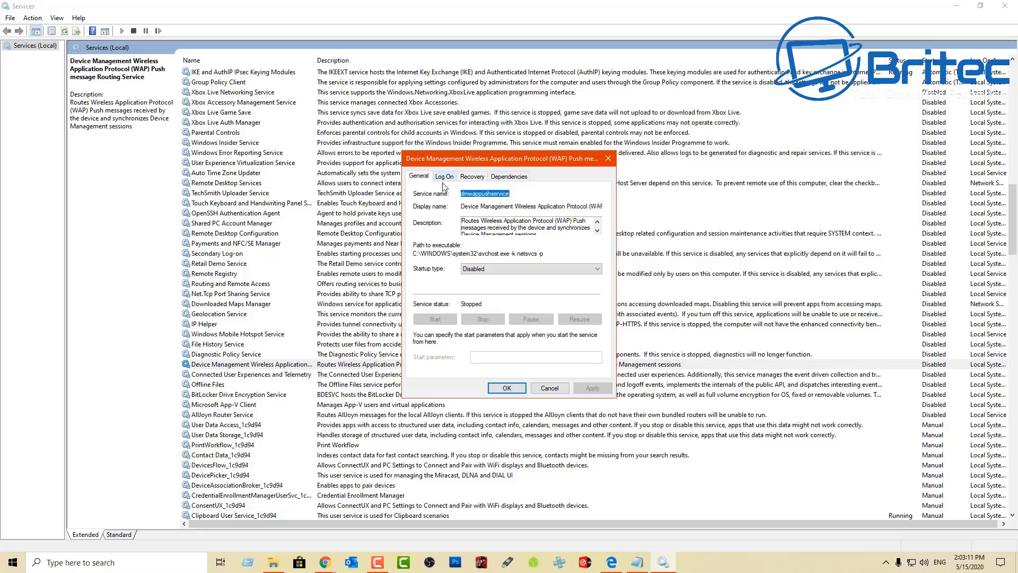
pyautogui.click(527, 270)
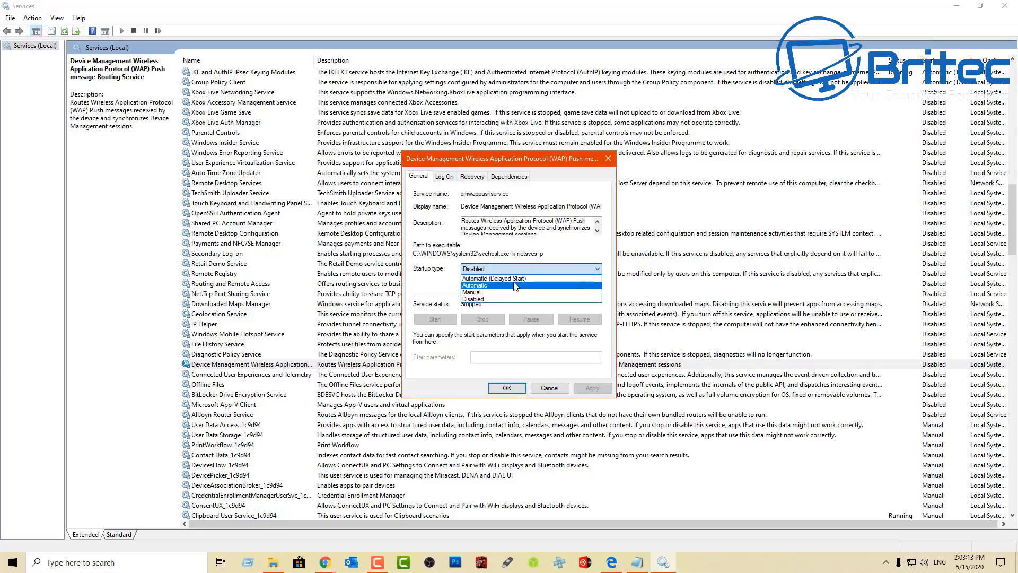
pyautogui.click(507, 269)
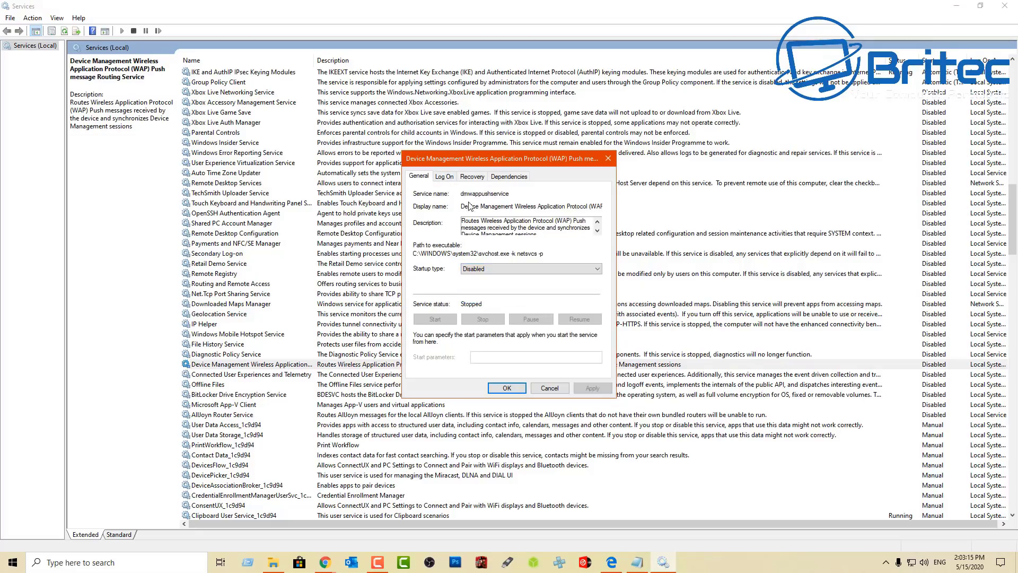
pyautogui.click(445, 177)
pyautogui.click(472, 176)
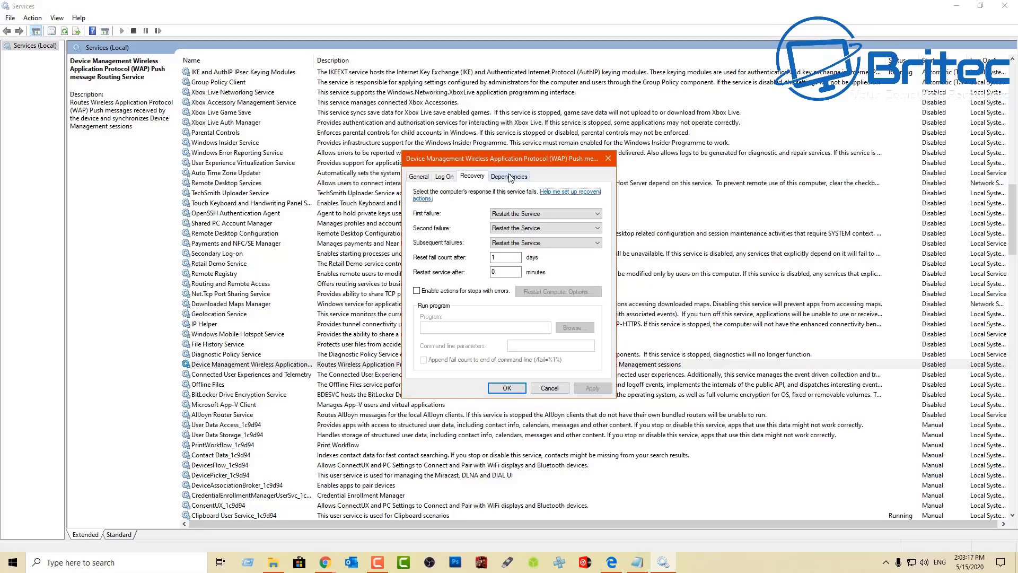
pyautogui.click(609, 158)
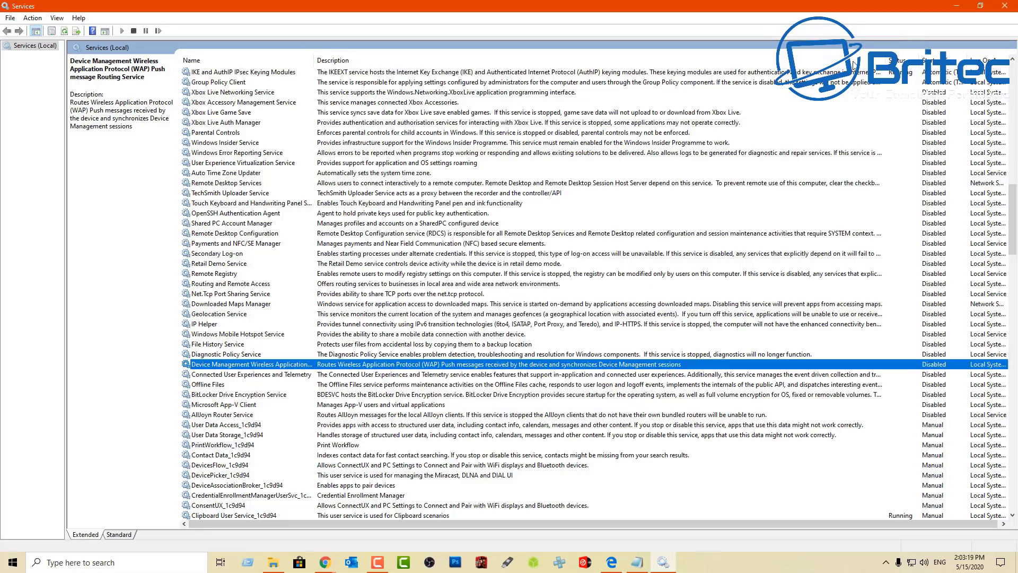
pyautogui.click(1006, 6)
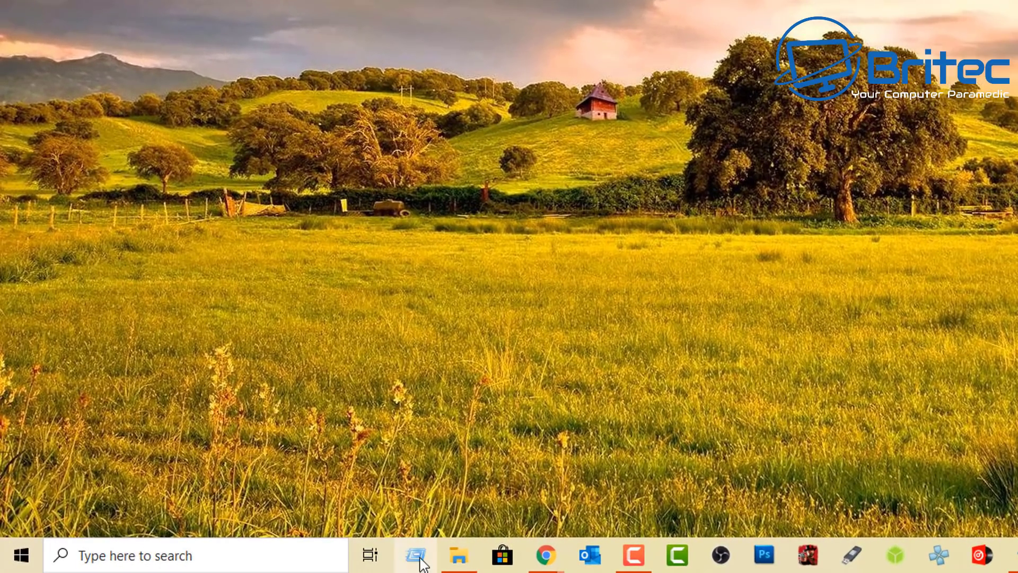
# Step: Run control mouse to open Mouse Properties
pyautogui.click(417, 556)
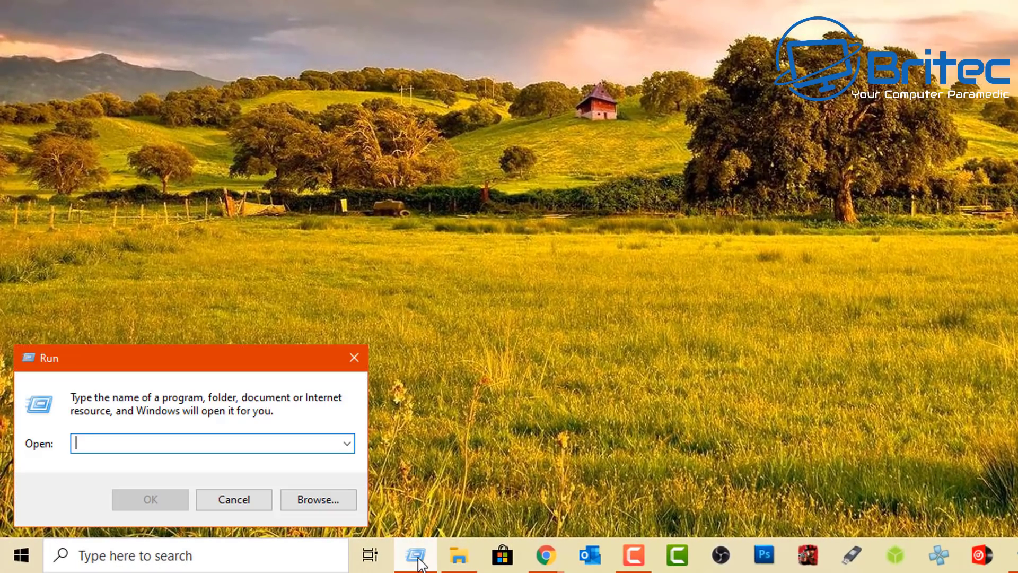
pyautogui.write('c')
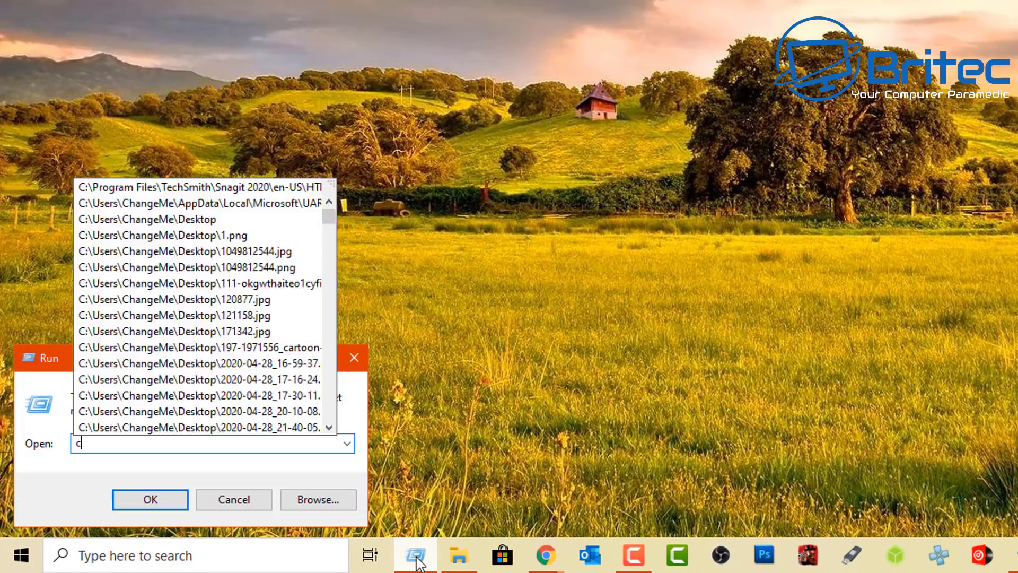
pyautogui.write('ontrol mouse')
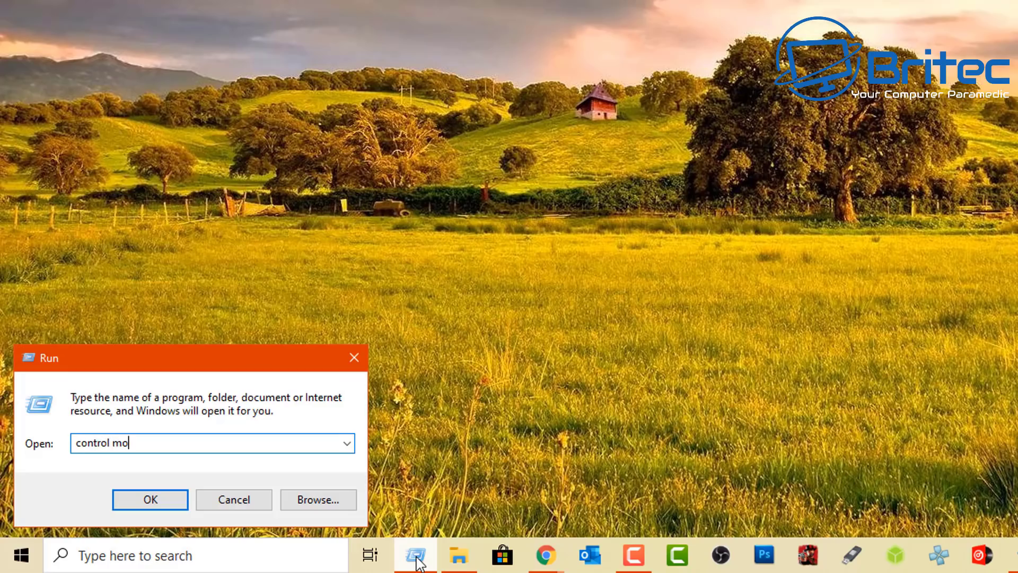
pyautogui.press('Return')
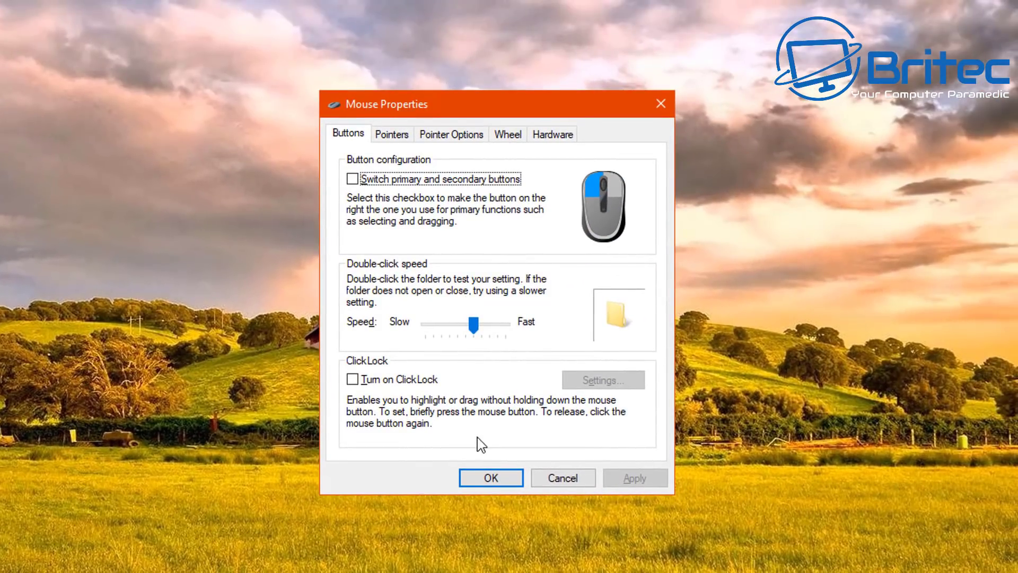
# Step: Review the Pointers, Pointer Options, Wheel, Hardware and Buttons settings in Mouse Properties and close it
pyautogui.click(390, 136)
pyautogui.scroll(-4, 399, 320)
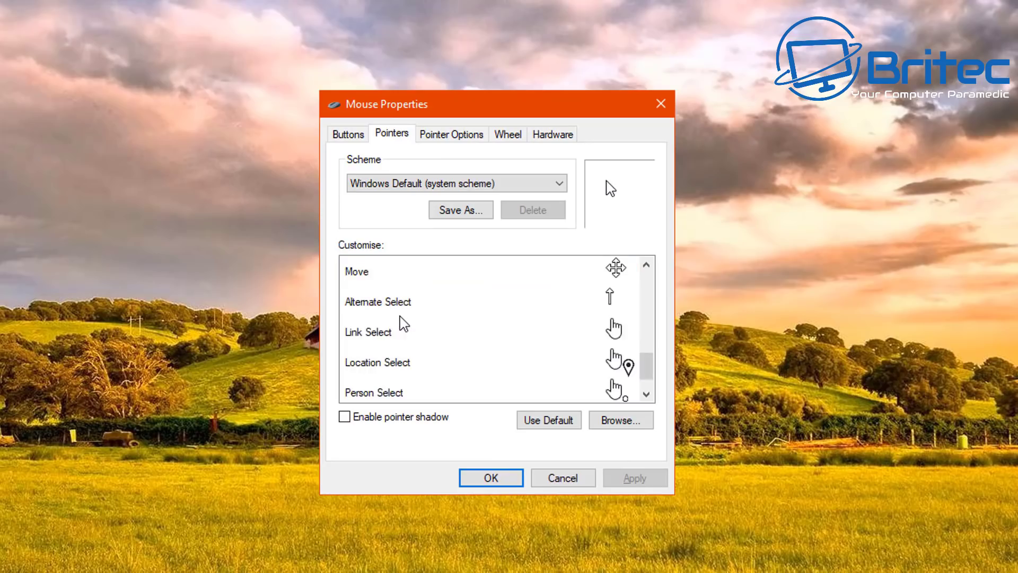
pyautogui.scroll(-1, 403, 323)
pyautogui.click(448, 139)
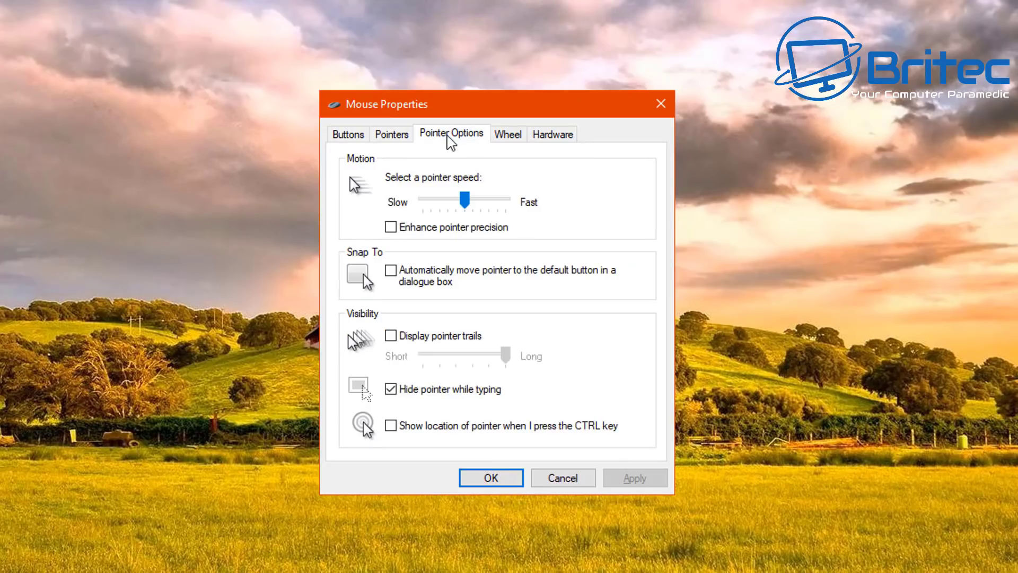
pyautogui.click(395, 226)
pyautogui.click(397, 233)
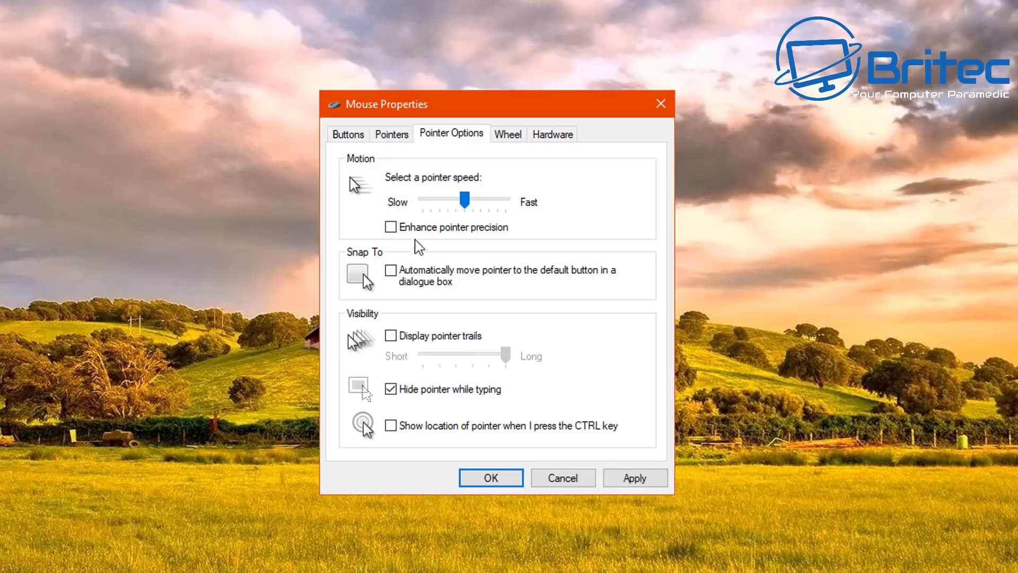
pyautogui.click(513, 138)
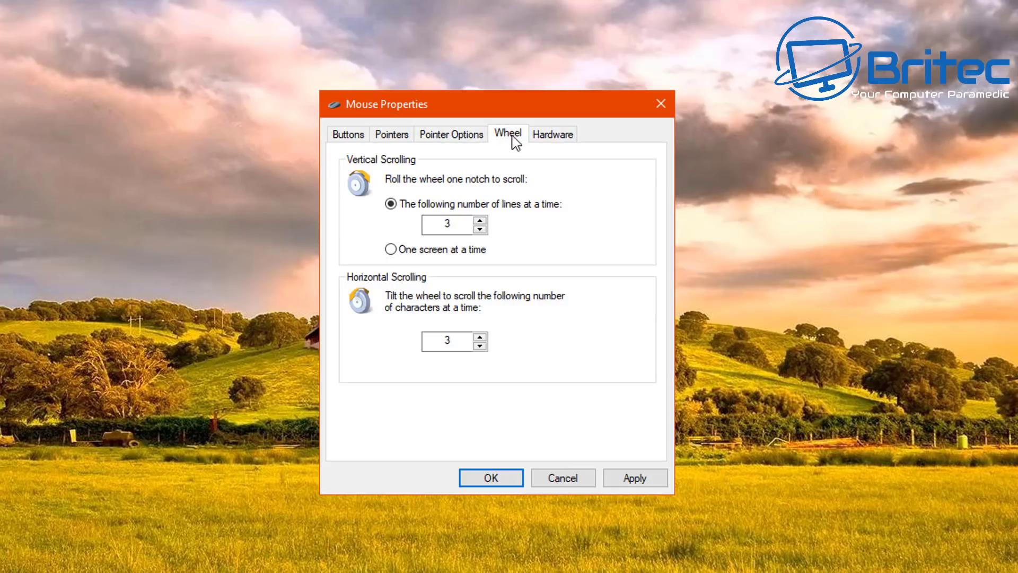
pyautogui.click(555, 137)
pyautogui.click(342, 139)
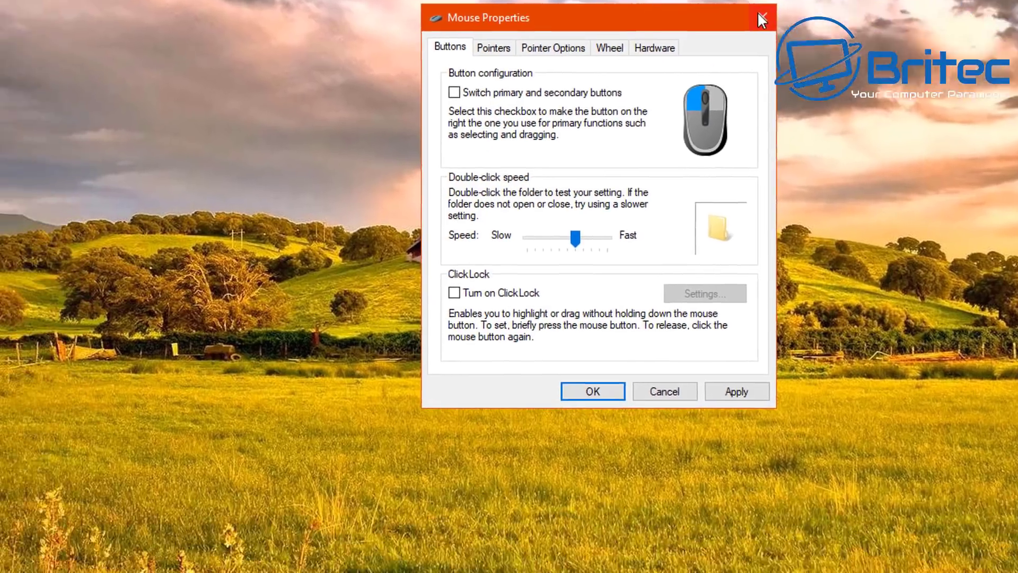
pyautogui.click(762, 20)
# Step: Search Windows for "mouse" and open the Mouse settings page
pyautogui.click(156, 555)
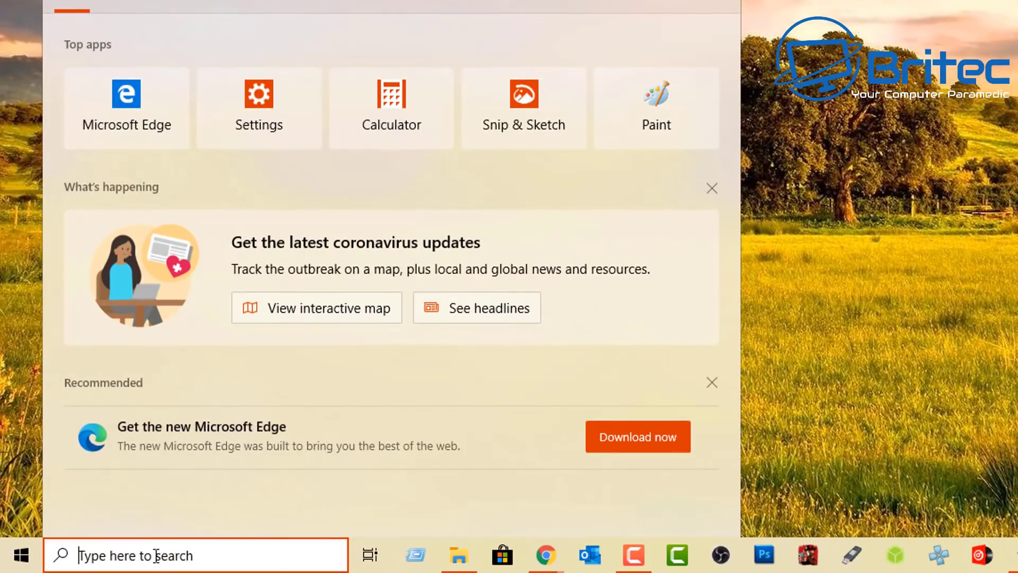
pyautogui.write('mouse')
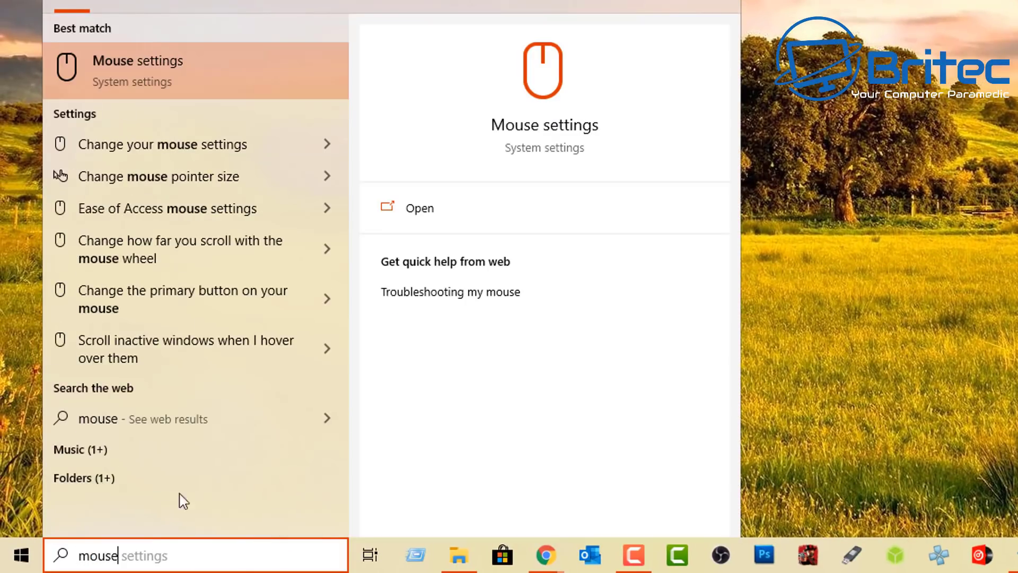
pyautogui.click(149, 78)
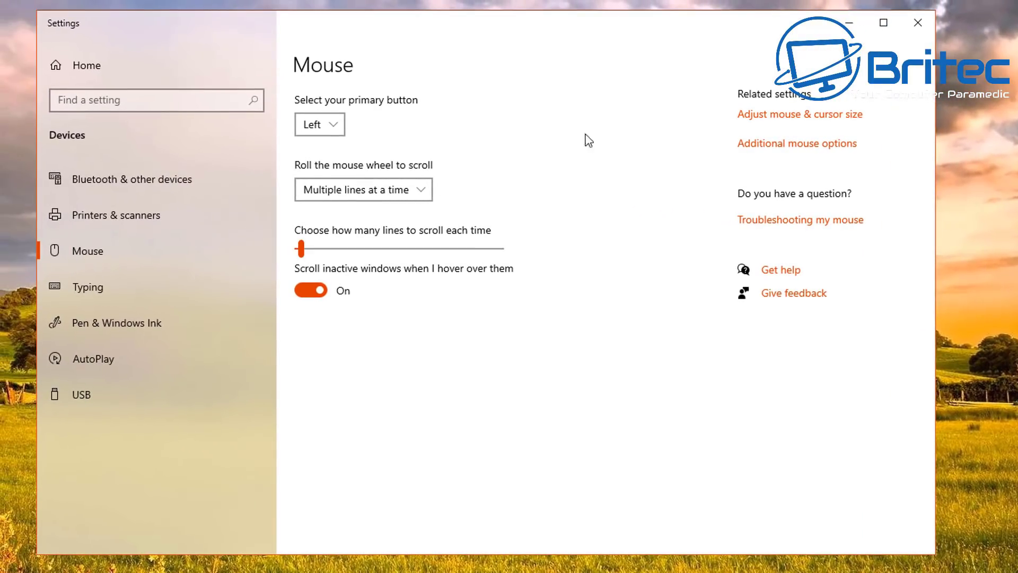
# Step: View the additional mouse options from the Mouse settings page and close both Mouse Properties and Settings
pyautogui.click(819, 155)
pyautogui.moveTo(131, 16); pyautogui.dragTo(509, 120)
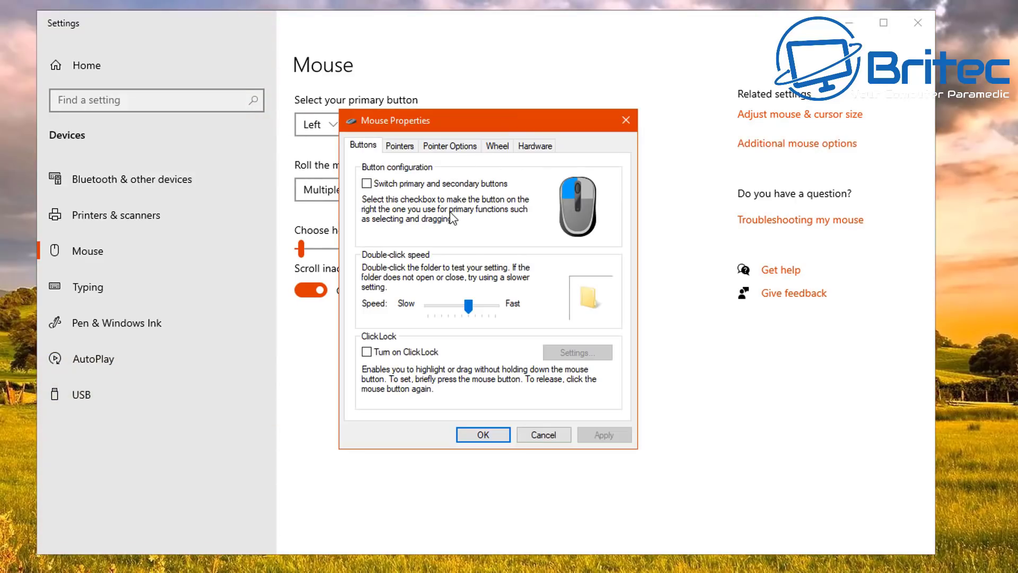
pyautogui.click(627, 121)
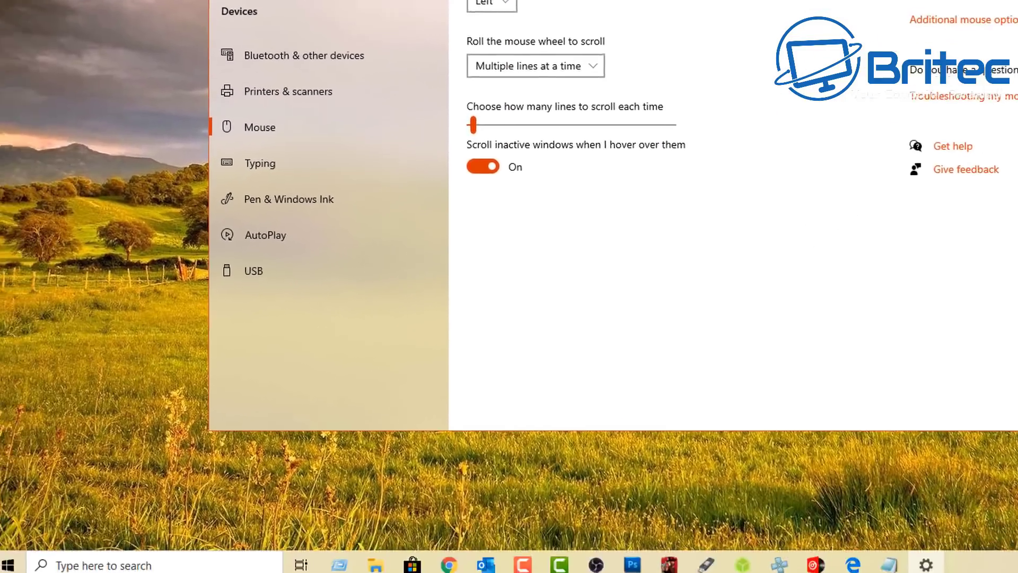
pyautogui.click(913, 28)
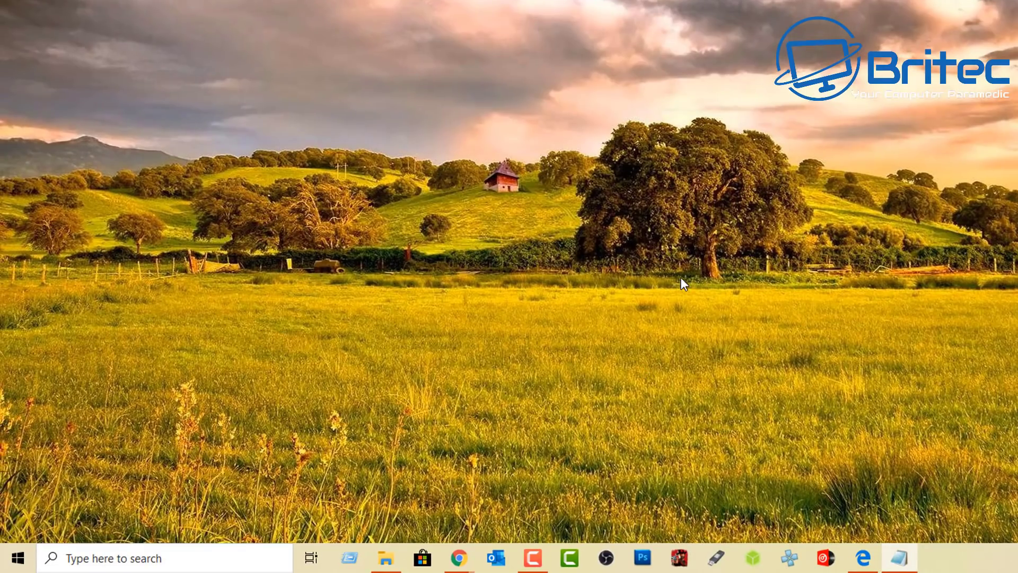
# Step: Run control hdwwiz.cpl to open Device Manager and close it
pyautogui.click(348, 564)
pyautogui.write('cont')
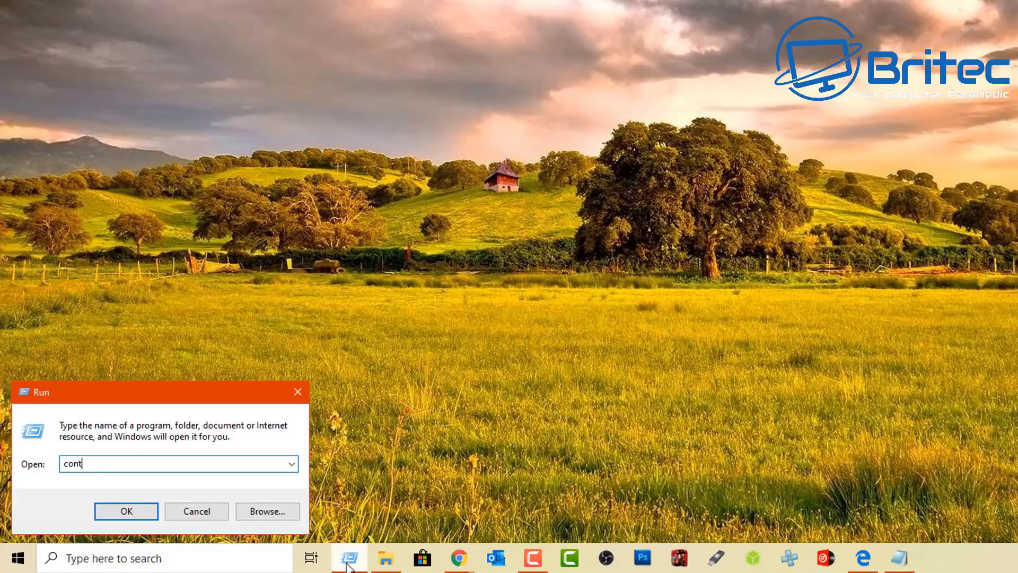
pyautogui.write('rol hdwwiz.cpl')
pyautogui.press('Return')
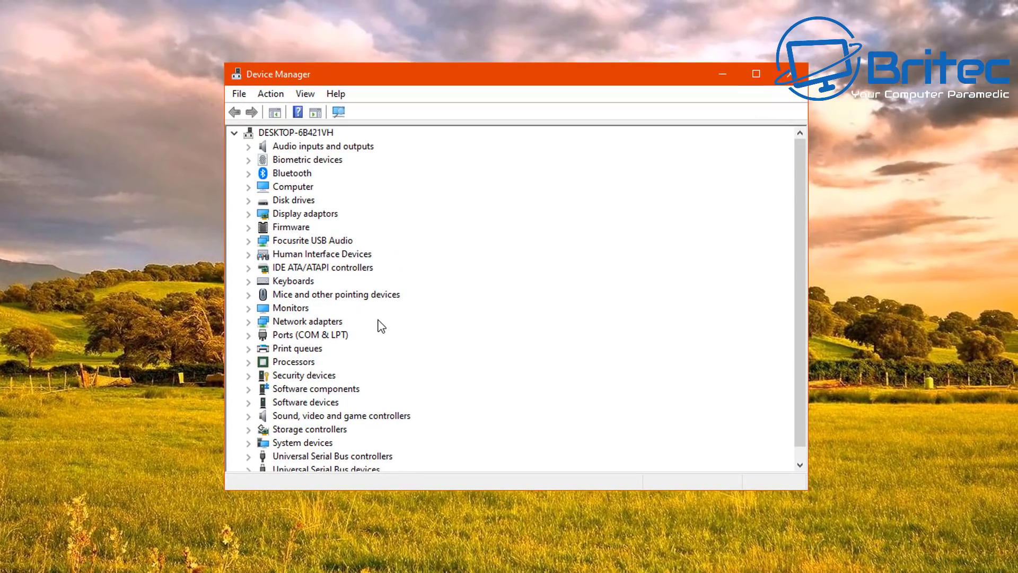
pyautogui.click(794, 74)
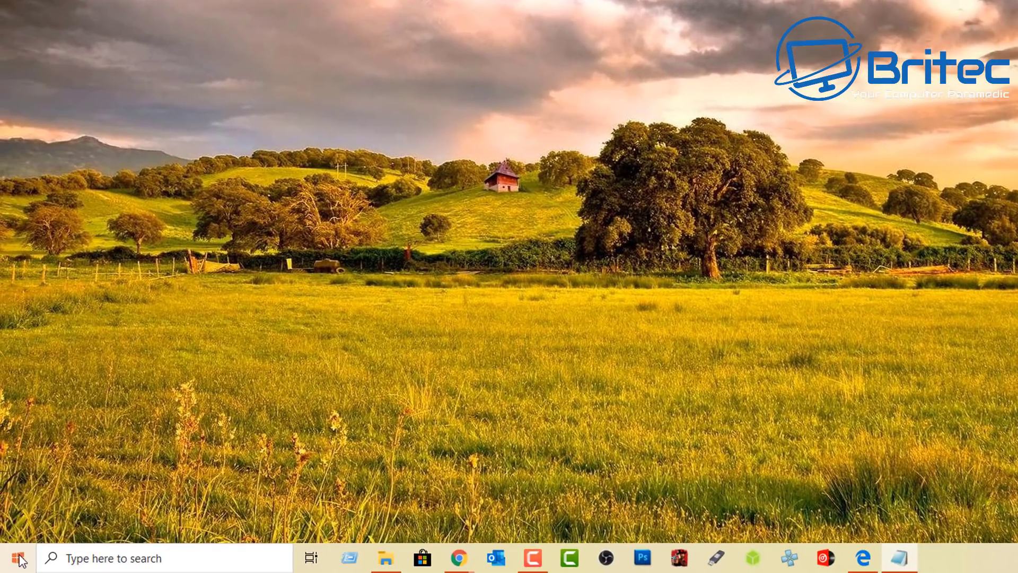
# Step: Run hdwwiz.cpl without the control prefix and look through the device categories in Device Manager
pyautogui.click(350, 557)
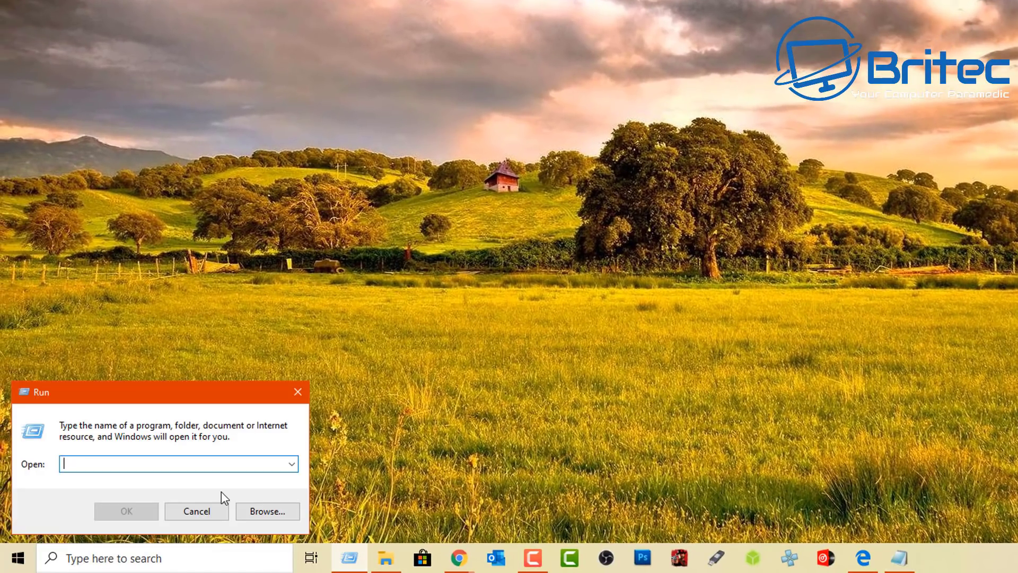
pyautogui.write('hdwwi')
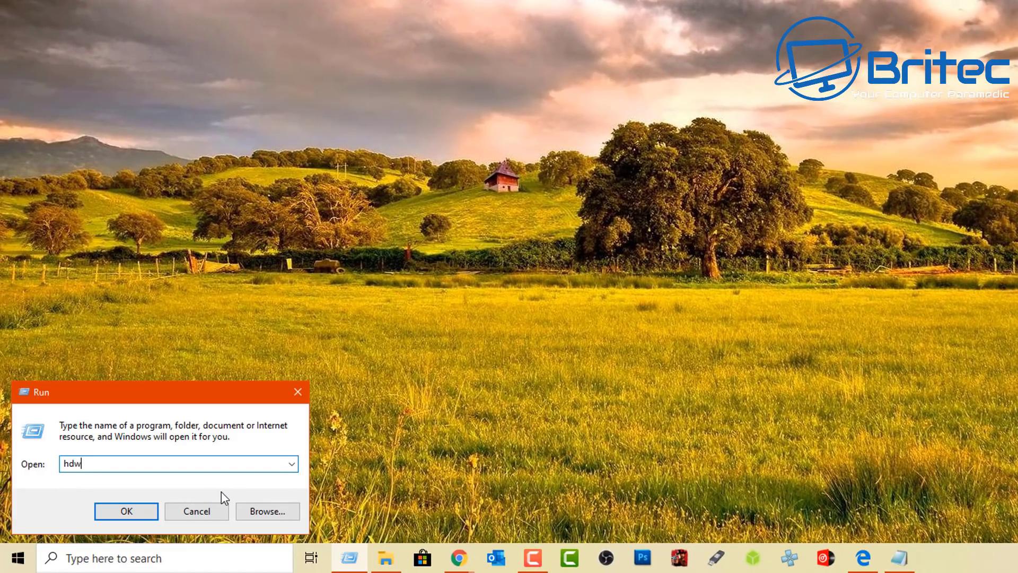
pyautogui.write('z.cpl')
pyautogui.press('Return')
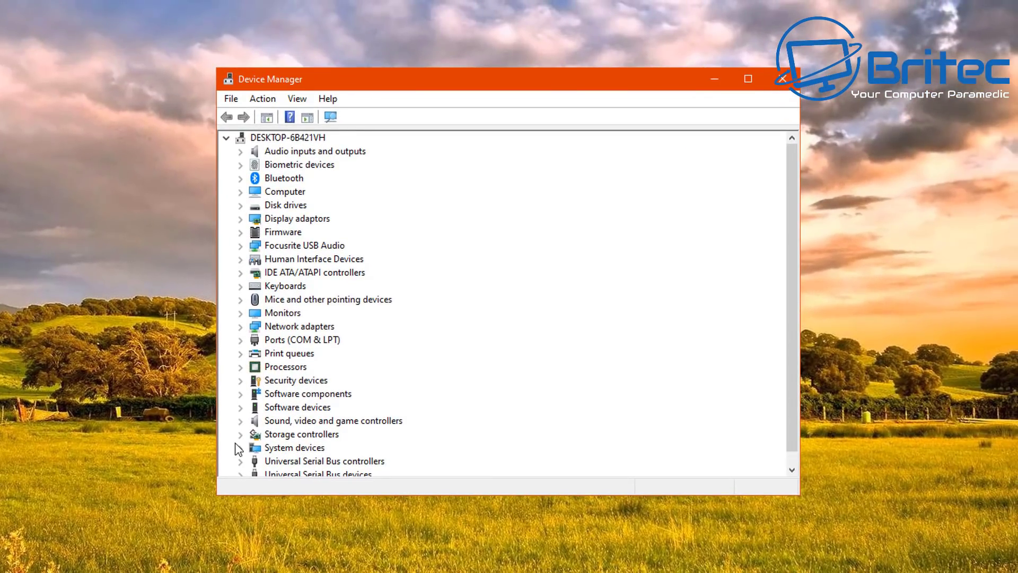
pyautogui.scroll(-1, 286, 379)
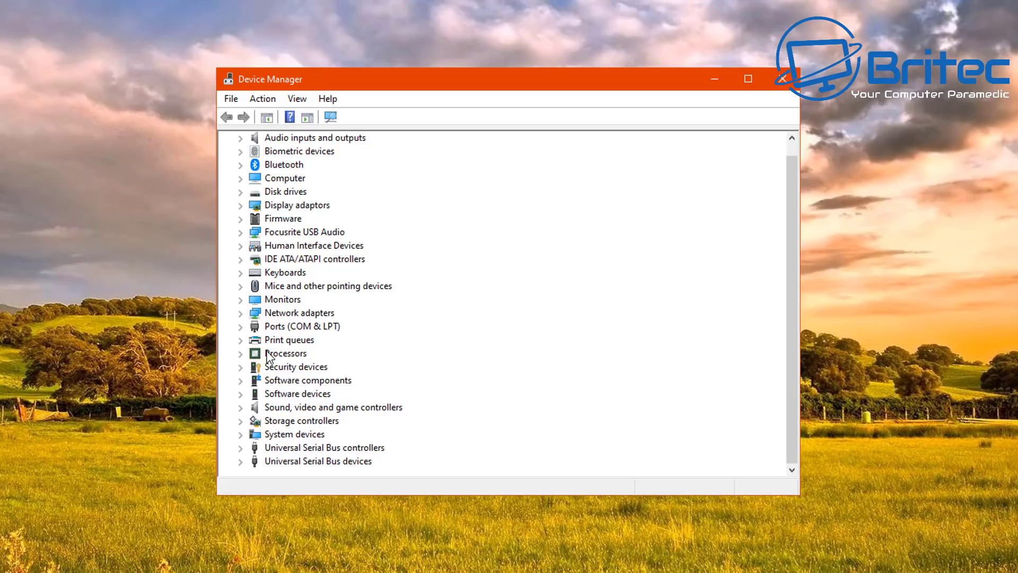
pyautogui.scroll(1, 265, 340)
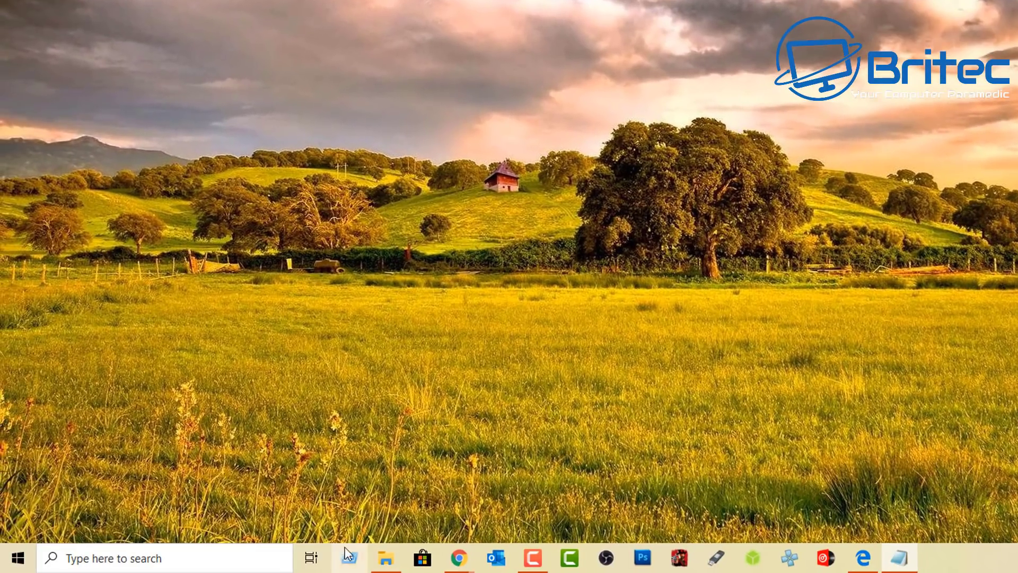
# Step: Try to run the printers command, and close the Run dialog
pyautogui.click(346, 549)
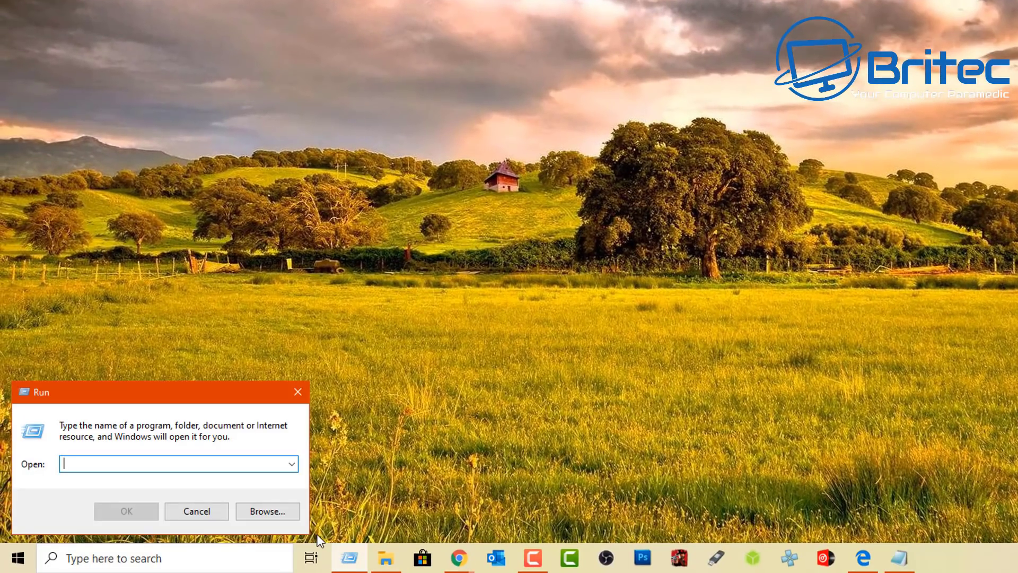
pyautogui.write('printers')
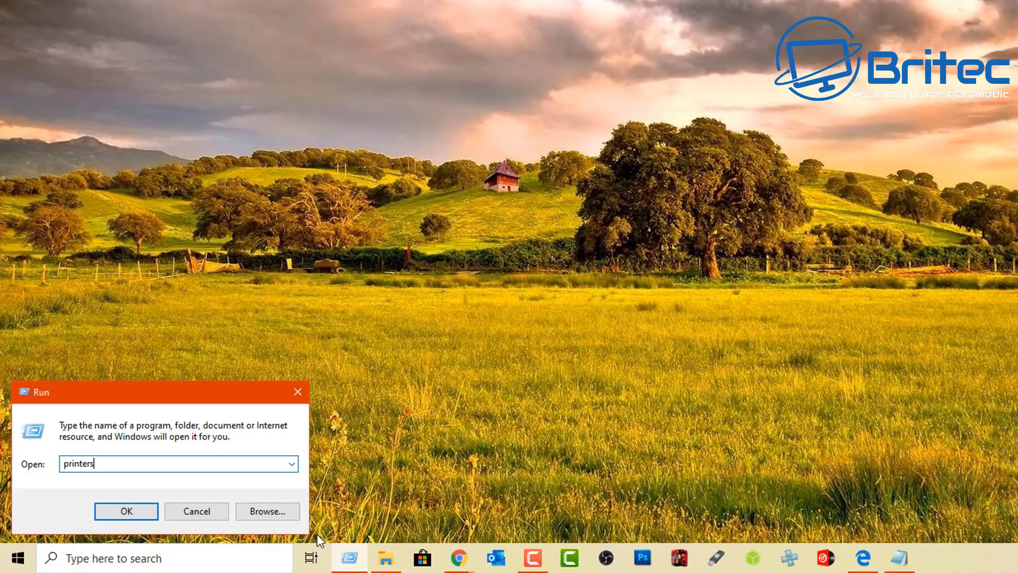
pyautogui.press('Return')
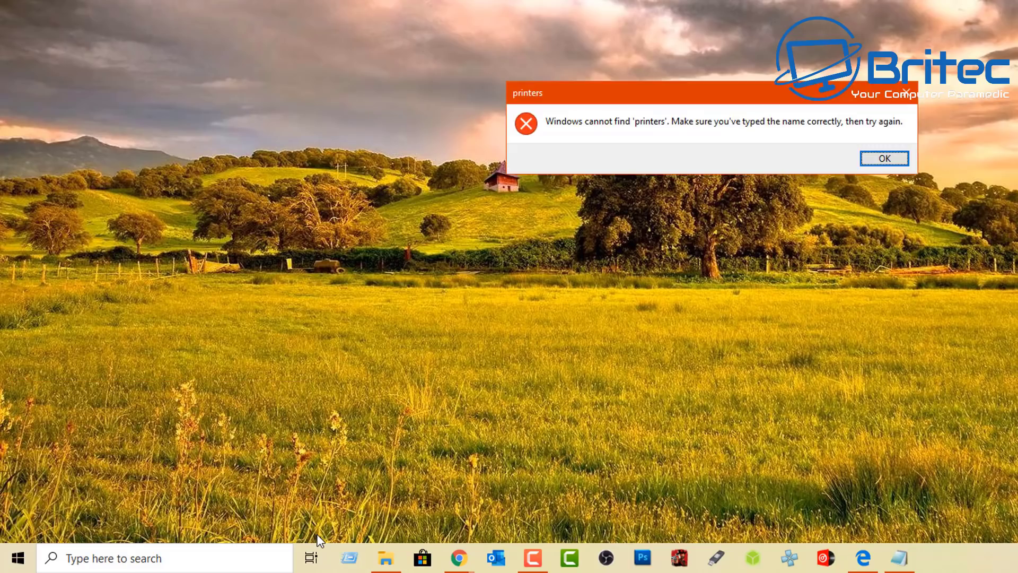
pyautogui.click(884, 158)
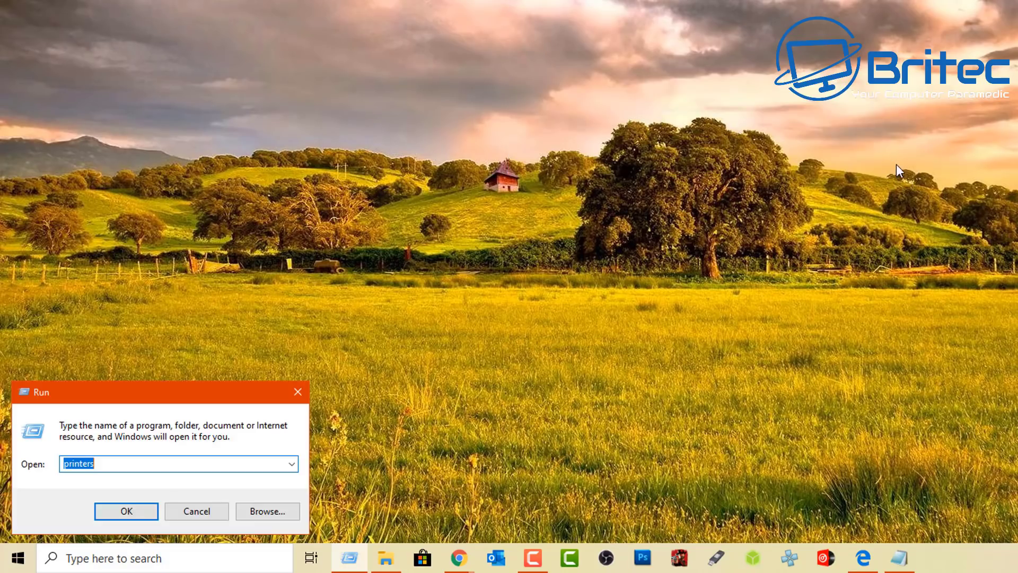
pyautogui.click(300, 392)
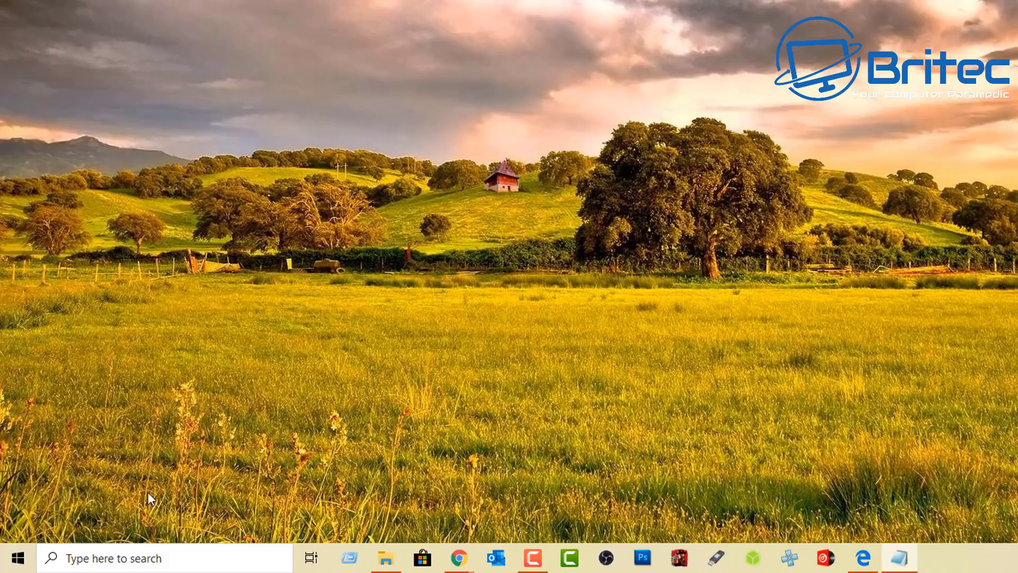
# Step: Run control fonts to open the Fonts folder
pyautogui.click(353, 559)
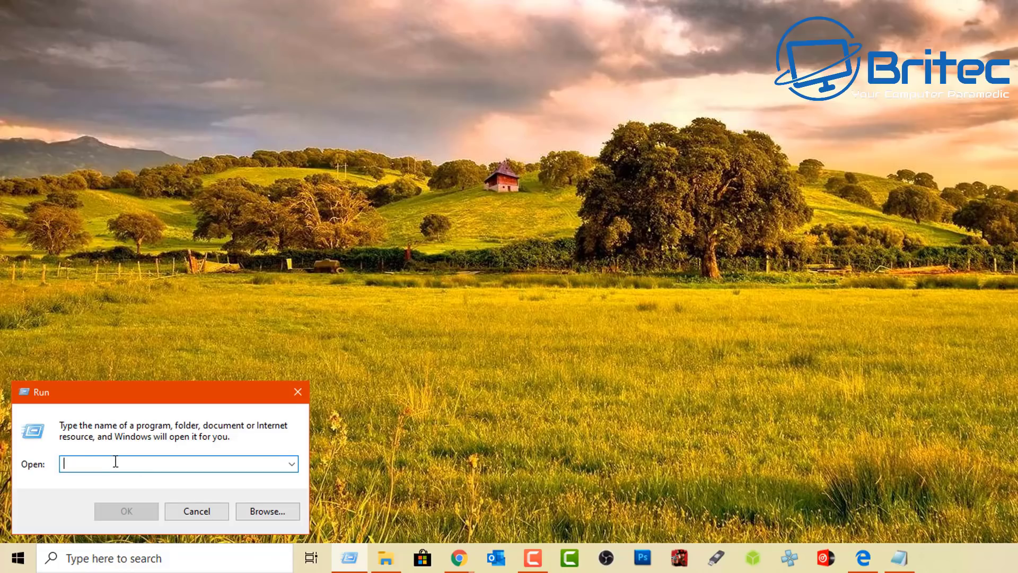
pyautogui.write('control fonts')
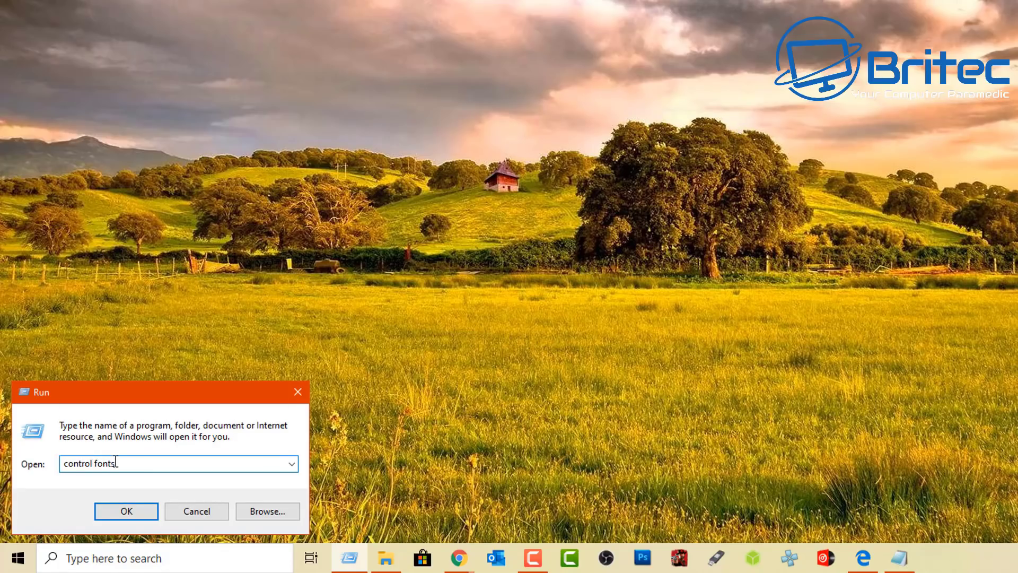
pyautogui.press('Return')
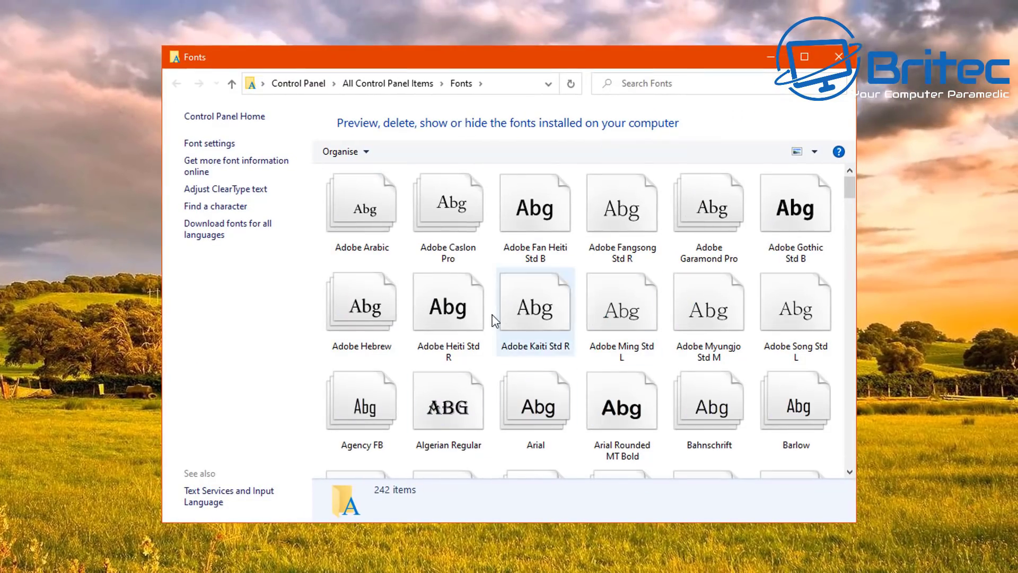
# Step: Browse the installed fonts to the end of the list and close the Fonts window
pyautogui.scroll(-10, 496, 321)
pyautogui.scroll(-15, 686, 332)
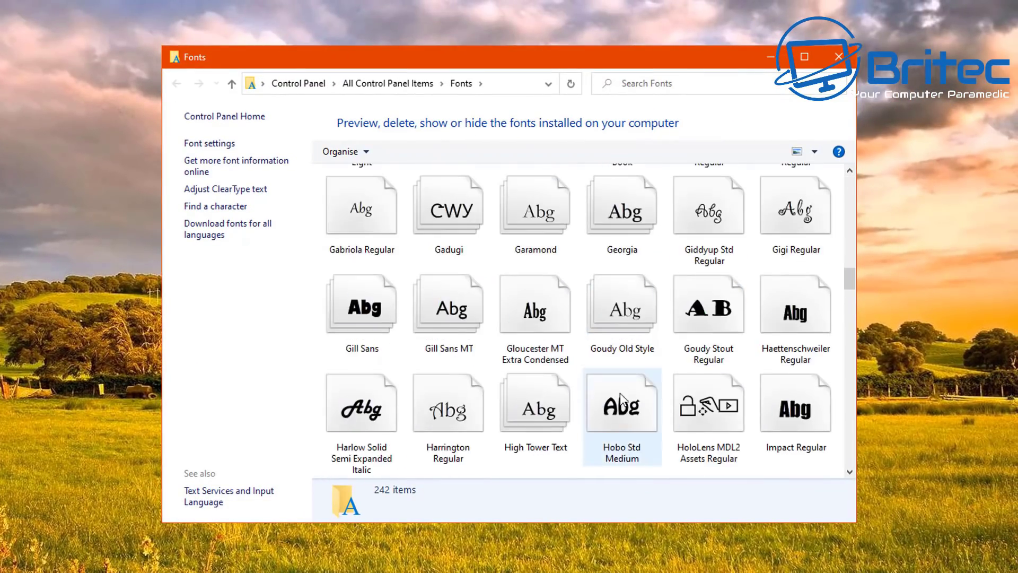
pyautogui.scroll(-15, 583, 395)
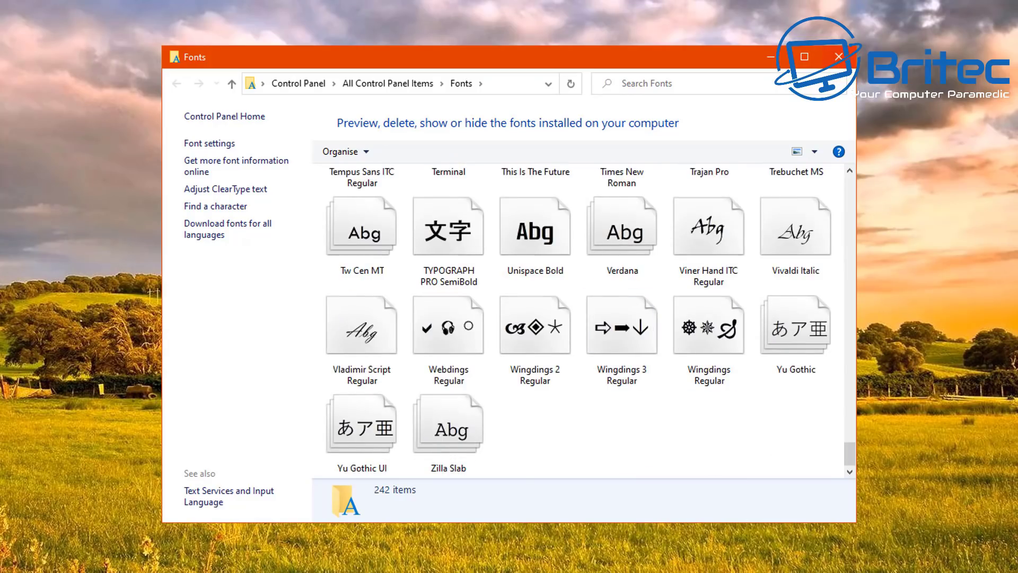
pyautogui.click(839, 58)
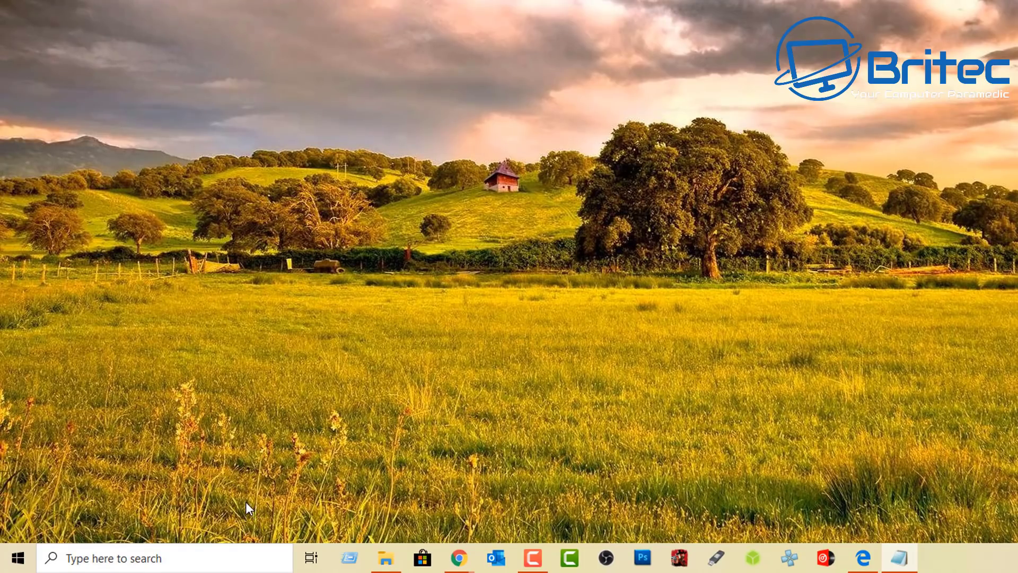
# Step: Run shell:startup to open the Start-up folder, and close the folder window
pyautogui.click(349, 559)
pyautogui.write('shell:star')
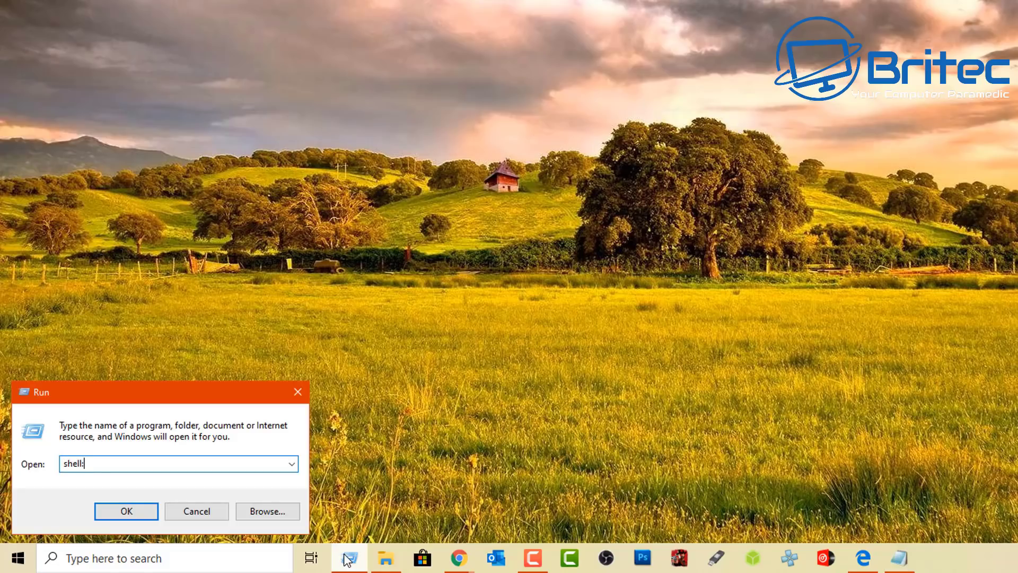
pyautogui.write('tup')
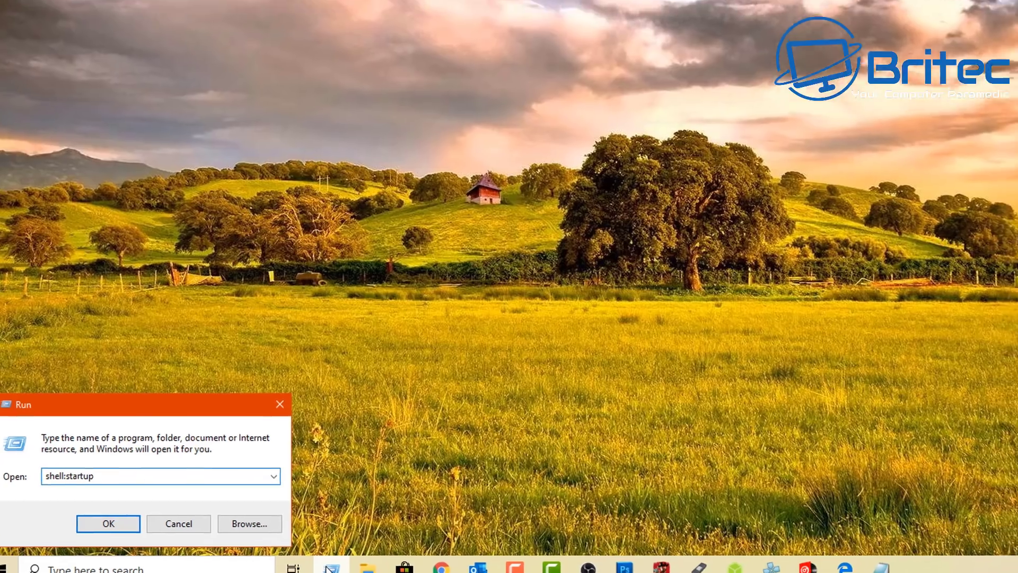
pyautogui.press('Return')
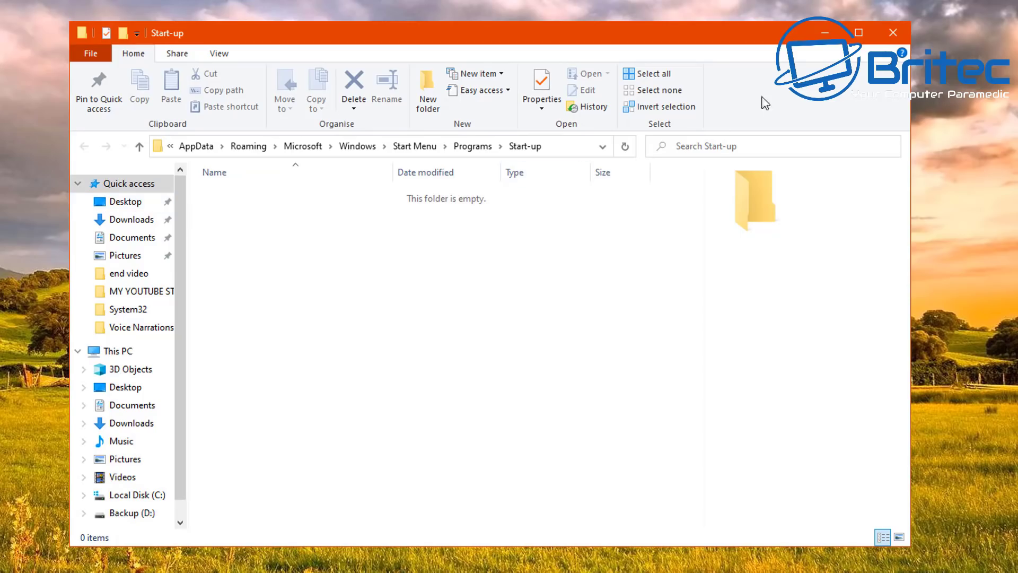
pyautogui.click(892, 35)
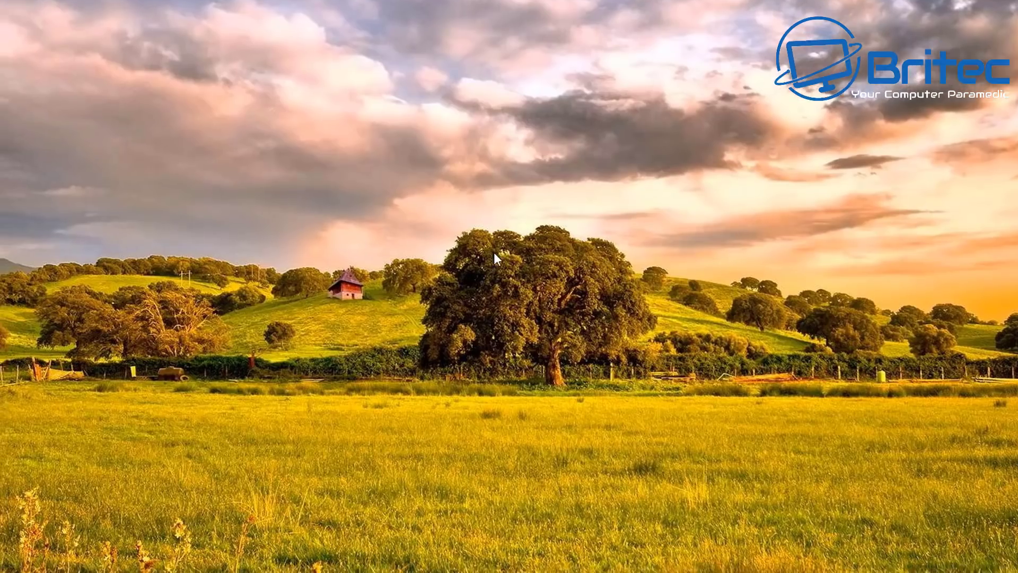
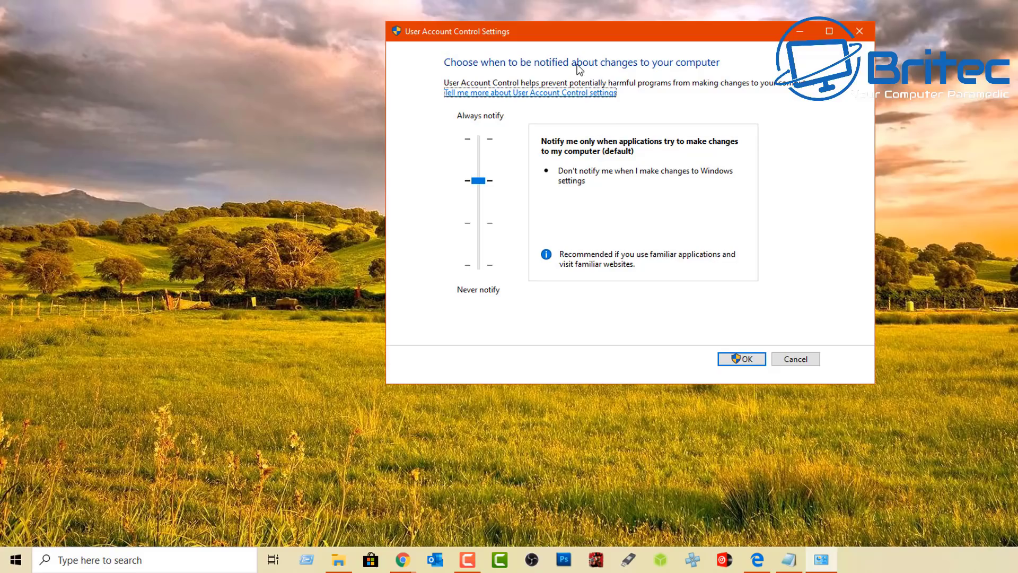
# Step: Close User Account Control Settings, reopen it through a Windows search for uac, and close it again
pyautogui.click(859, 30)
pyautogui.click(106, 560)
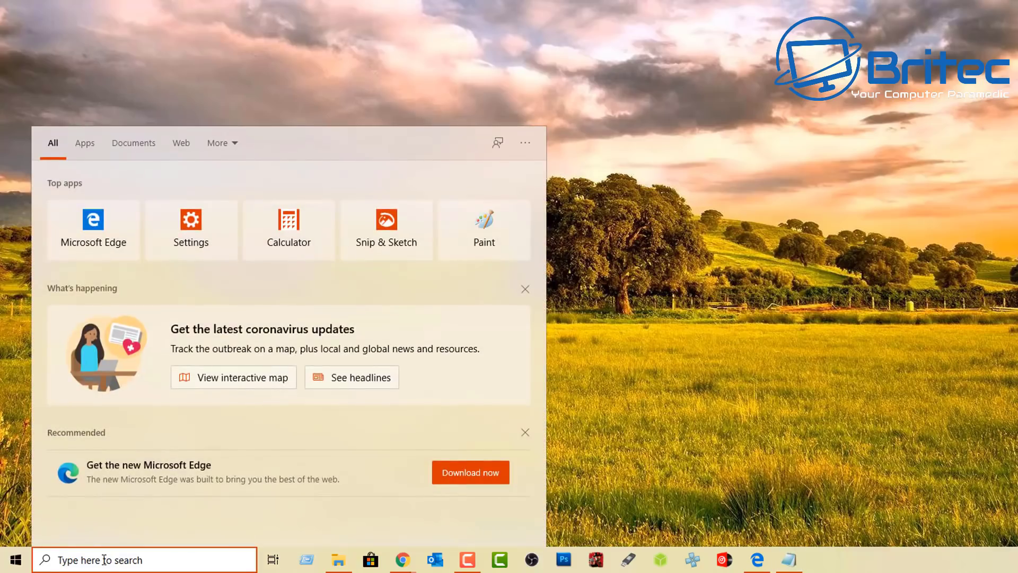
pyautogui.write('ua')
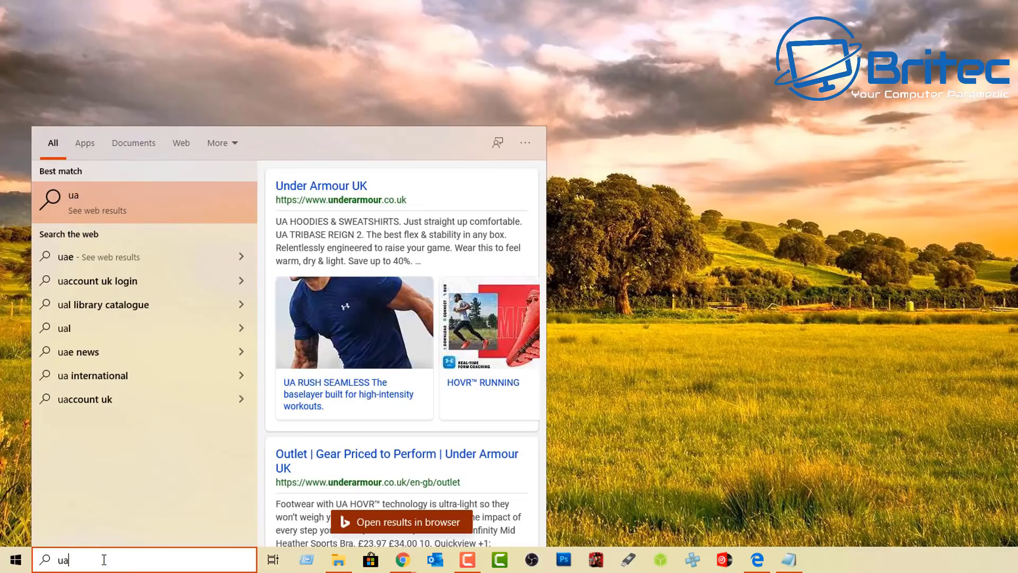
pyautogui.write('c')
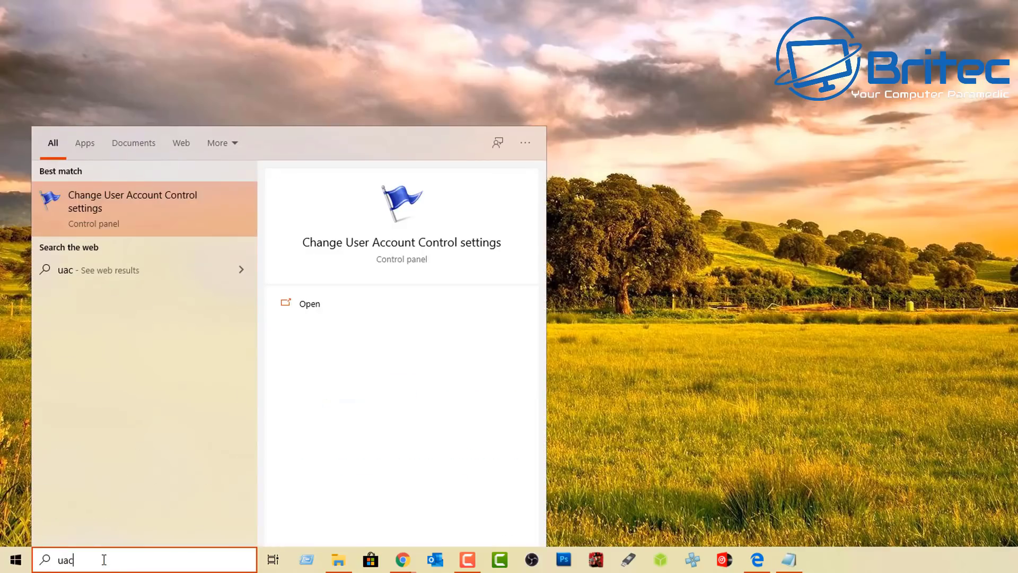
pyautogui.click(153, 212)
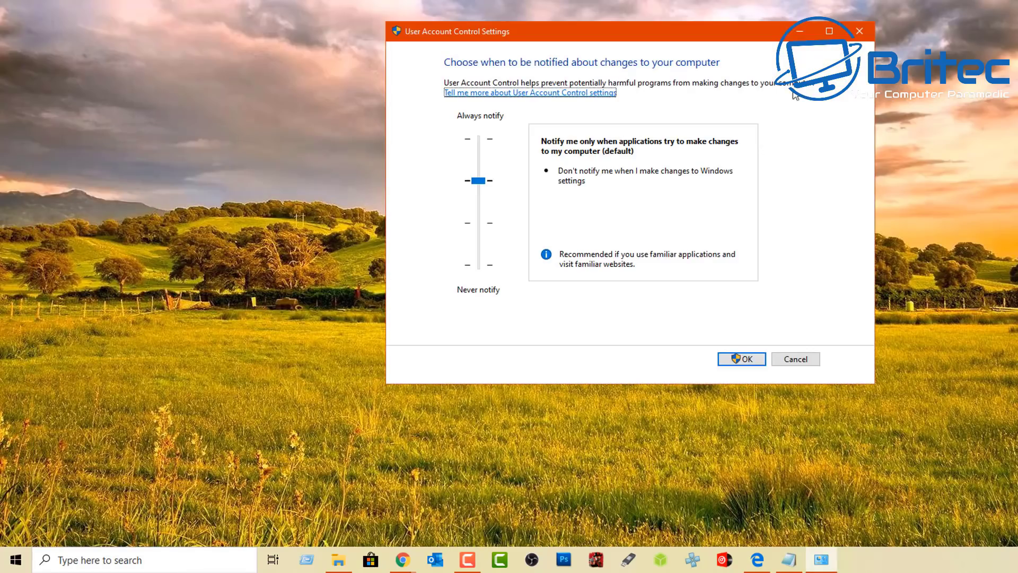
pyautogui.click(859, 31)
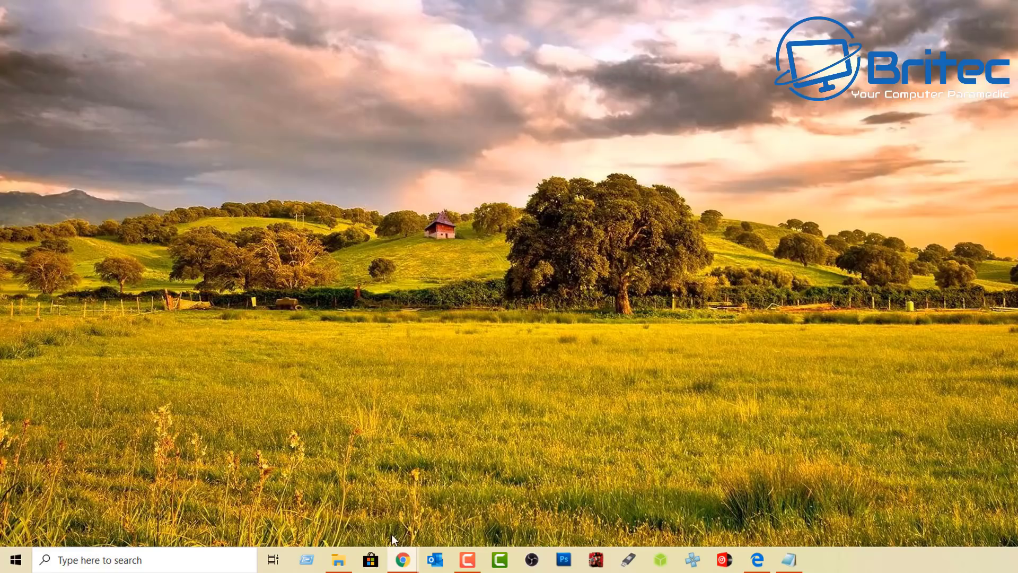
# Step: Run sysdm.cpl and look through the Hardware, Advanced and System Protection settings in System Properties
pyautogui.click(307, 561)
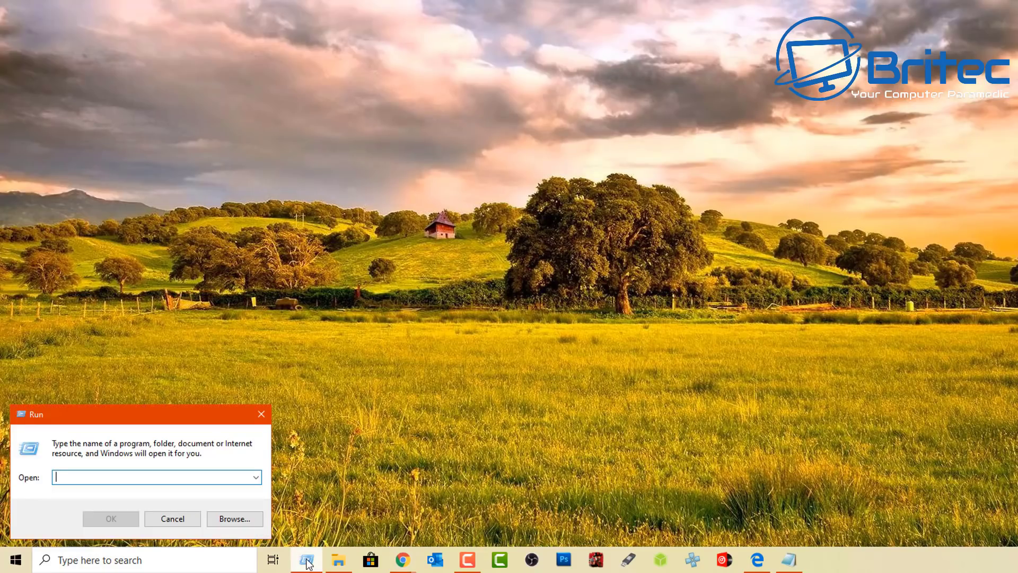
pyautogui.write('sysdm')
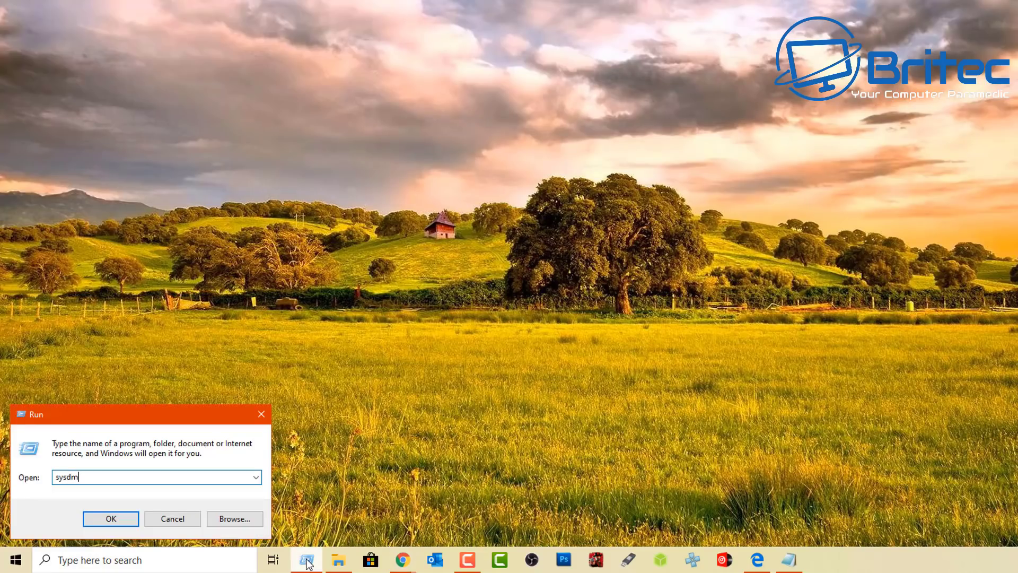
pyautogui.write('.cpl')
pyautogui.press('Return')
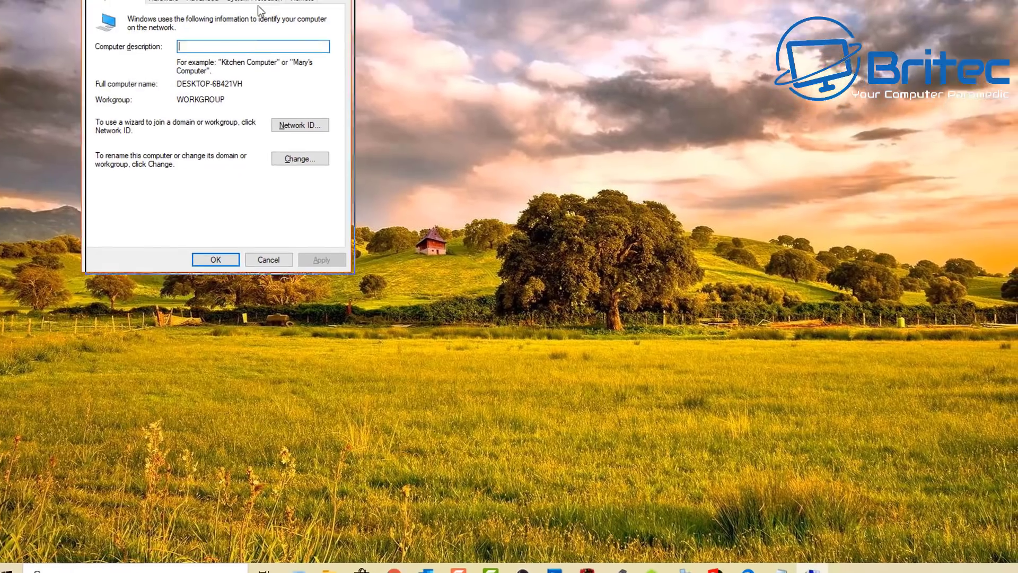
pyautogui.moveTo(194, 2); pyautogui.dragTo(476, 129)
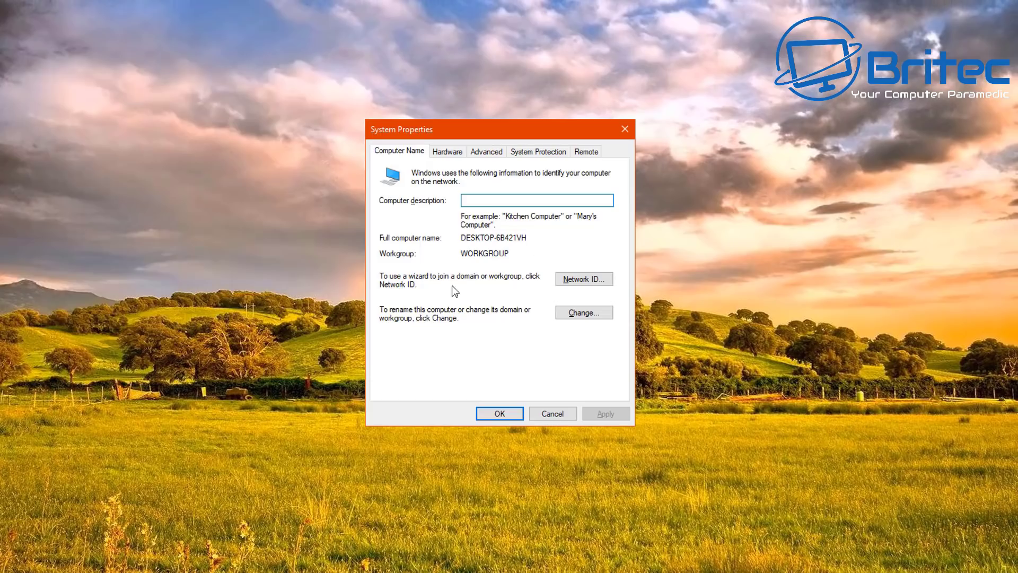
pyautogui.click(458, 151)
pyautogui.click(487, 151)
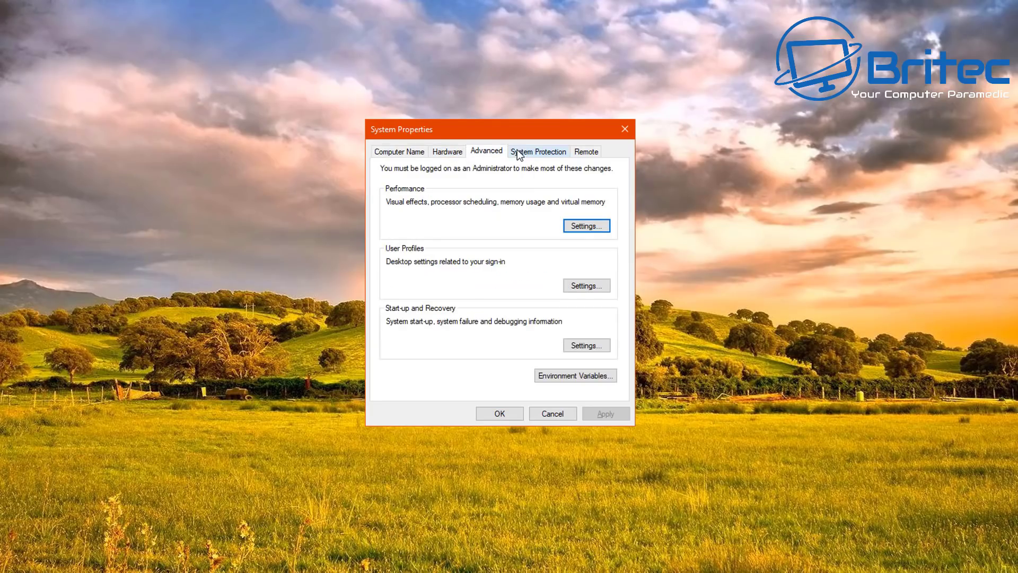
pyautogui.click(517, 151)
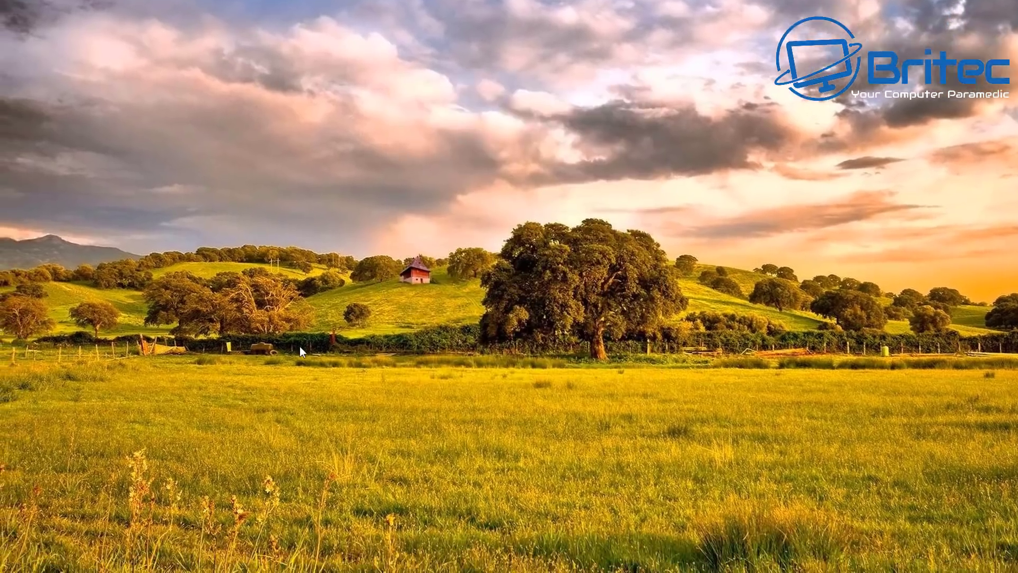
# Step: Run SystemPropertiesAdvanced to open the advanced System Properties directly, and close the dialog
pyautogui.press('super+r')
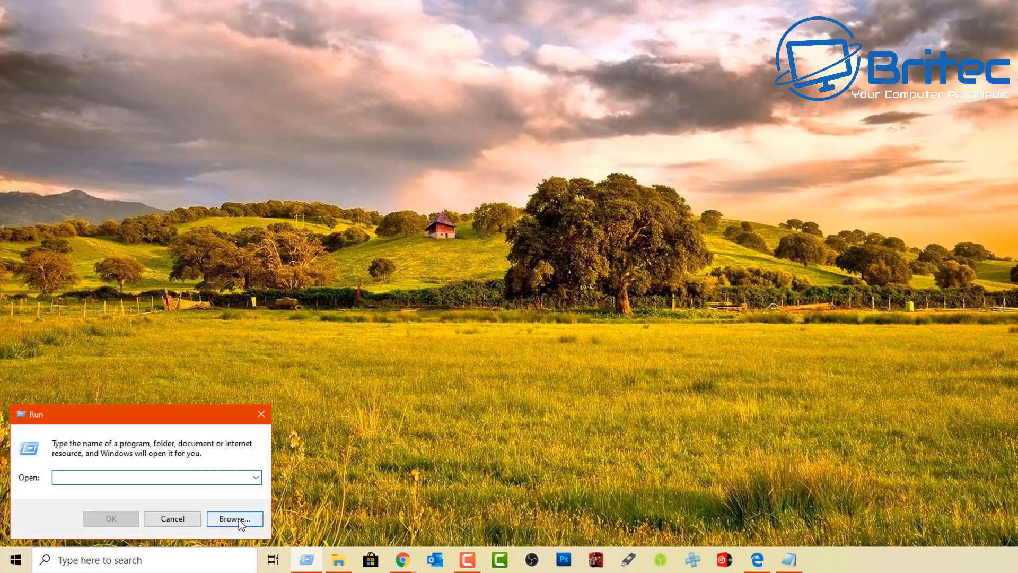
pyautogui.write('System')
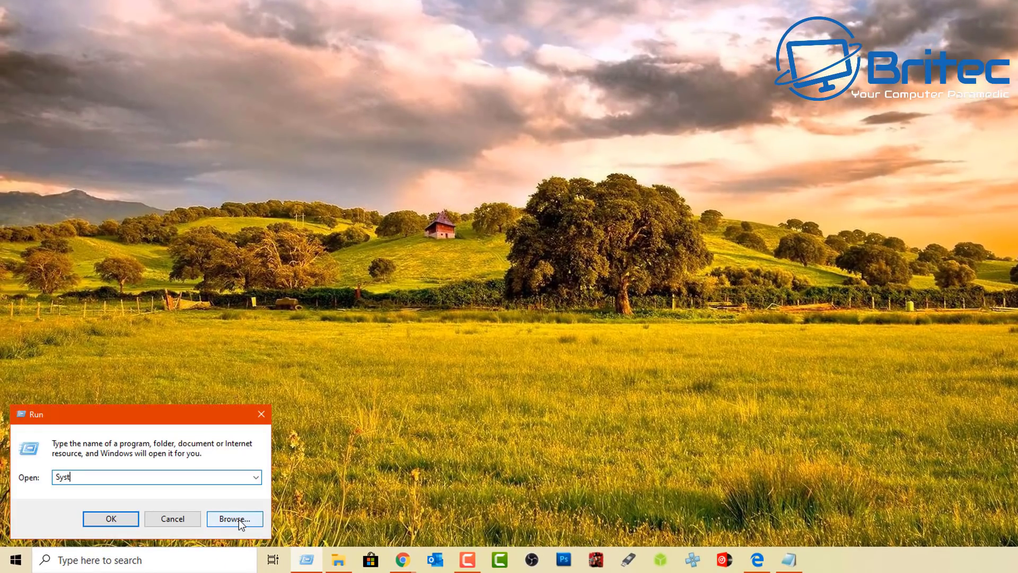
pyautogui.write('PropertiesAdvanced')
pyautogui.press('Return')
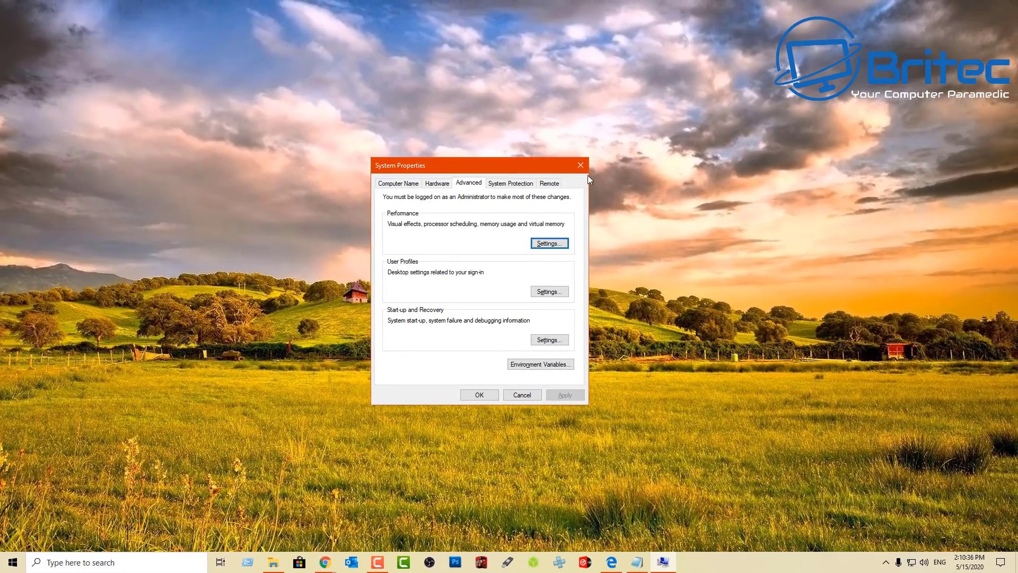
pyautogui.click(581, 164)
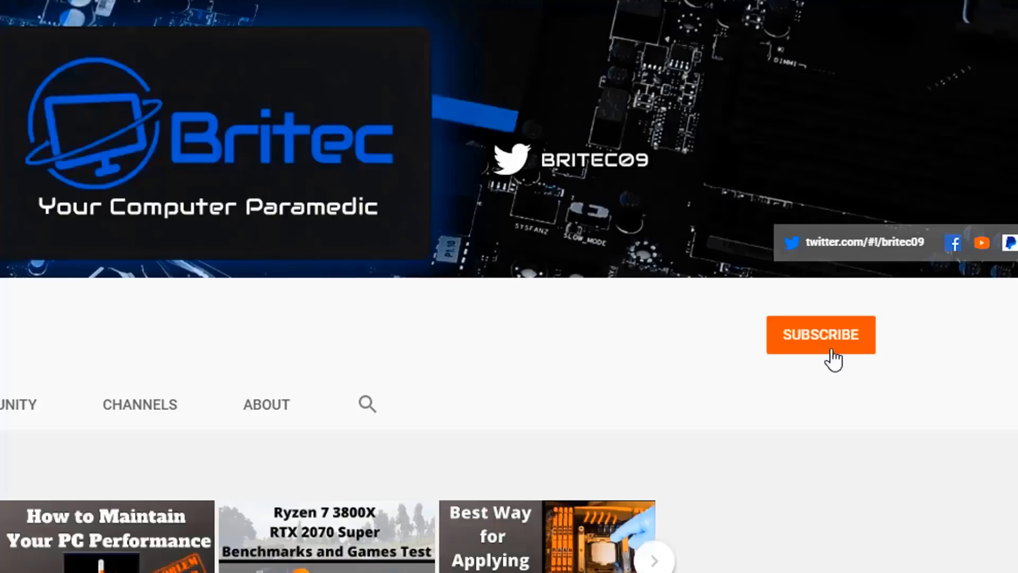
# Step: Subscribe to the Britec YouTube channel and set its notifications to All
pyautogui.click(833, 356)
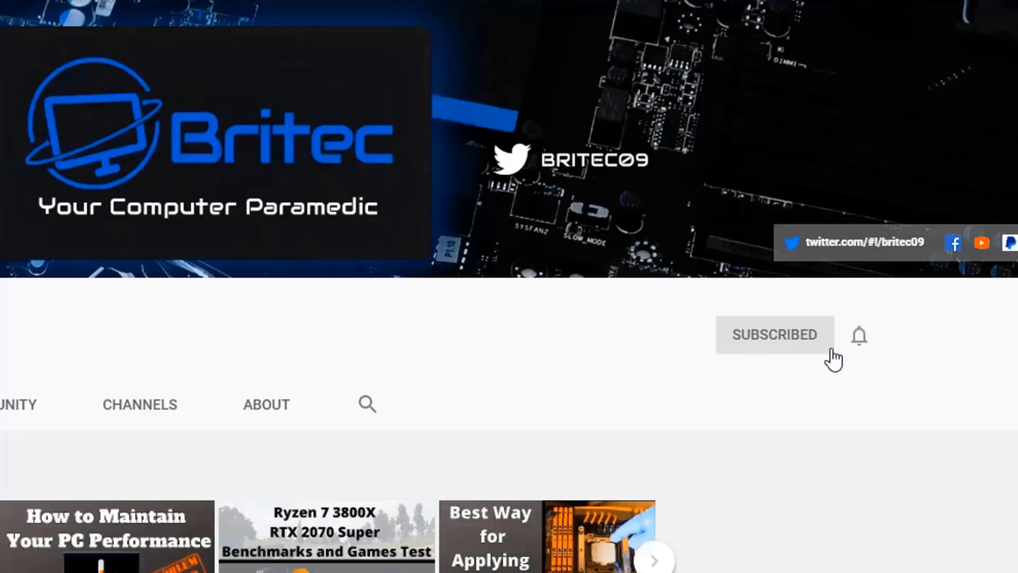
pyautogui.click(862, 344)
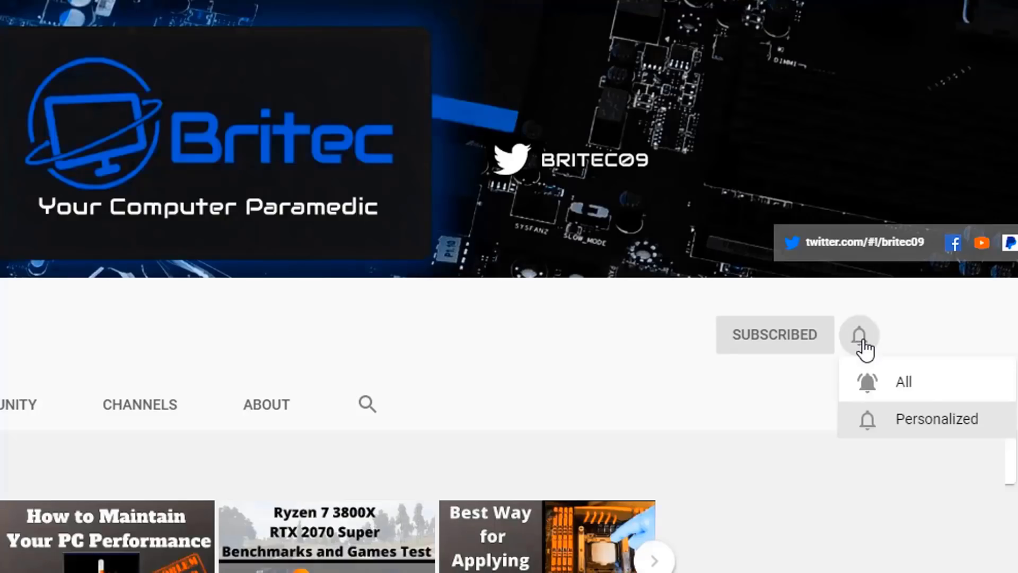
pyautogui.click(886, 389)
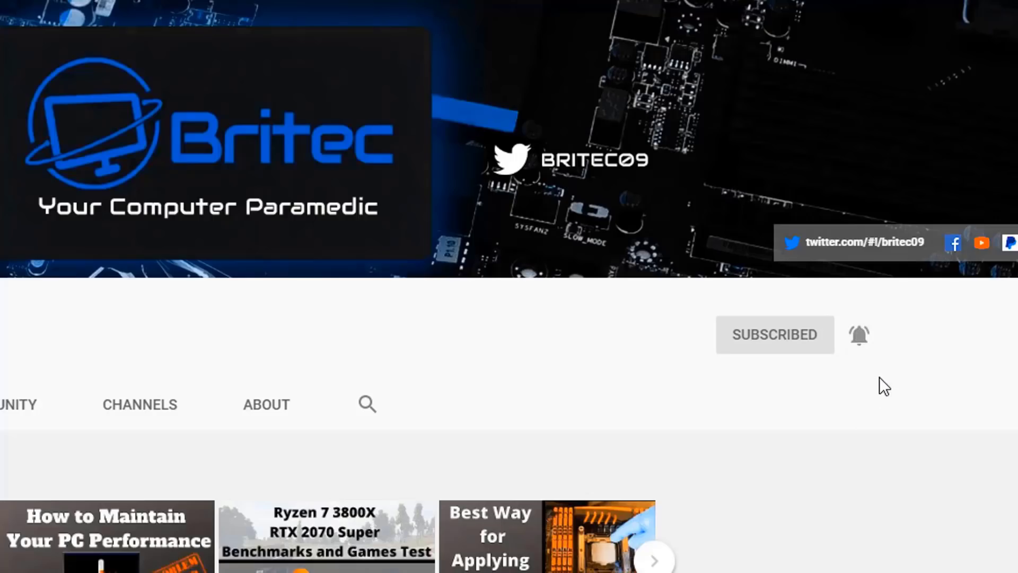